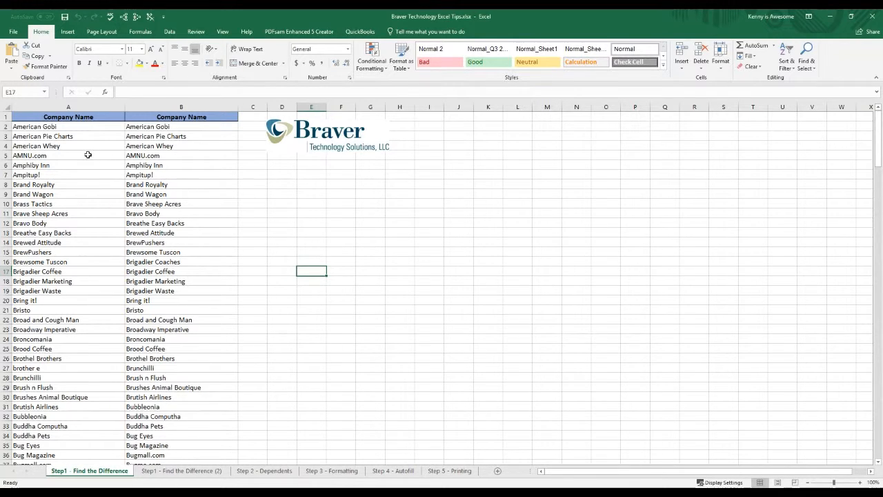
# Step: Compare the two Company Name lists in columns A and B, including where each list ends
pyautogui.moveTo(62, 157); pyautogui.dragTo(149, 165)
pyautogui.moveTo(91, 175); pyautogui.dragTo(180, 186)
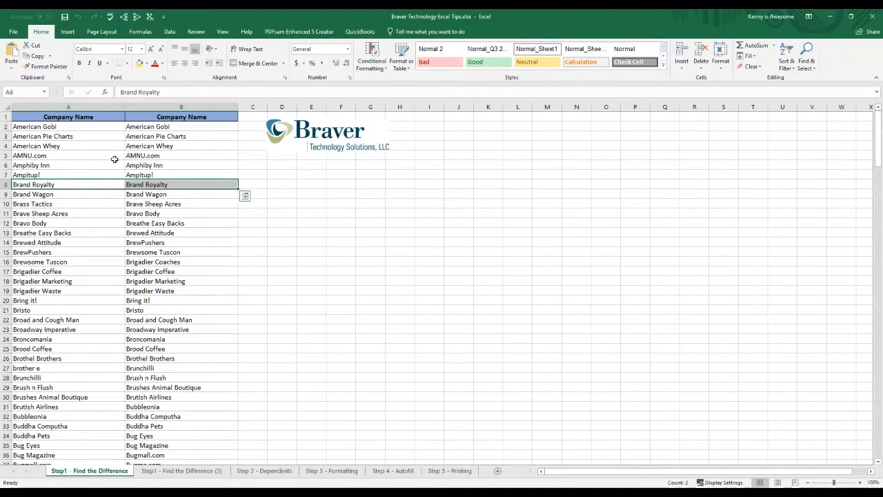
pyautogui.click(65, 129)
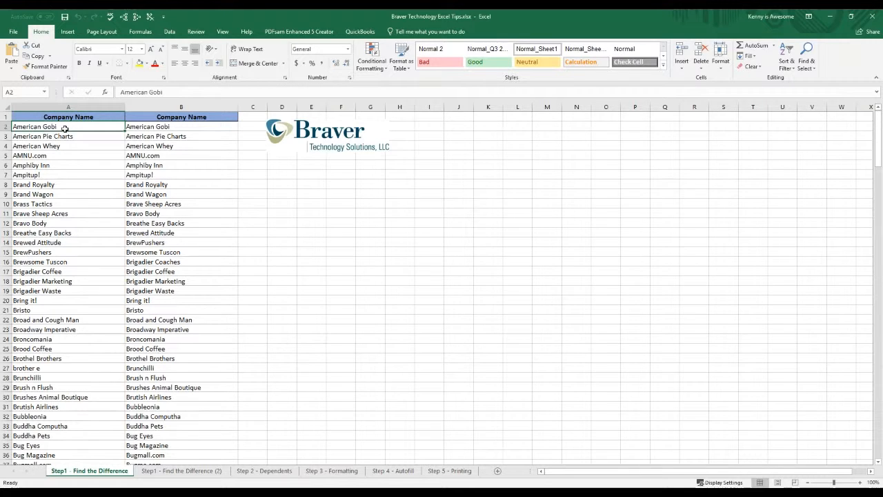
pyautogui.hotkey('ctrl', 'End')
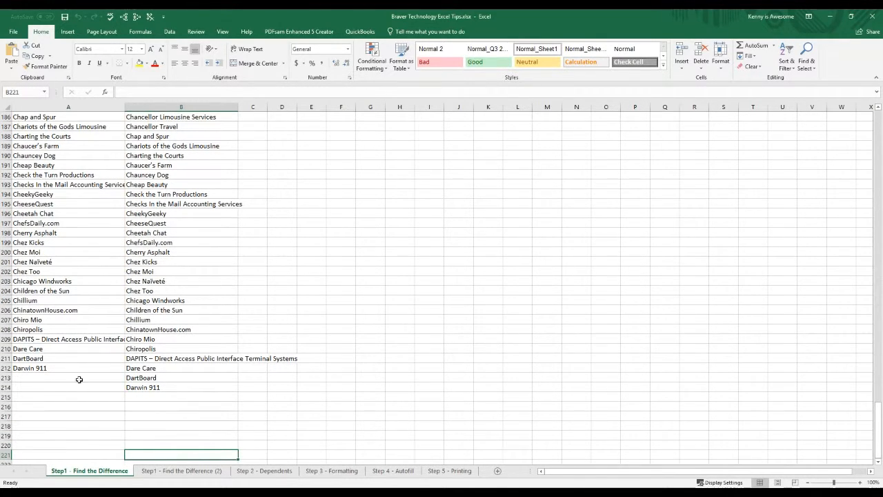
pyautogui.moveTo(98, 378)
pyautogui.mouseDown()
pyautogui.moveTo(135, 385)
pyautogui.moveTo(97, 387)
pyautogui.mouseUp()
pyautogui.click(141, 377)
pyautogui.click(142, 388)
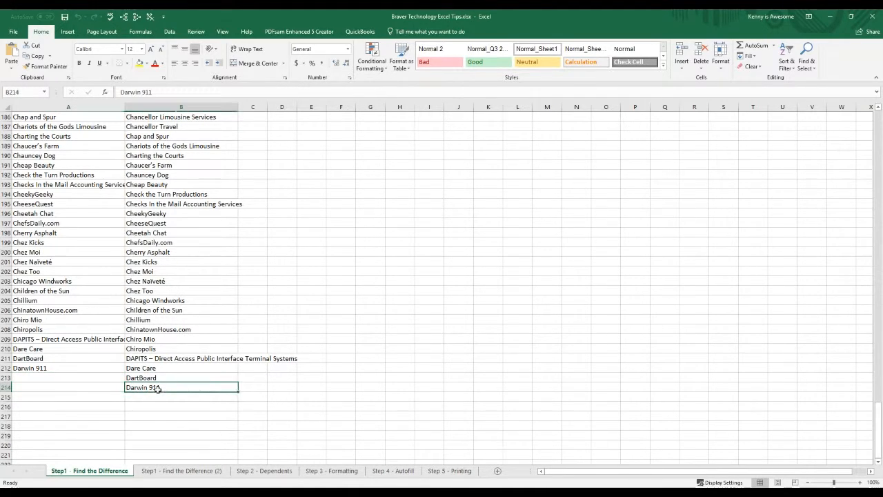
pyautogui.click(177, 414)
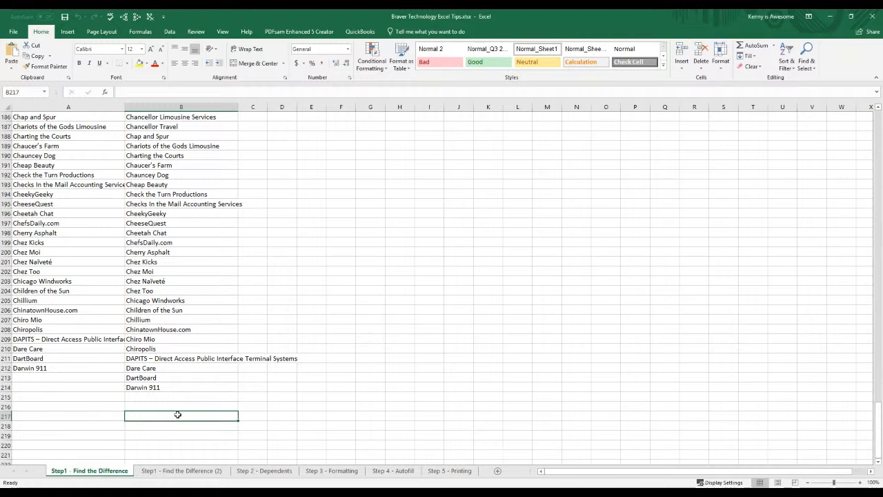
pyautogui.hotkey('ctrl', 'Home')
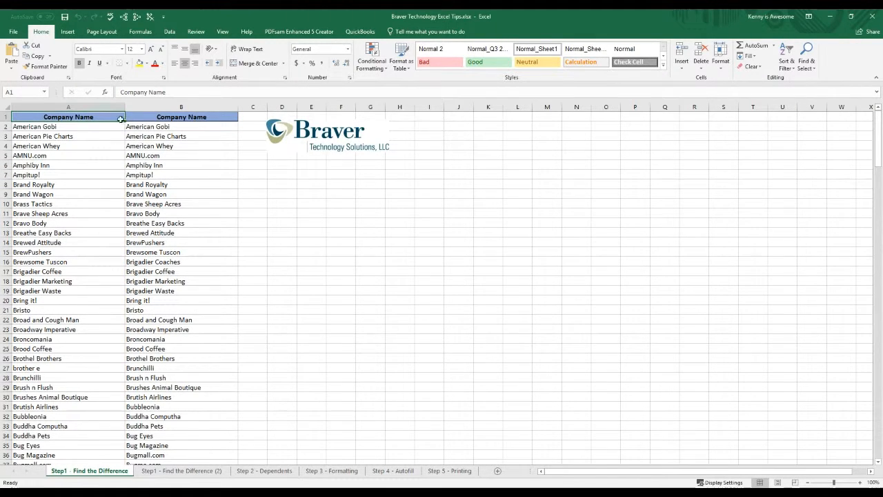
# Step: Highlight the unique values across columns A and B with a conditional formatting rule using Light Red Fill with Dark Red Text
pyautogui.moveTo(107, 106); pyautogui.dragTo(139, 106)
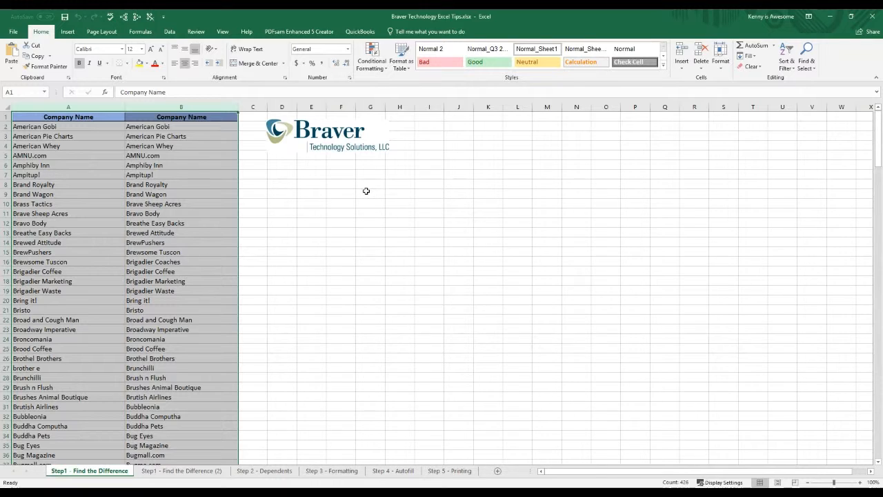
pyautogui.click(361, 60)
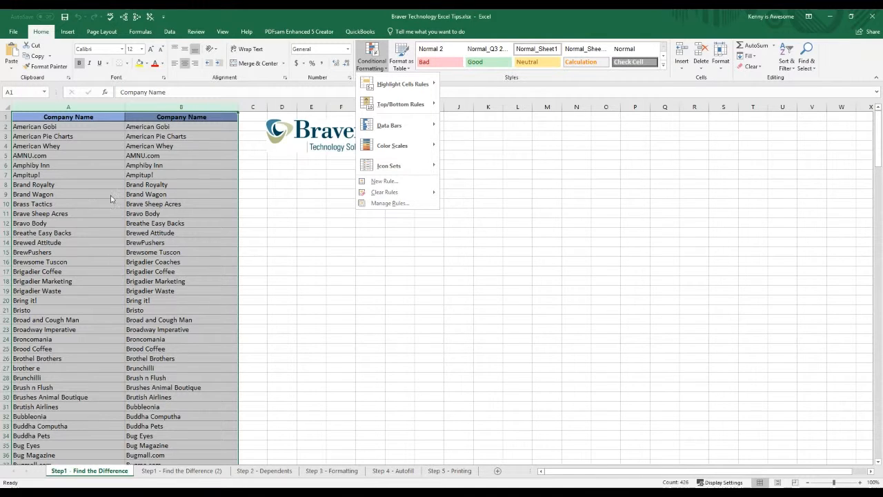
pyautogui.moveTo(383, 92)
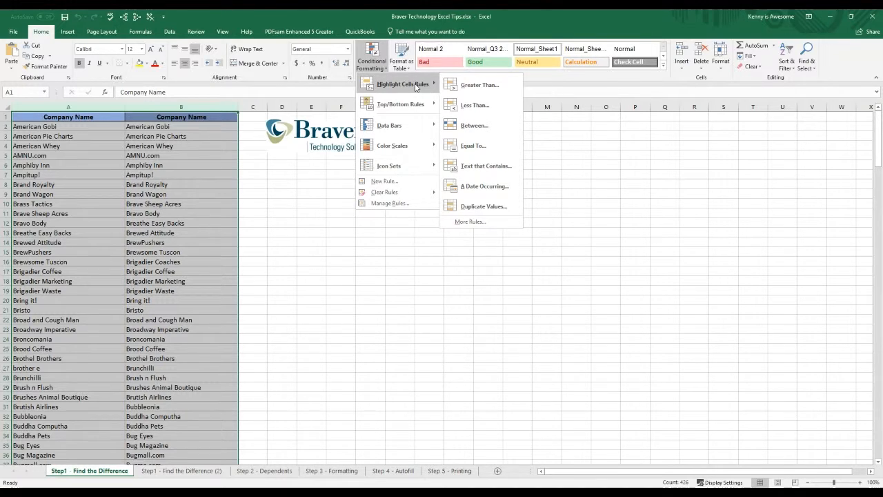
pyautogui.click(480, 207)
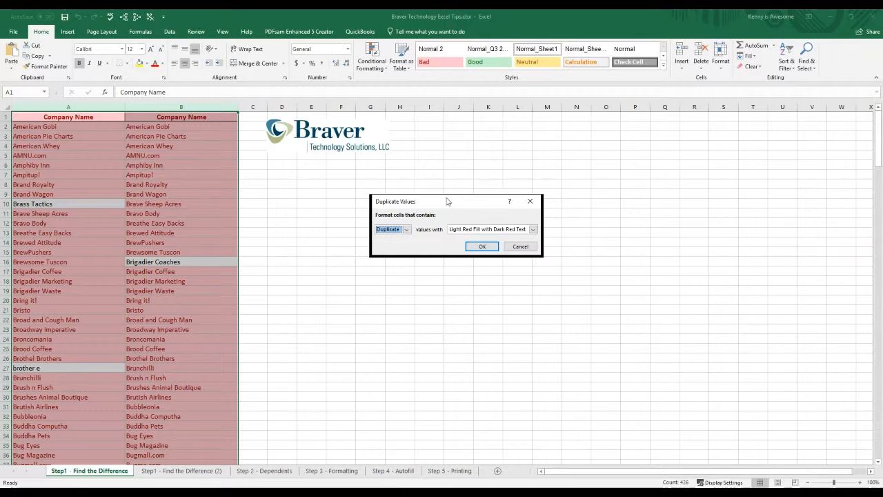
pyautogui.click(400, 244)
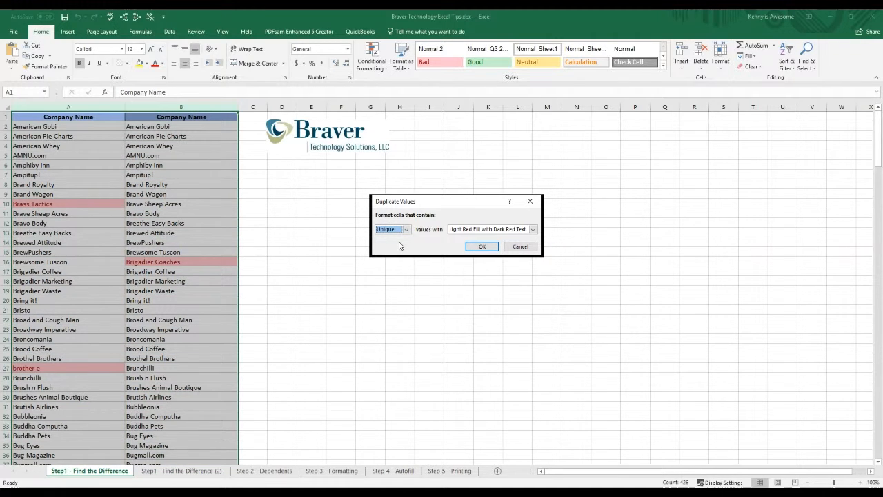
pyautogui.click(475, 248)
pyautogui.click(361, 260)
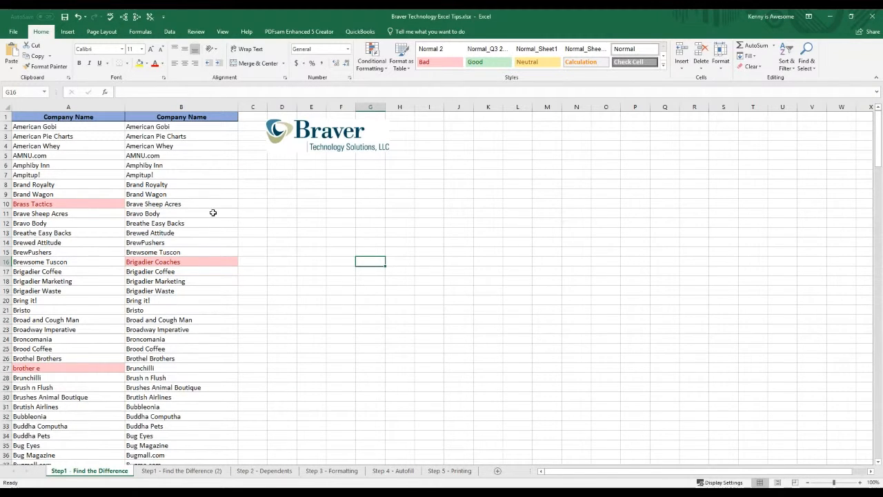
# Step: Review the highlighted company names against the unhighlighted ones throughout both lists
pyautogui.click(86, 223)
pyautogui.click(147, 223)
pyautogui.click(64, 290)
pyautogui.click(164, 300)
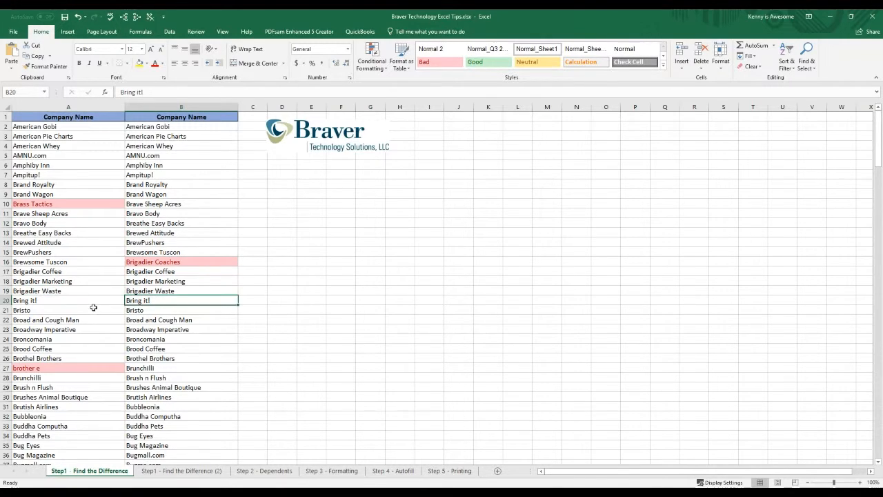
pyautogui.scroll(-3, 94, 305)
pyautogui.scroll(-1, 94, 306)
pyautogui.scroll(-4, 82, 315)
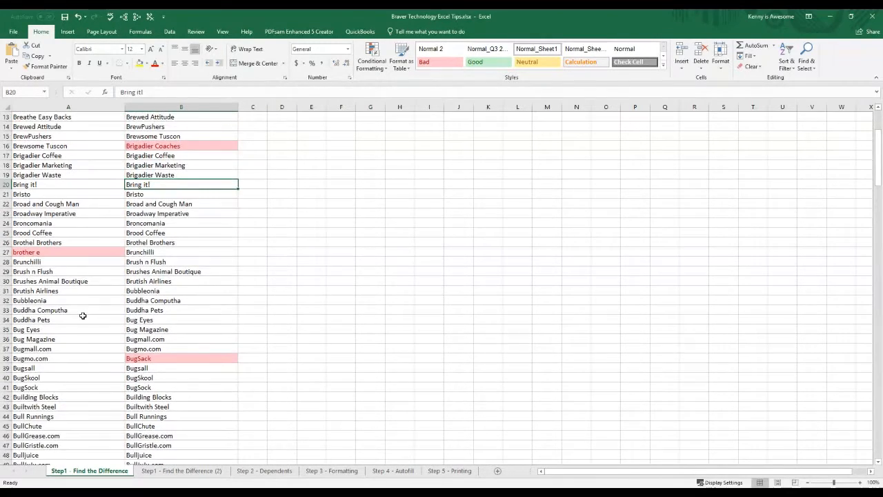
pyautogui.scroll(-6, 82, 315)
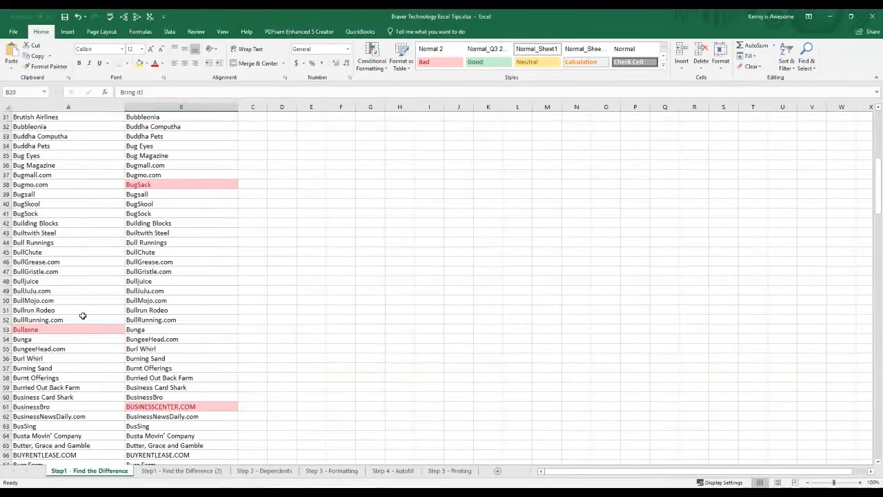
pyautogui.scroll(-5, 82, 315)
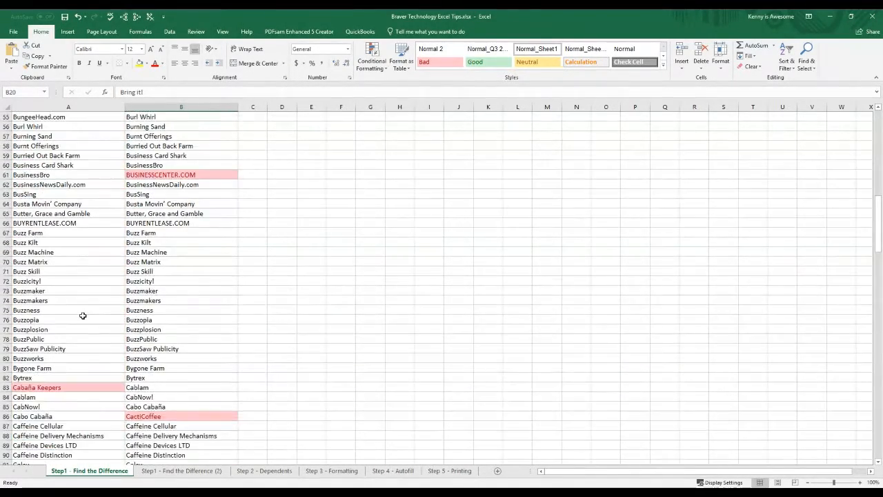
pyautogui.scroll(-2, 82, 315)
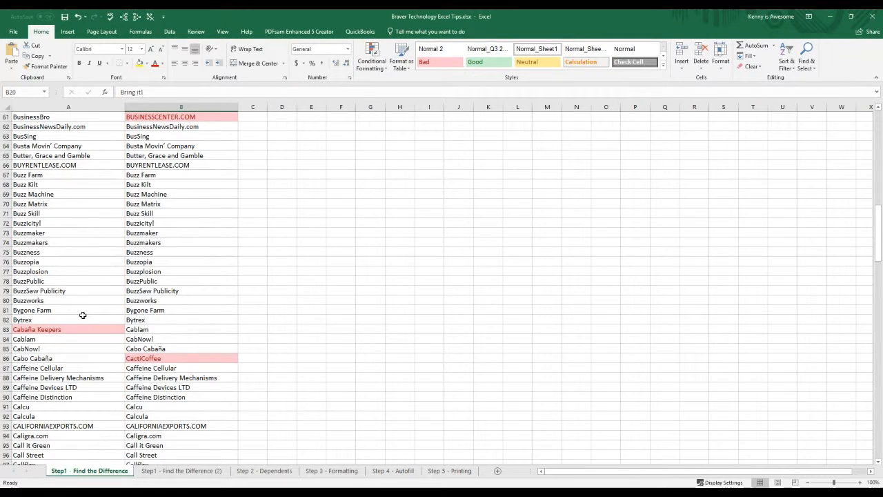
pyautogui.scroll(20, 83, 315)
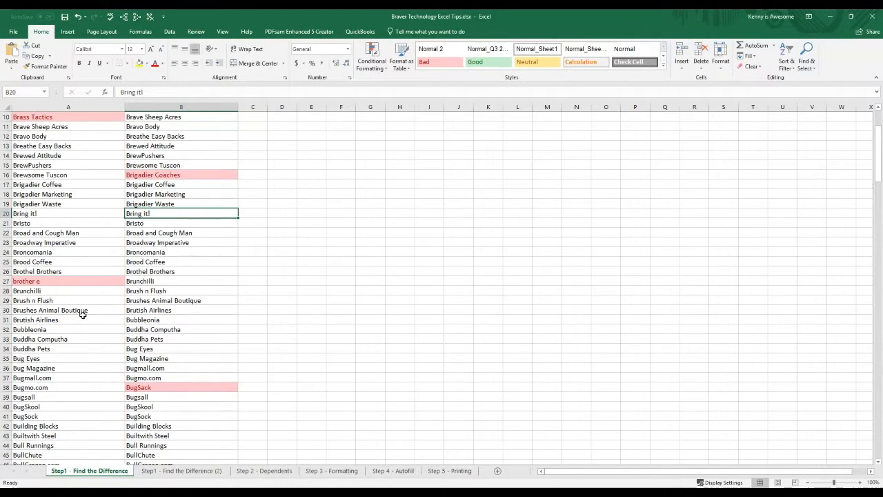
pyautogui.click(105, 163)
pyautogui.click(175, 164)
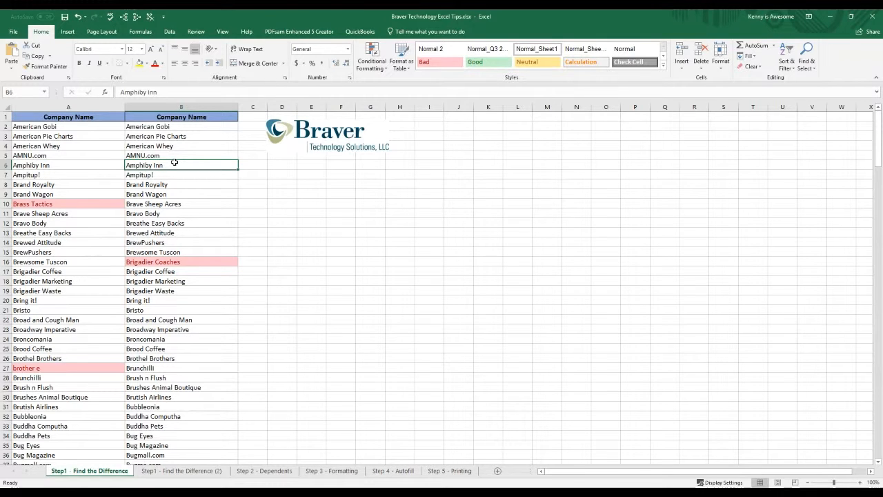
# Step: Open the Step1 - Find the Difference (2) sheet and look over its two Sales columns
pyautogui.click(179, 470)
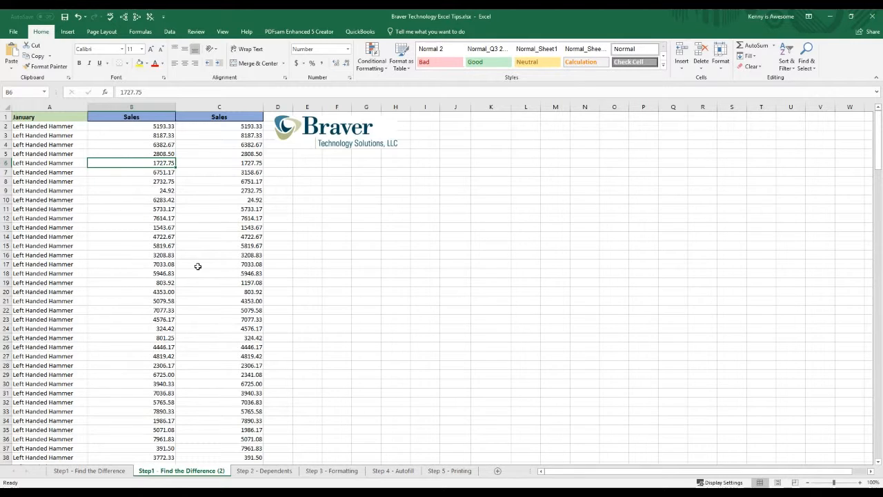
pyautogui.scroll(-10, 207, 259)
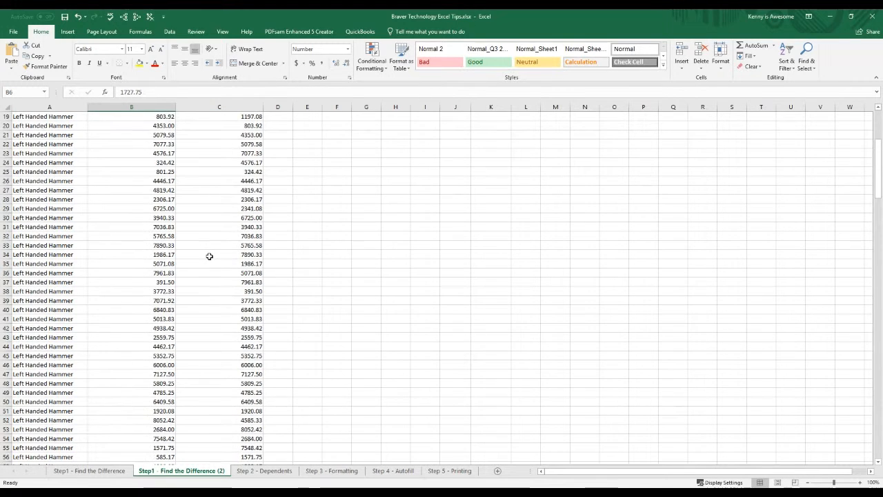
pyautogui.scroll(10, 207, 259)
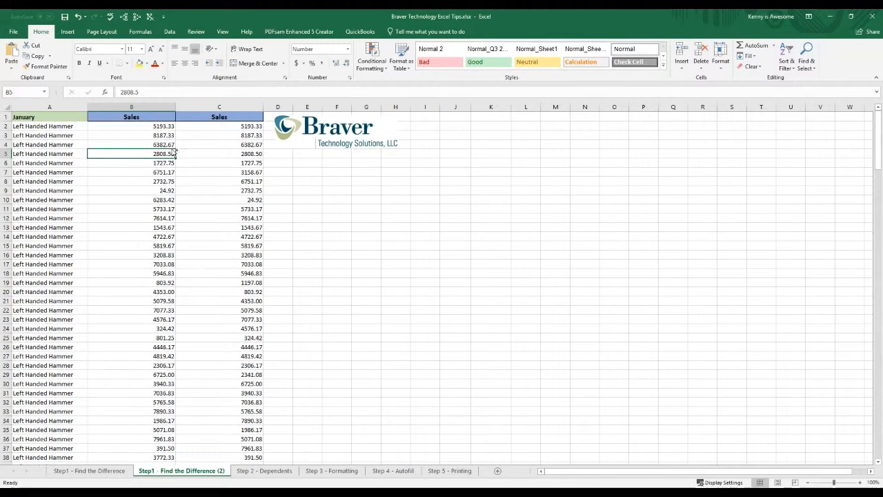
# Step: Total the first Sales column in B209 with AutoSum and fill the formula across to C209
pyautogui.hotkey('ctrl', 'End')
pyautogui.click(135, 348)
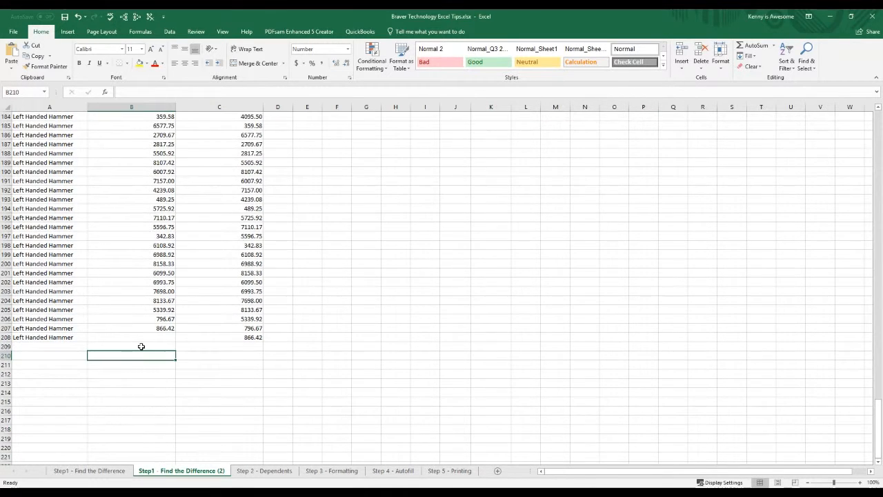
pyautogui.click(760, 47)
pyautogui.press('Return')
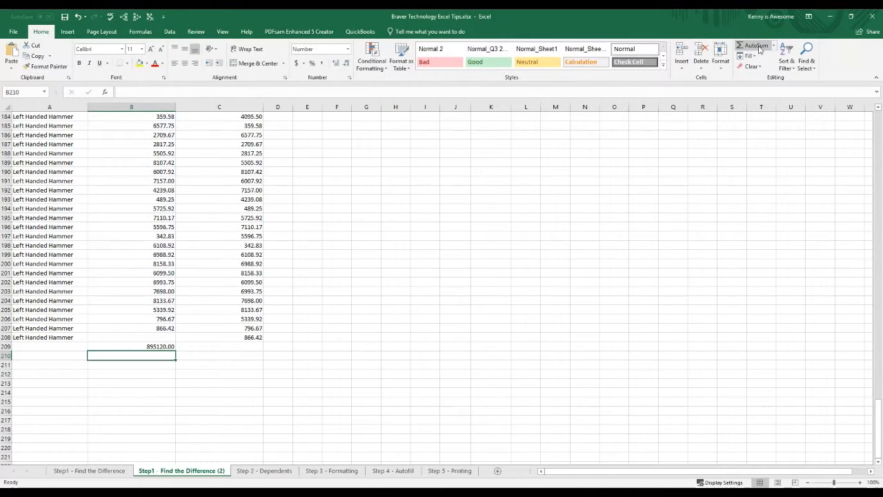
pyautogui.click(158, 346)
pyautogui.moveTo(176, 351); pyautogui.dragTo(242, 355)
pyautogui.click(216, 367)
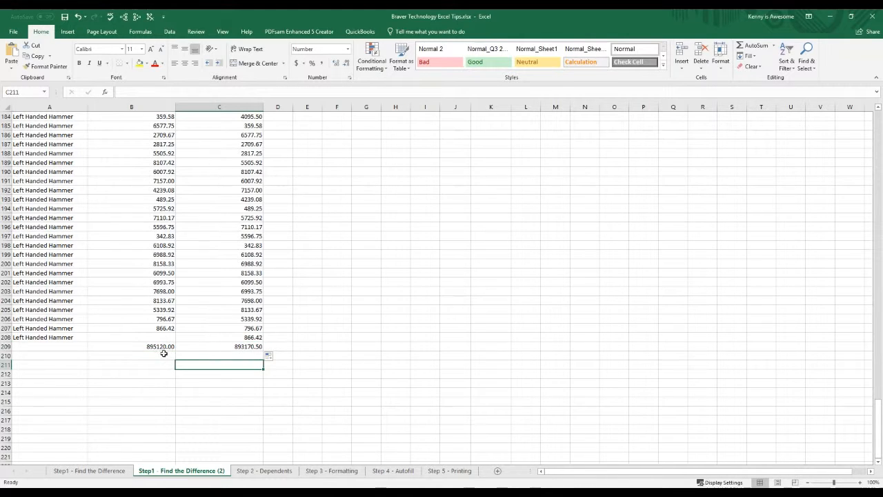
# Step: Delete both Sales totals from cells B209 and C209 and return to the start of the sheet
pyautogui.click(218, 348)
pyautogui.moveTo(173, 347); pyautogui.dragTo(227, 345)
pyautogui.press('Delete')
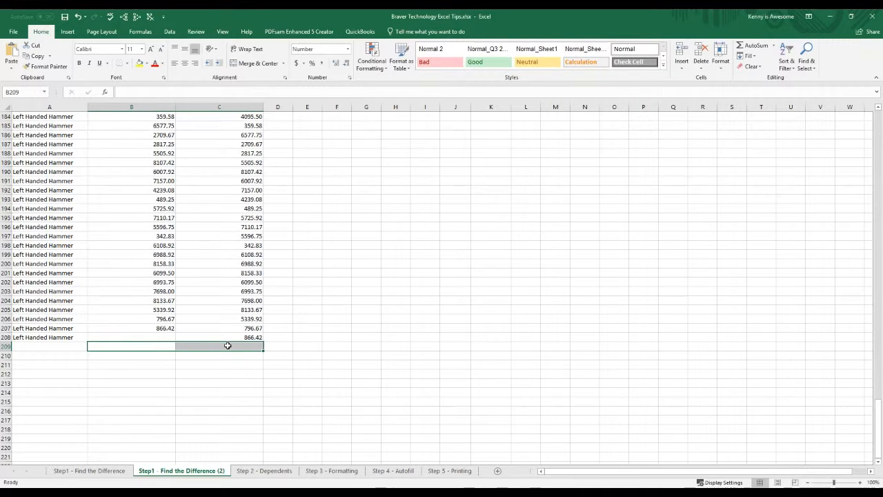
pyautogui.click(224, 345)
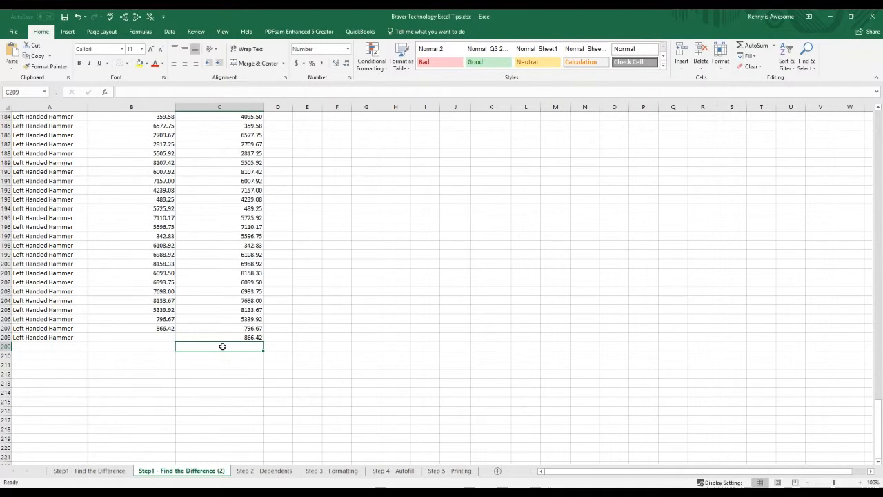
pyautogui.hotkey('ctrl', 'Home')
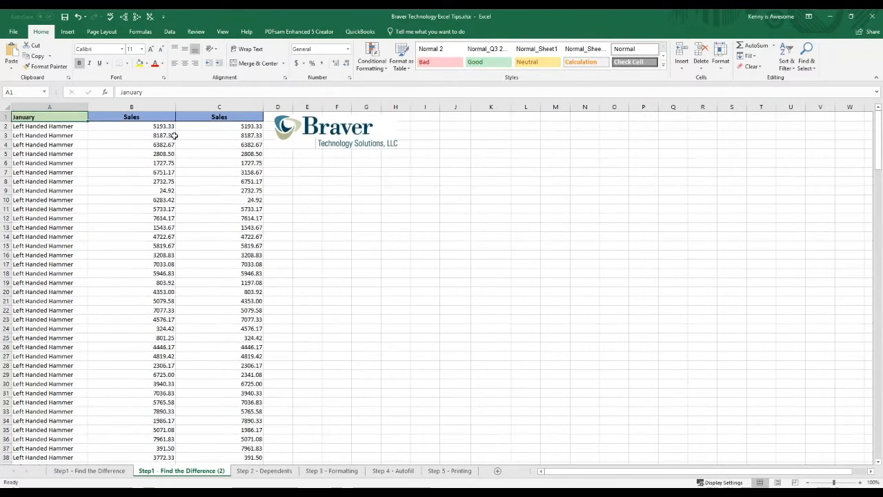
# Step: Highlight the unique values across Sales columns B and C with a conditional formatting rule using the default light red format
pyautogui.moveTo(159, 107); pyautogui.dragTo(219, 106)
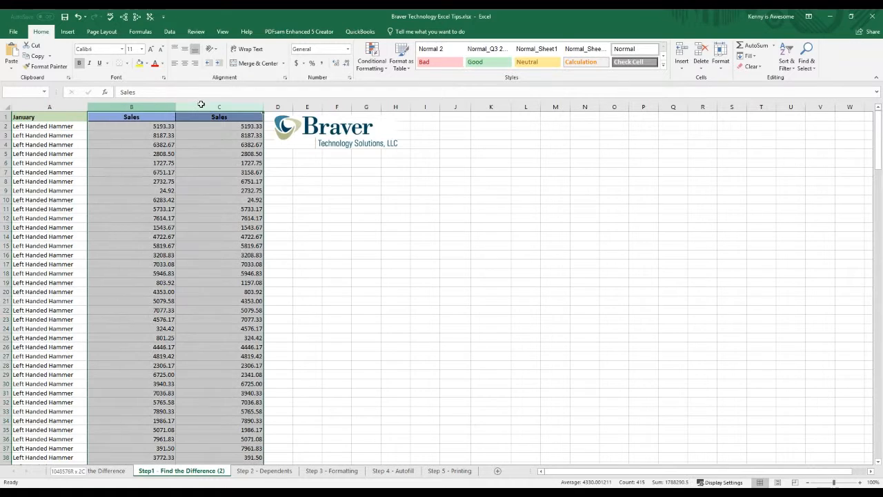
pyautogui.click(381, 66)
pyautogui.moveTo(398, 83)
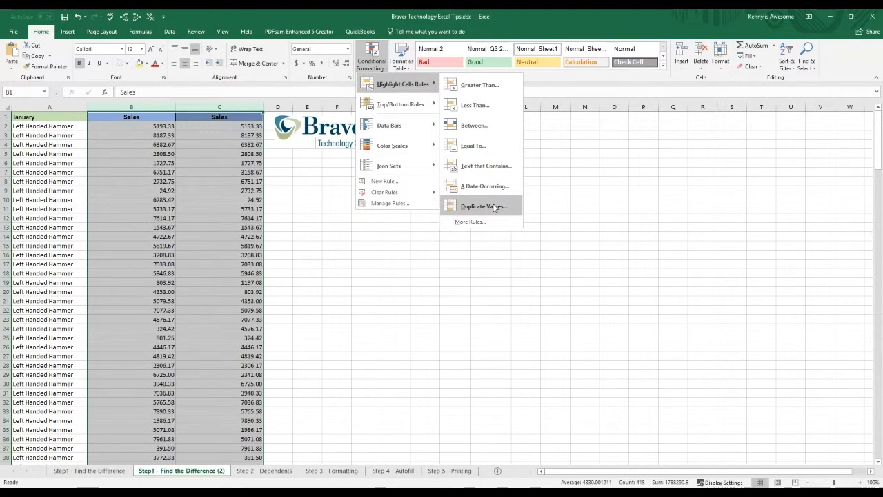
pyautogui.click(494, 207)
pyautogui.click(406, 229)
pyautogui.click(392, 247)
pyautogui.click(476, 247)
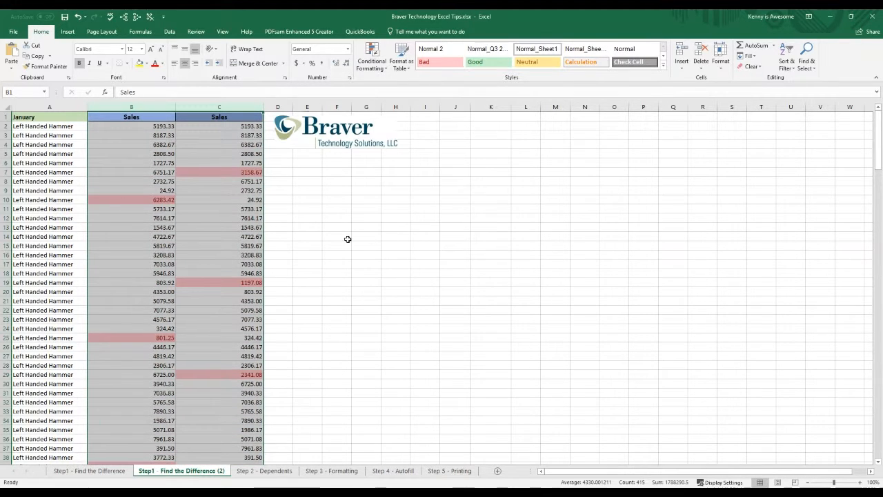
pyautogui.click(331, 237)
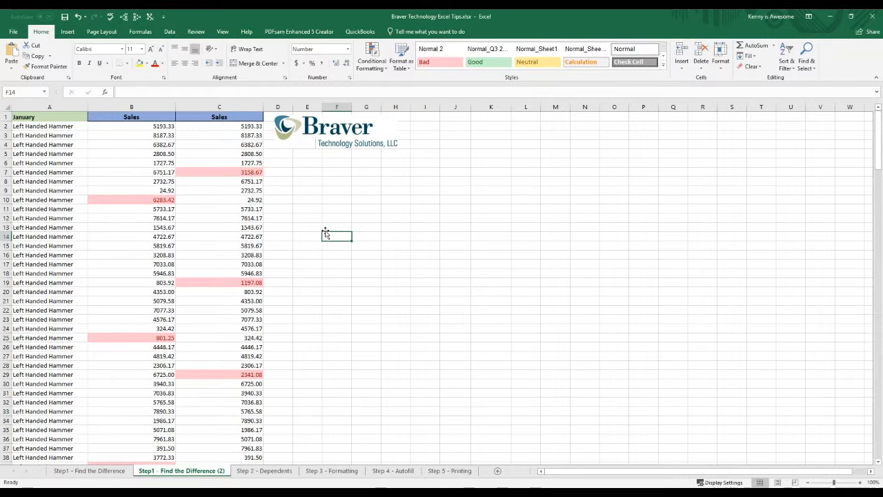
pyautogui.scroll(-20, 325, 233)
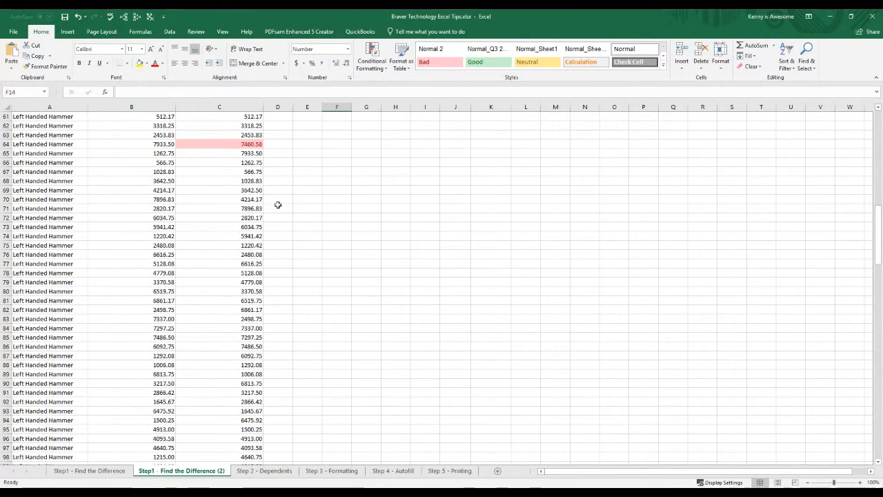
pyautogui.scroll(-16, 280, 203)
pyautogui.scroll(20, 280, 200)
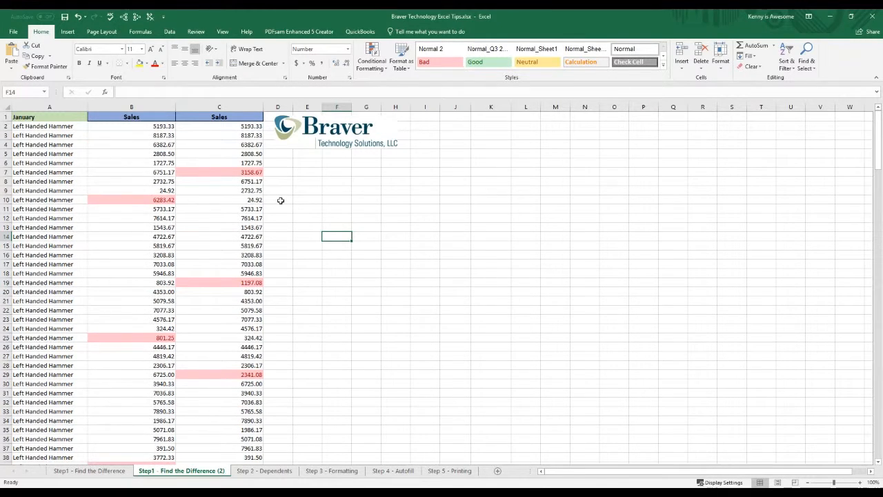
pyautogui.click(295, 200)
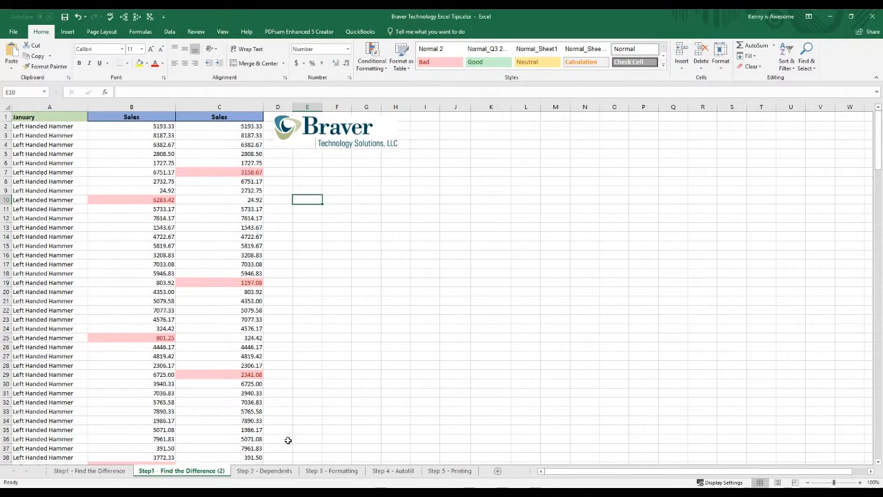
# Step: Open the Step 2 - Dependents sheet and look over the Difference cell, the linked amounts in column F and the product figures
pyautogui.click(276, 470)
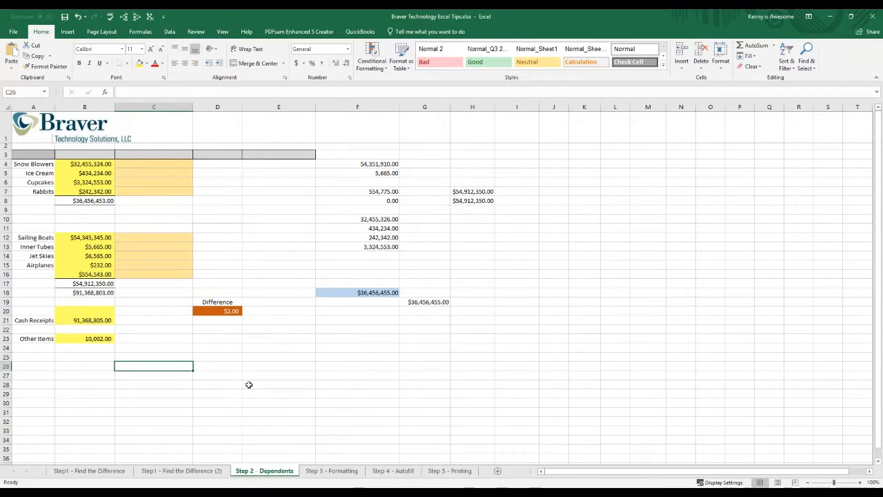
pyautogui.click(248, 384)
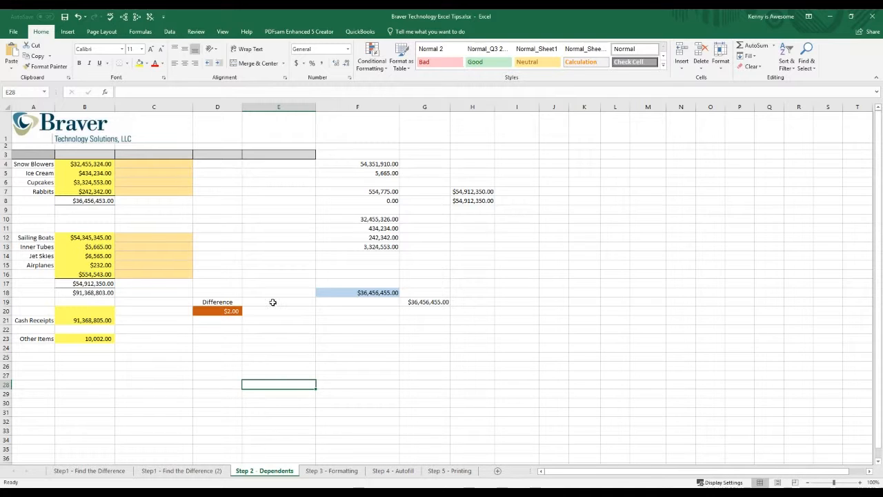
pyautogui.click(229, 311)
pyautogui.click(323, 295)
pyautogui.click(379, 230)
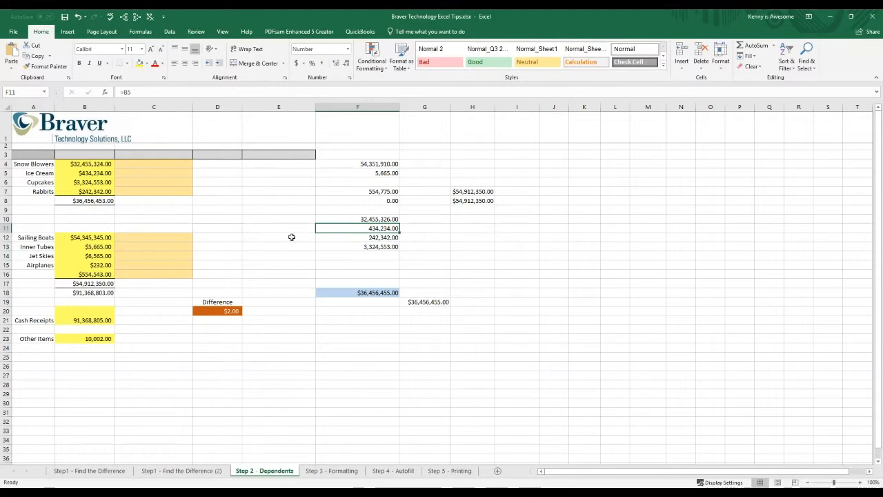
pyautogui.click(144, 240)
pyautogui.click(100, 260)
pyautogui.click(364, 402)
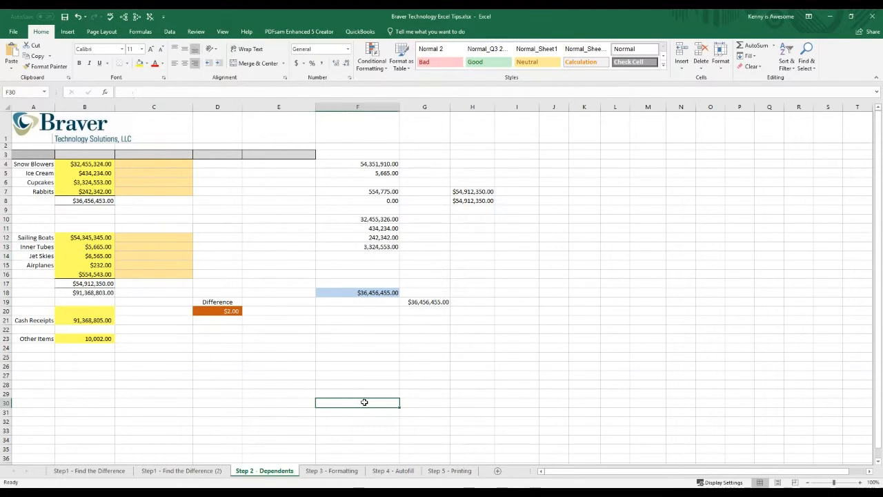
# Step: Examine the formula of the blue total in F18 and the cells it adds up, leaving the formula as is
pyautogui.click(362, 295)
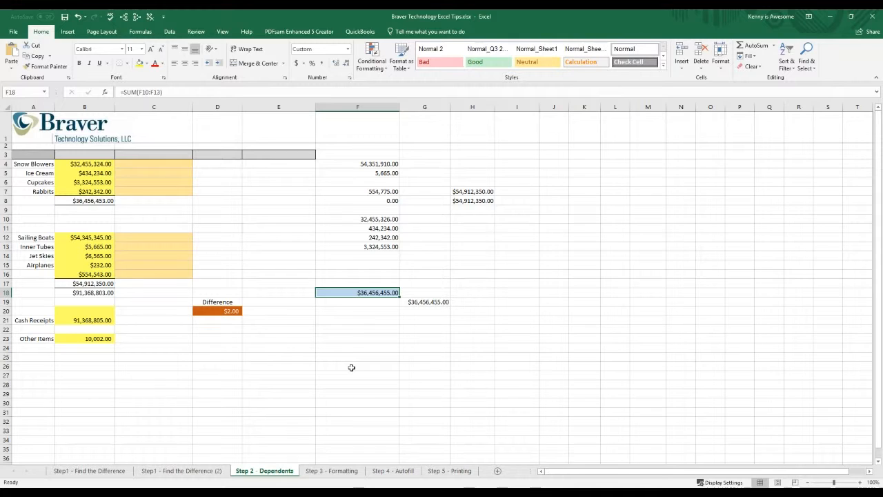
pyautogui.press('F2')
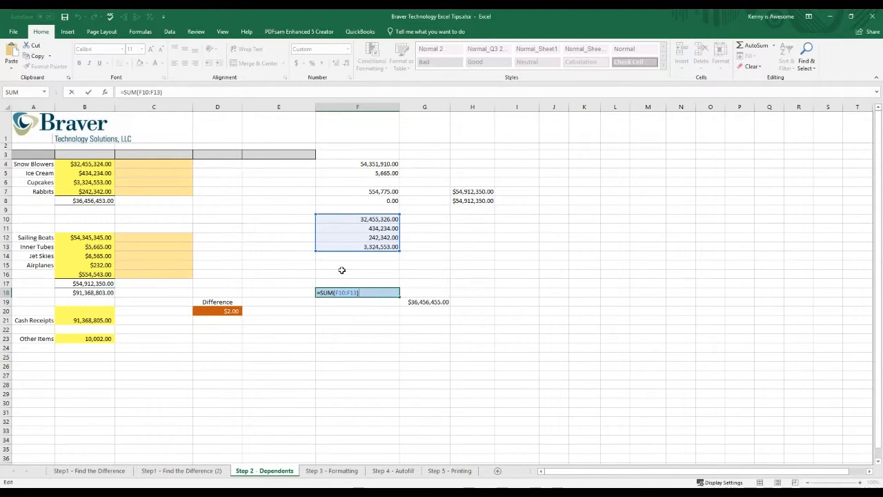
pyautogui.press('Escape')
pyautogui.click(320, 274)
pyautogui.click(355, 238)
pyautogui.click(324, 349)
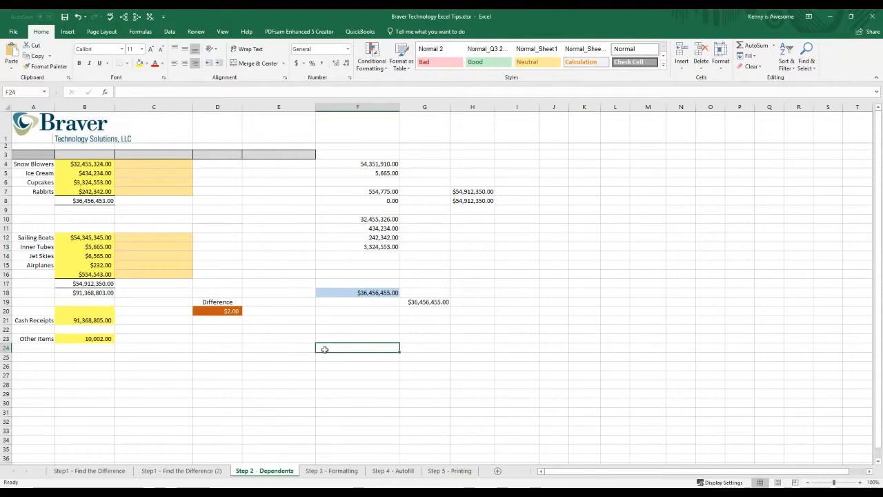
# Step: Show all formulas on the sheet and inspect the subtotal and total formulas in B17 and B18
pyautogui.hotkey('ctrl', '`')
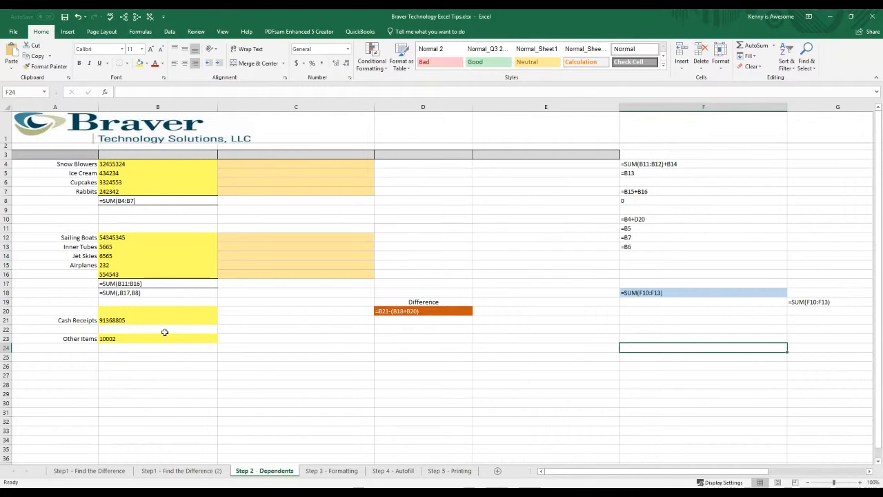
pyautogui.doubleClick(132, 284)
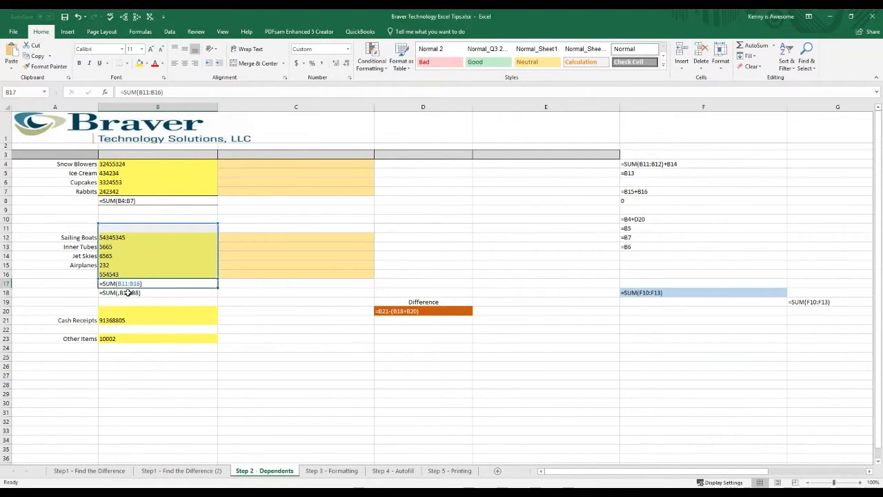
pyautogui.doubleClick(173, 295)
pyautogui.click(263, 303)
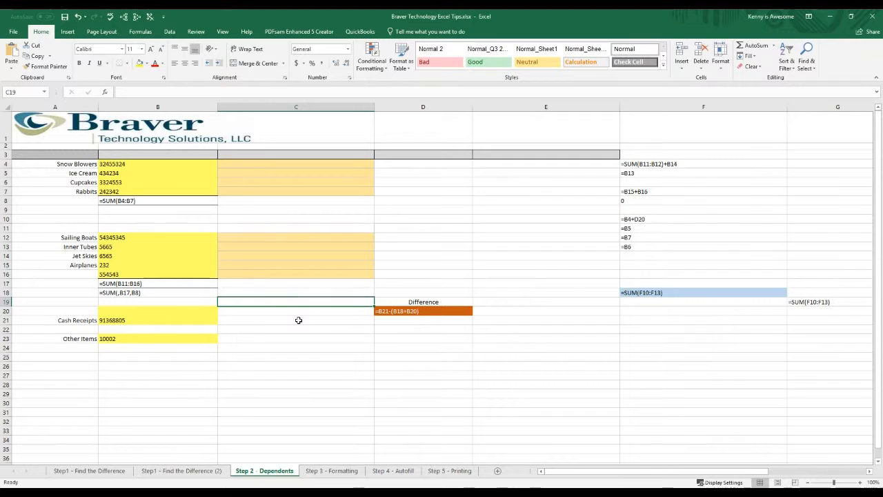
pyautogui.click(477, 222)
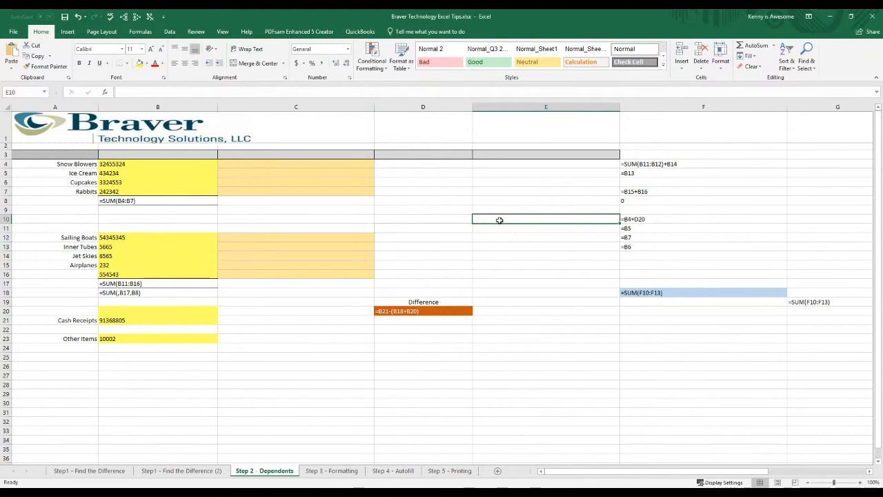
pyautogui.doubleClick(500, 220)
pyautogui.write('~')
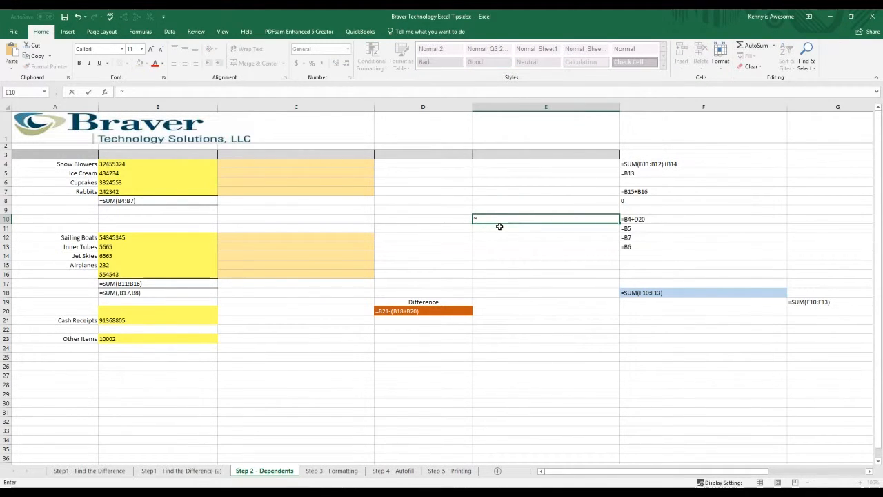
pyautogui.press('Escape')
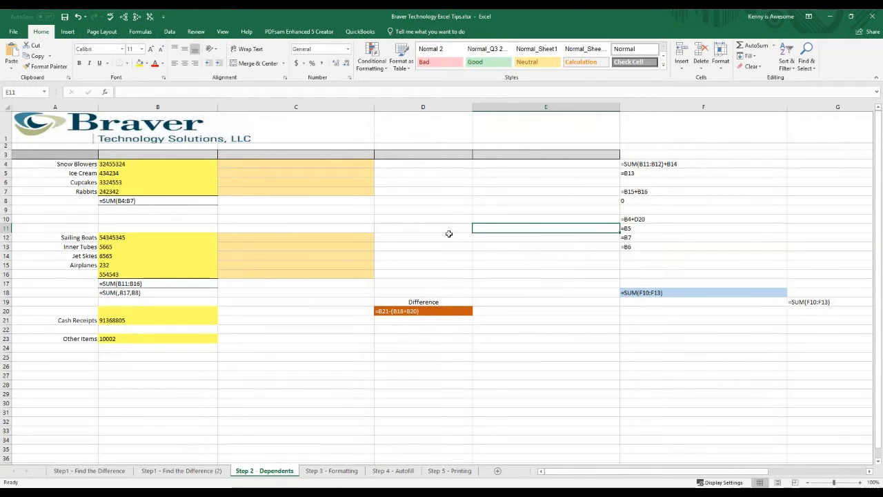
# Step: Switch the sheet back to values, display the formulas once more and return to the value view
pyautogui.click(449, 237)
pyautogui.hotkey('ctrl', '`')
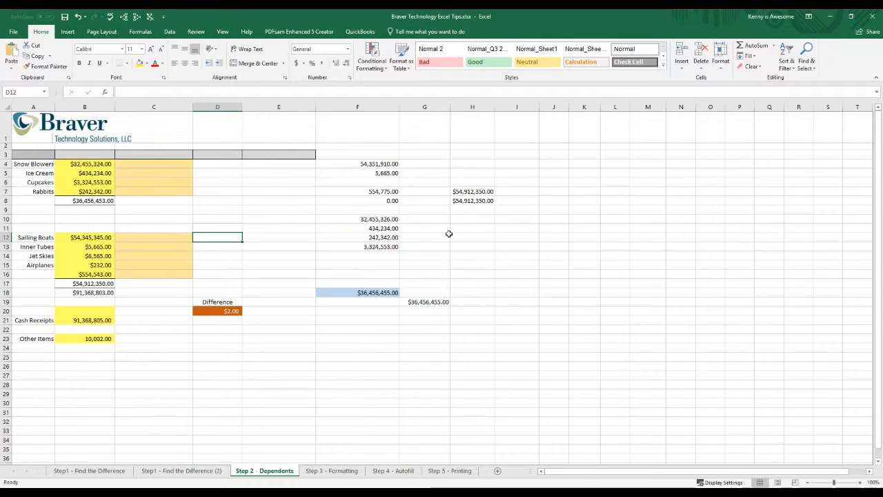
pyautogui.click(348, 338)
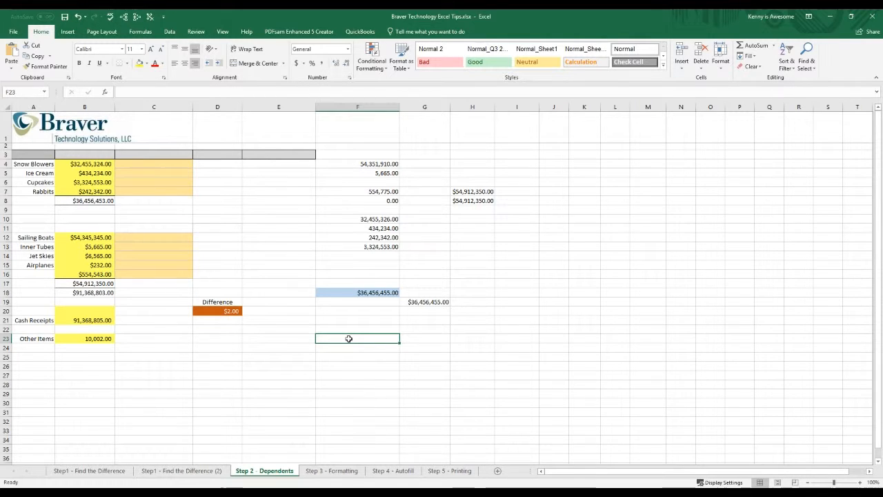
pyautogui.hotkey('ctrl', '`')
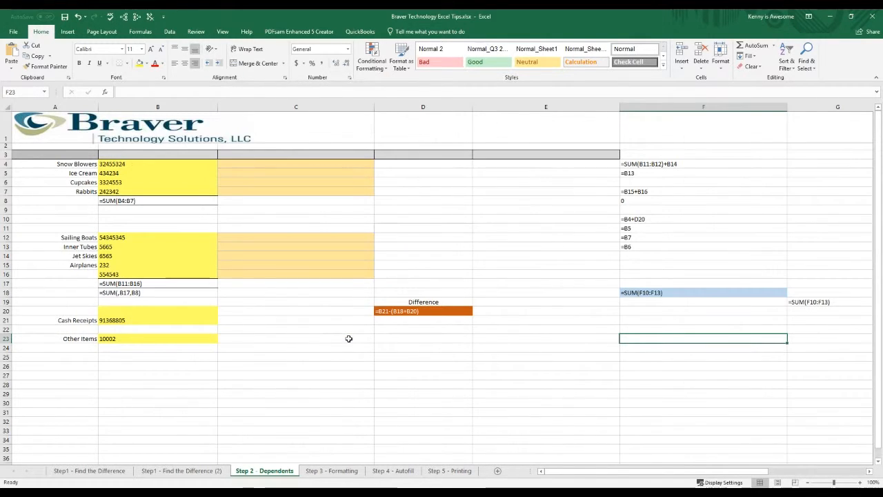
pyautogui.hotkey('ctrl', '`')
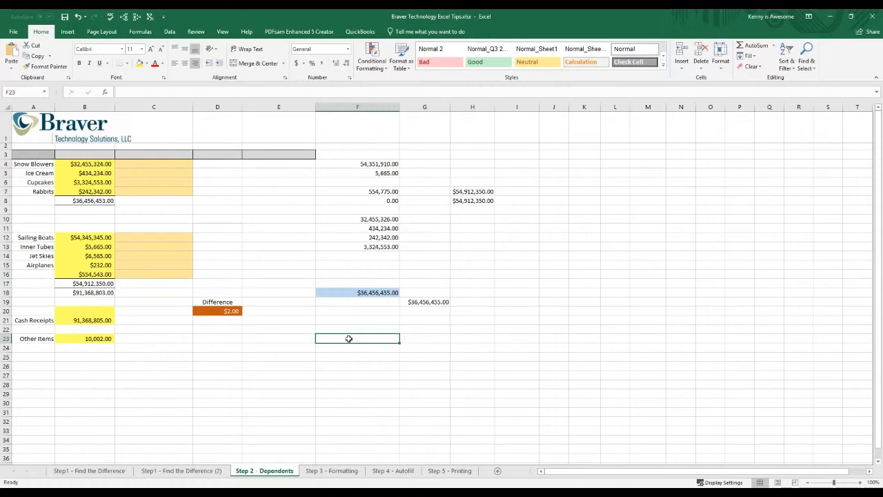
# Step: Trace the direct precedents of the blue total in F18
pyautogui.click(356, 293)
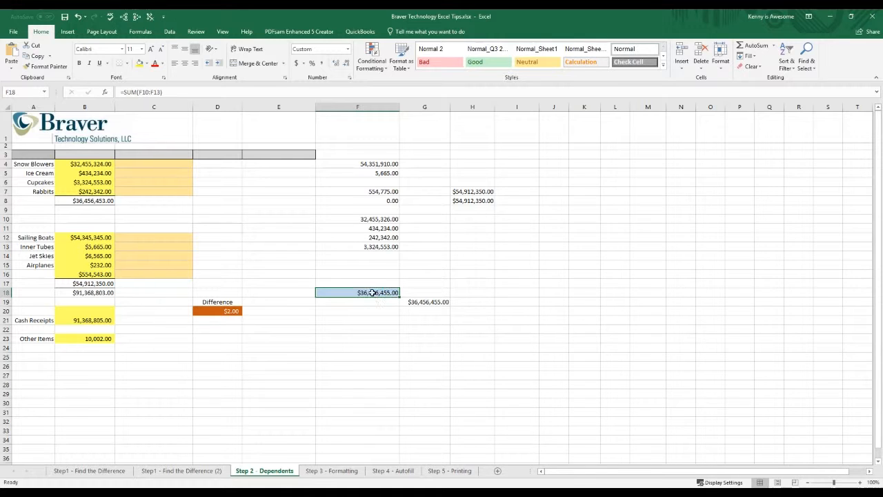
pyautogui.click(141, 32)
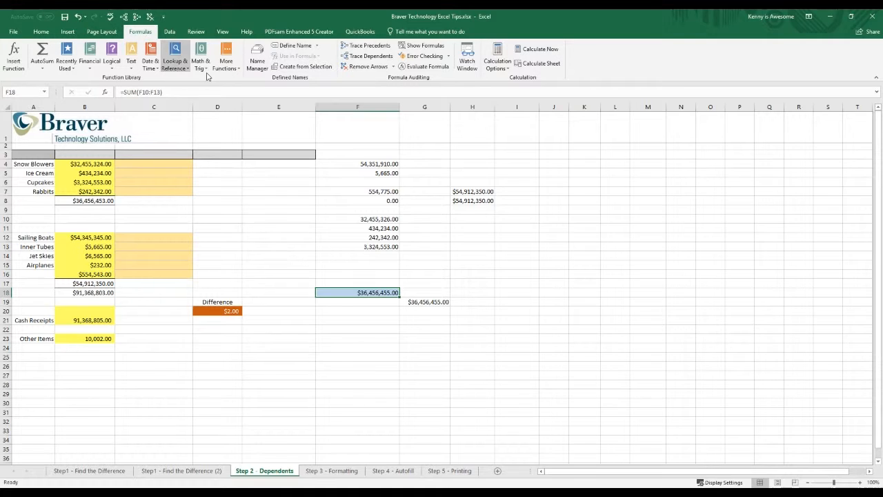
pyautogui.click(371, 46)
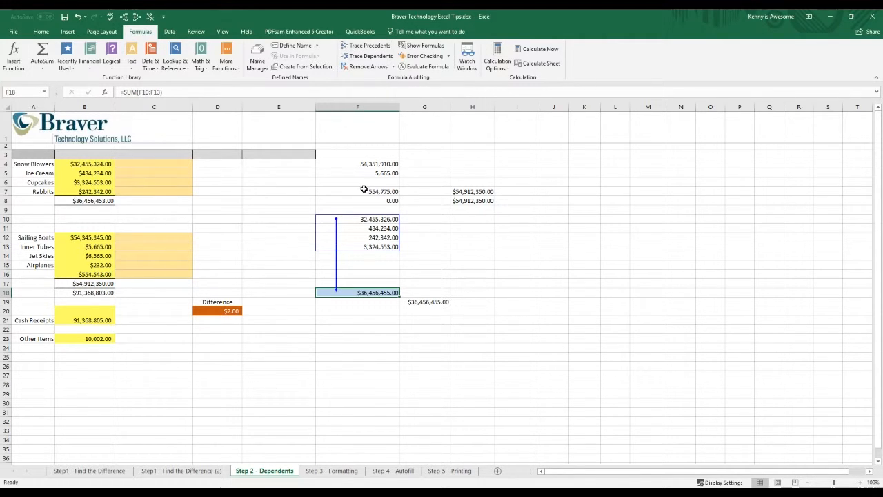
pyautogui.click(354, 365)
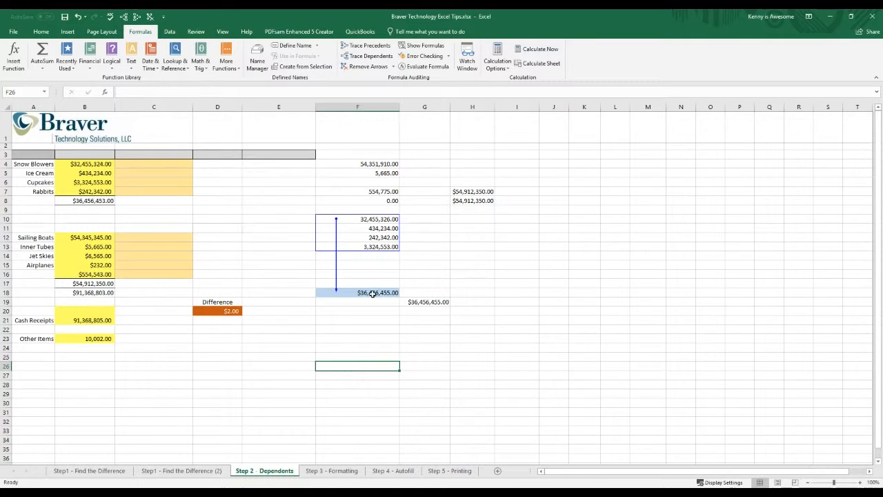
# Step: Extend the precedent trace of F18 by three further levels, and remove all trace arrows after reviewing them
pyautogui.click(369, 238)
pyautogui.click(370, 292)
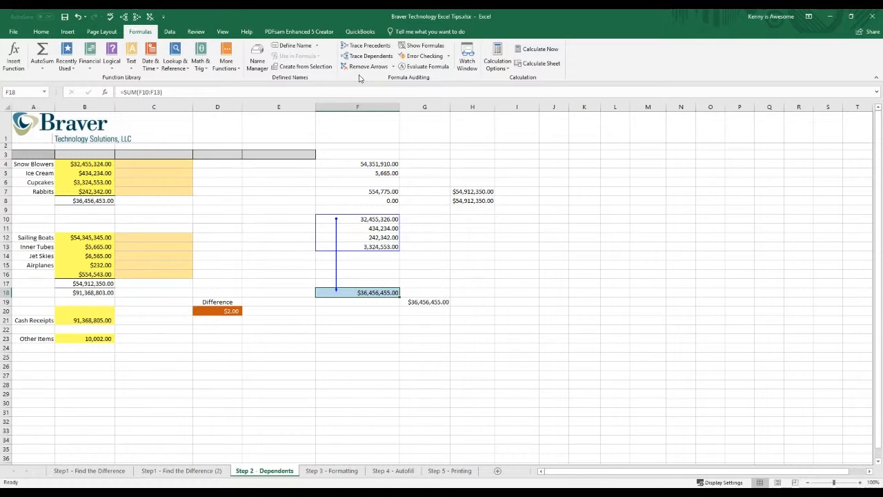
pyautogui.click(369, 46)
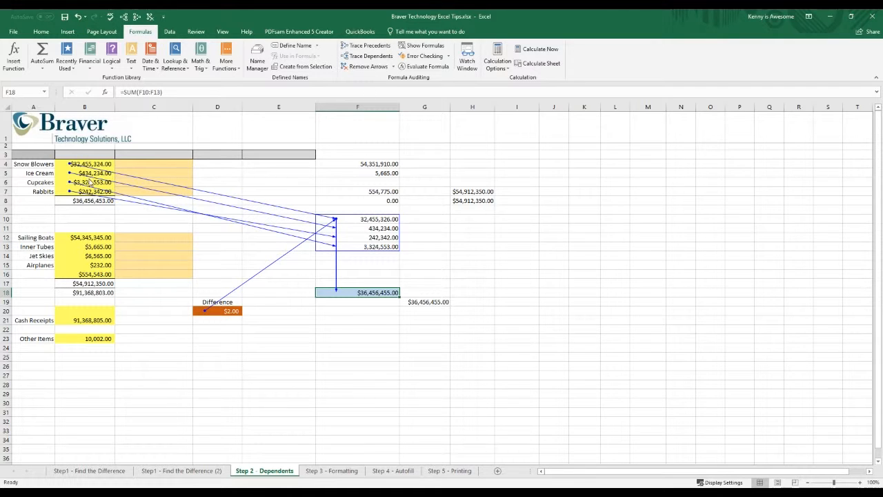
pyautogui.click(373, 48)
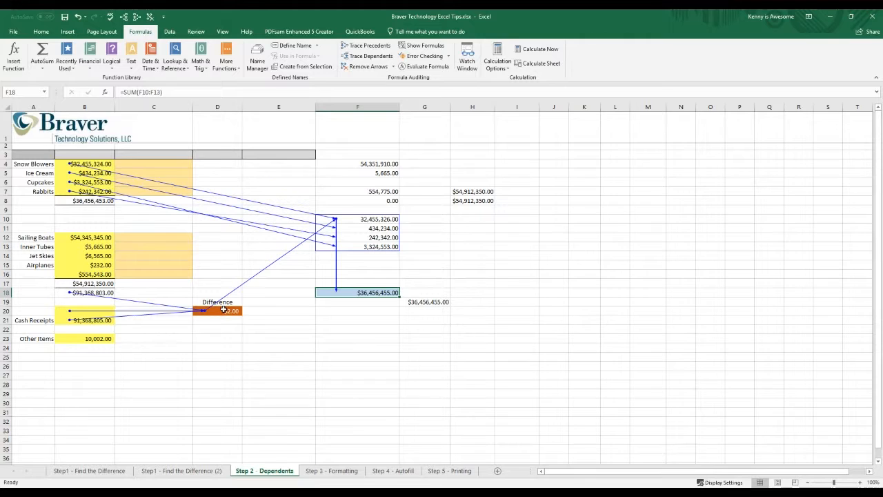
pyautogui.click(379, 47)
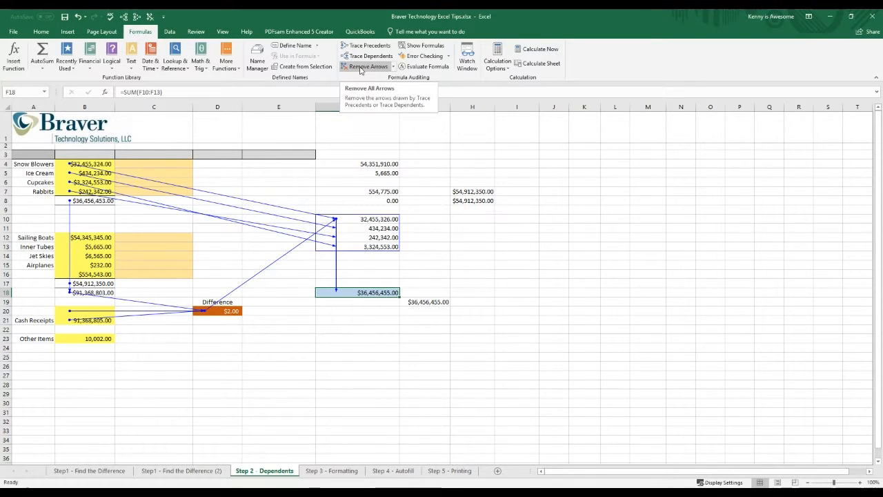
pyautogui.click(360, 66)
pyautogui.click(337, 267)
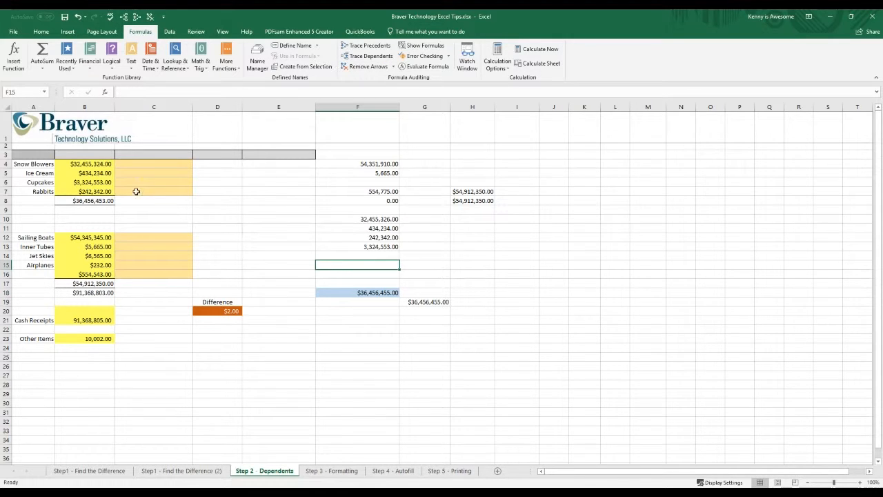
# Step: Trace the dependents of the Cupcakes amount in B6 through three levels
pyautogui.click(93, 180)
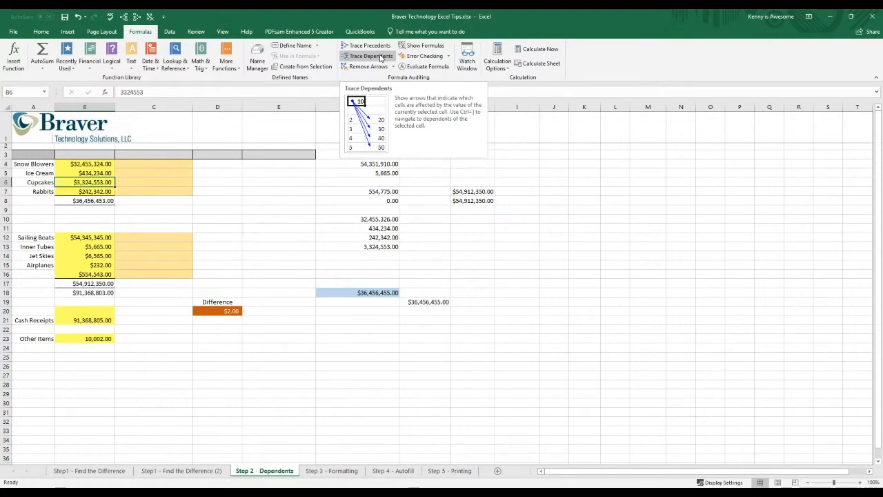
pyautogui.click(380, 58)
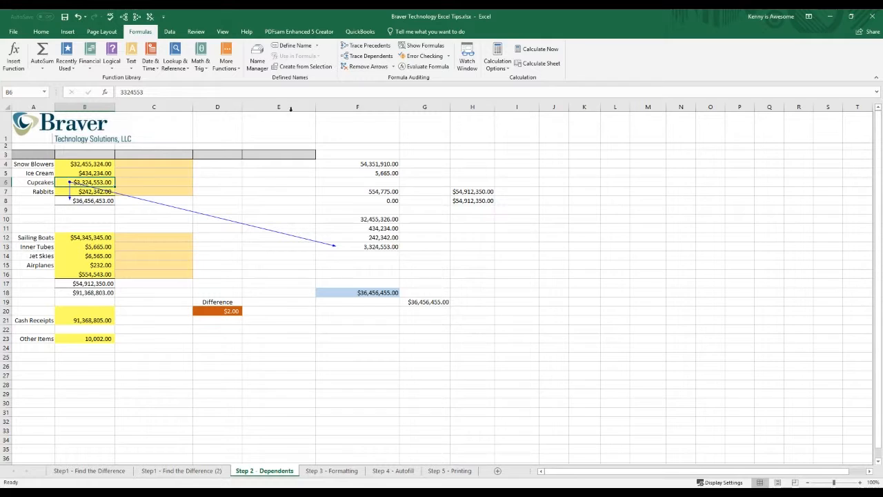
pyautogui.click(367, 56)
pyautogui.click(378, 58)
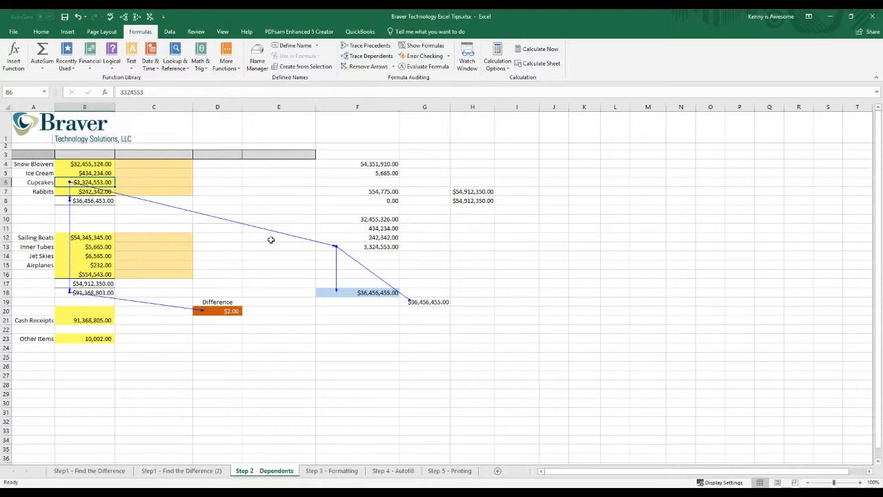
# Step: Trace the dependents of the Difference amount in D20 and review the arrows against the Cupcakes amount and the total in F18
pyautogui.click(230, 311)
pyautogui.click(368, 56)
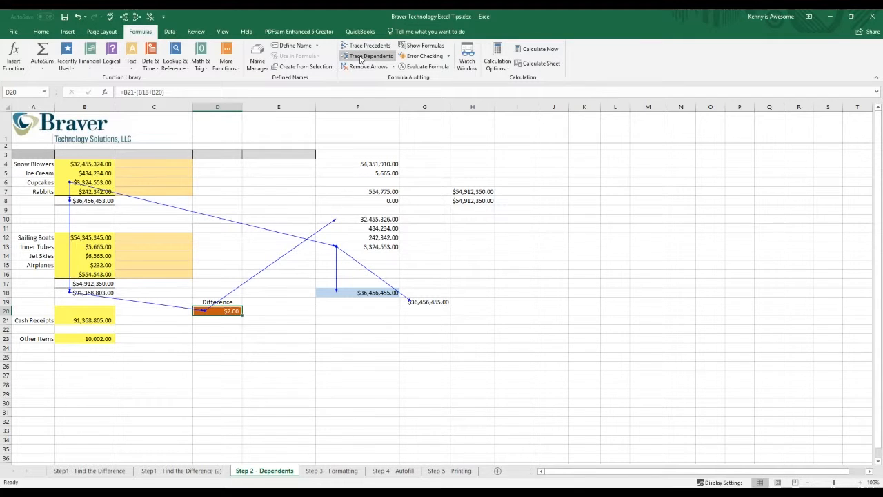
pyautogui.click(91, 182)
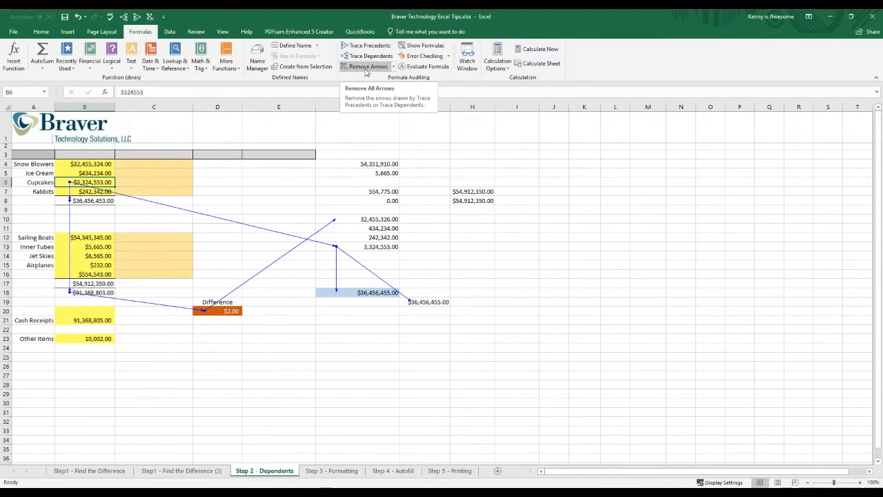
pyautogui.click(334, 374)
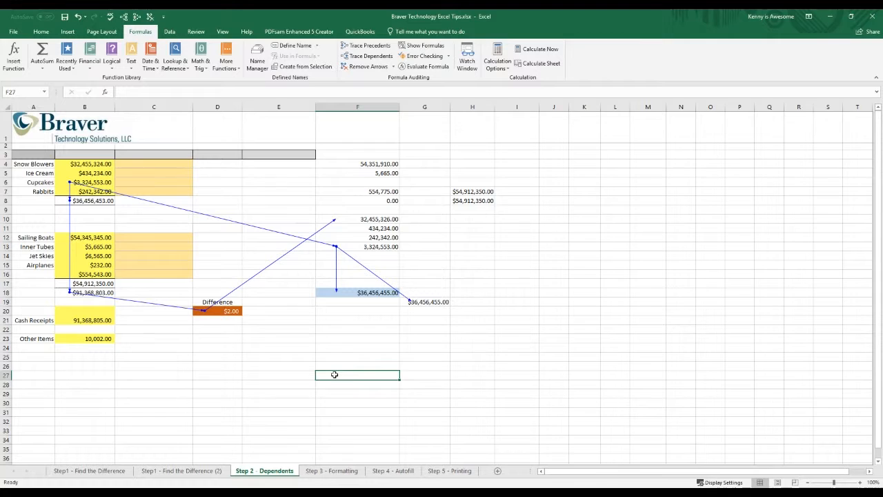
pyautogui.click(303, 201)
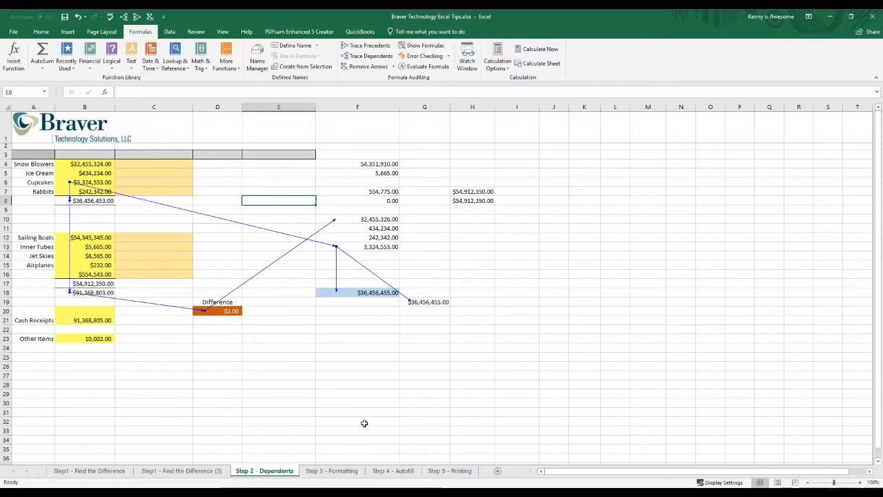
pyautogui.click(369, 291)
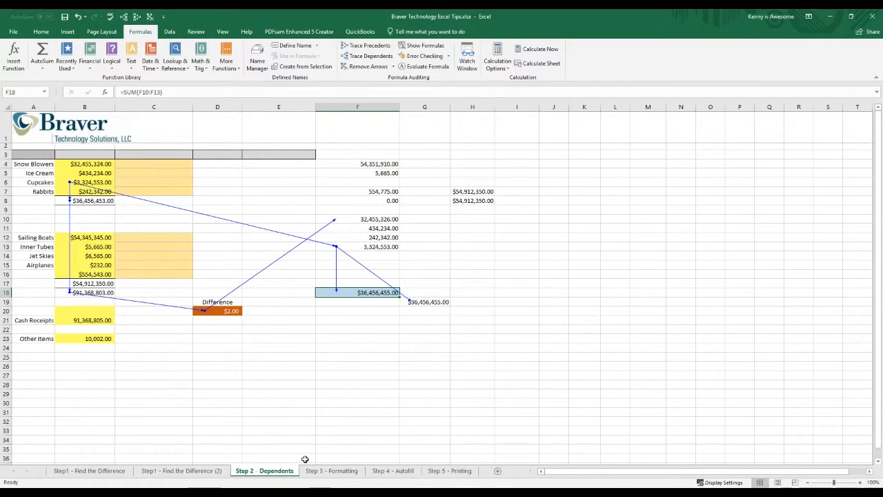
# Step: Open the Step 3 - Formatting sheet and look over its monthly sales table
pyautogui.click(343, 471)
pyautogui.click(418, 406)
pyautogui.click(199, 388)
pyautogui.click(208, 379)
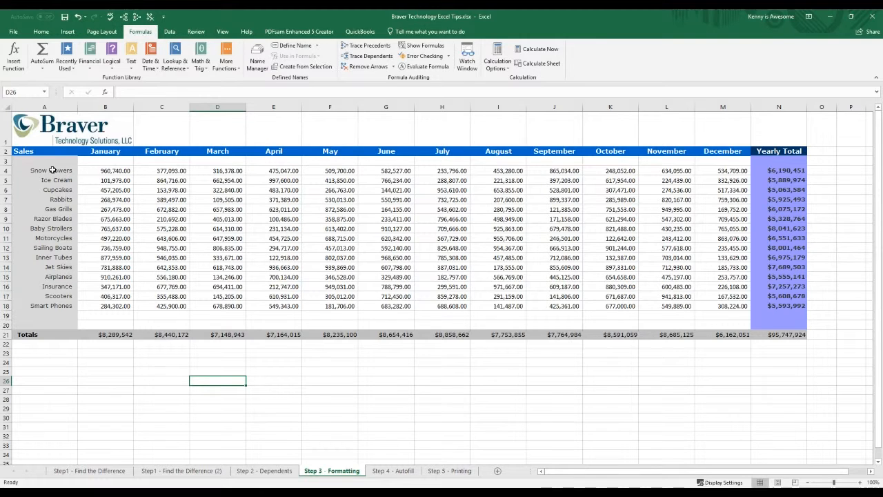
# Step: Compare the Snow Blowers sales amounts for January and September in row 4
pyautogui.click(258, 229)
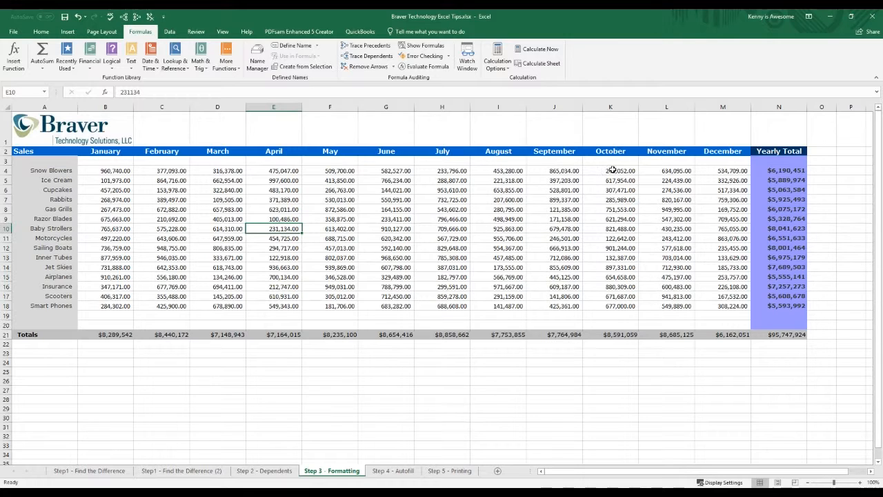
pyautogui.click(96, 172)
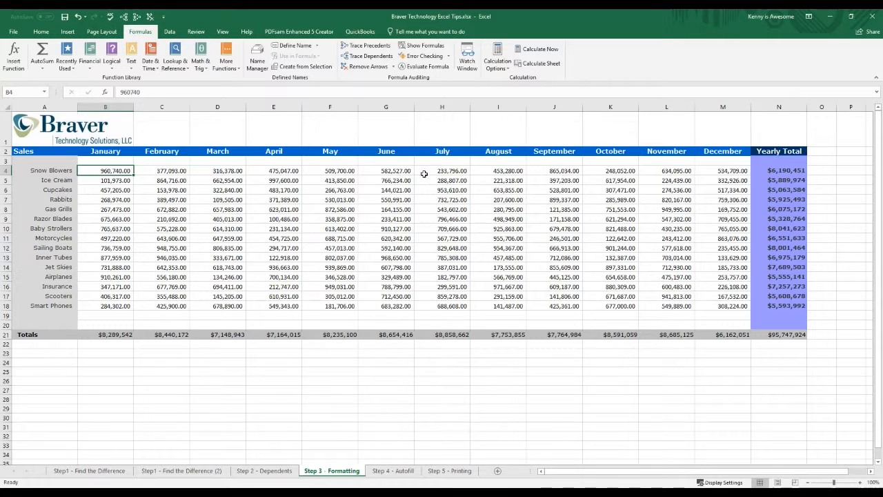
pyautogui.click(575, 170)
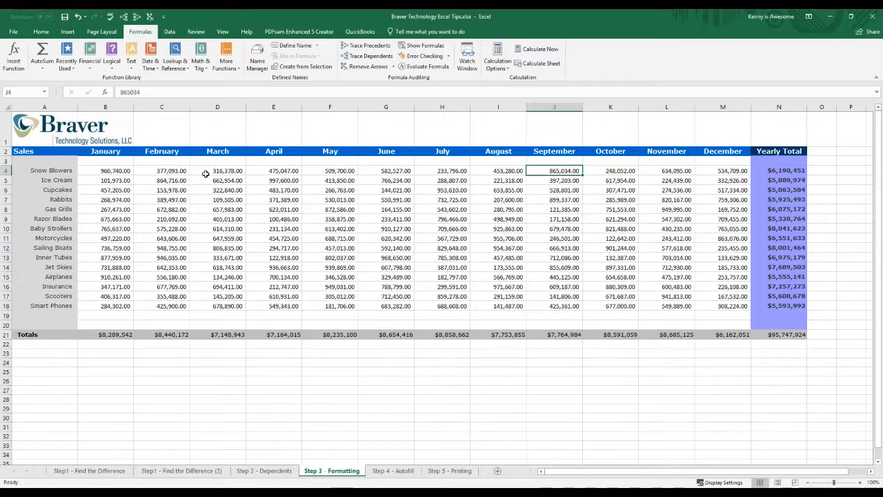
pyautogui.click(119, 172)
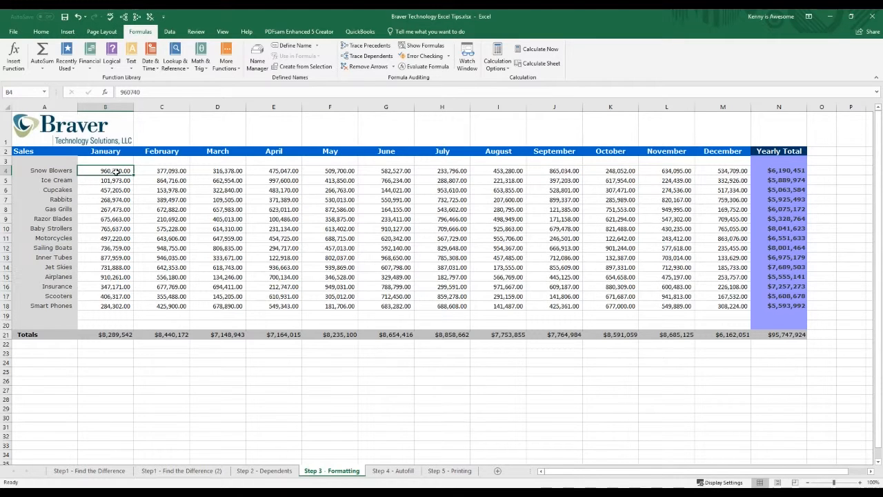
# Step: Try selecting the Snow Blowers amounts from January through December, and the same row extended through its yearly total
pyautogui.moveTo(115, 171); pyautogui.dragTo(723, 171)
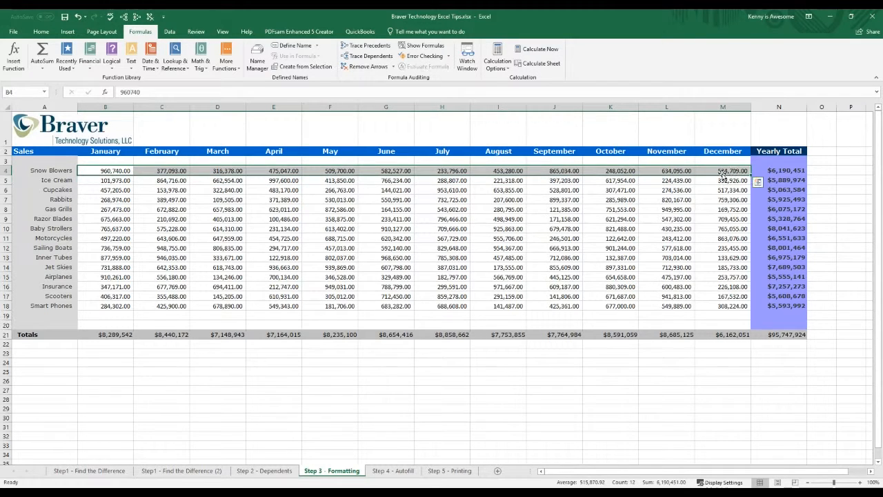
pyautogui.click(98, 171)
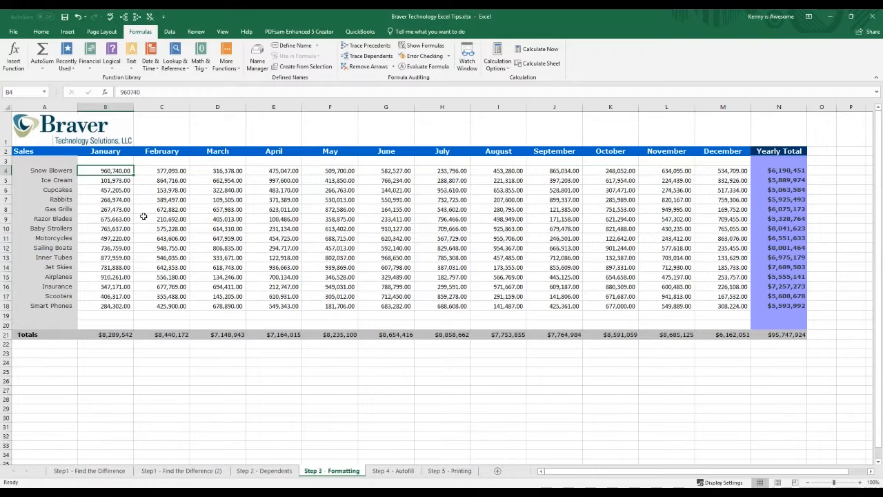
pyautogui.hotkey('shift', 'Right')
pyautogui.hotkey('shift', 'Left')
pyautogui.press('End')
pyautogui.hotkey('shift', 'Right')
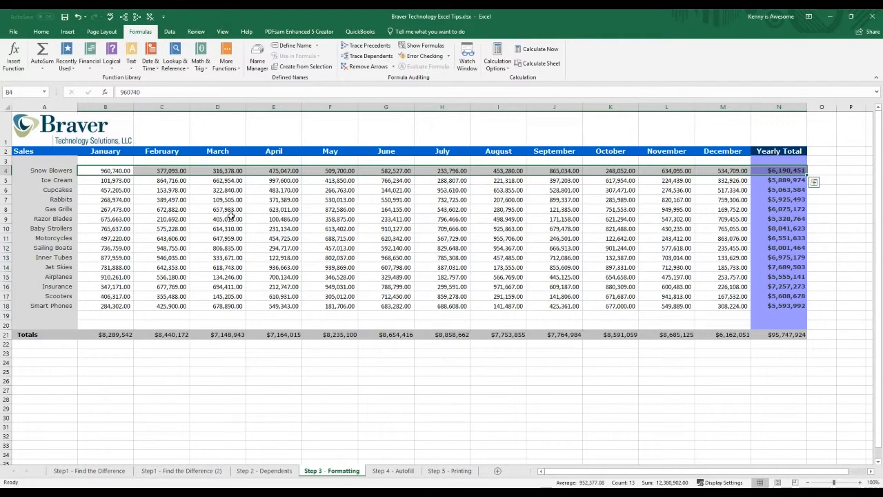
# Step: Apply the Green - Yellow - Red Color Scale to the Snow Blowers amounts for January through December, B4:M4
pyautogui.click(727, 173)
pyautogui.moveTo(658, 170); pyautogui.dragTo(127, 172)
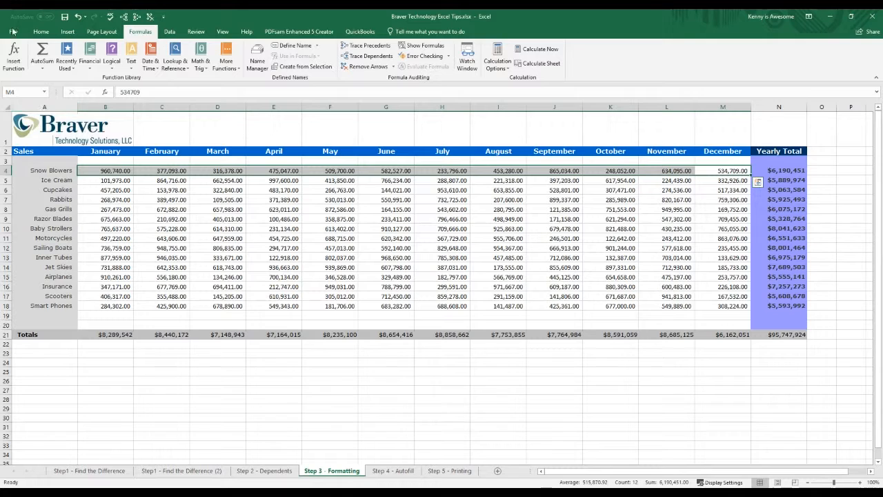
pyautogui.click(41, 32)
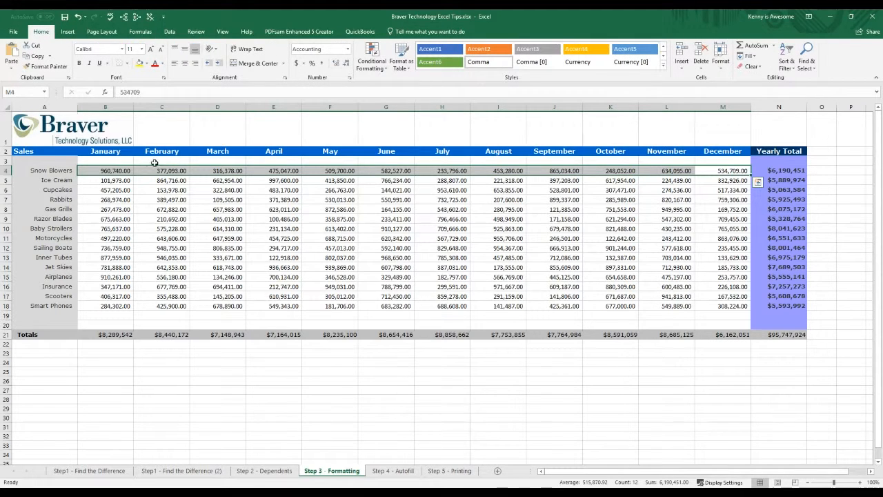
pyautogui.click(373, 52)
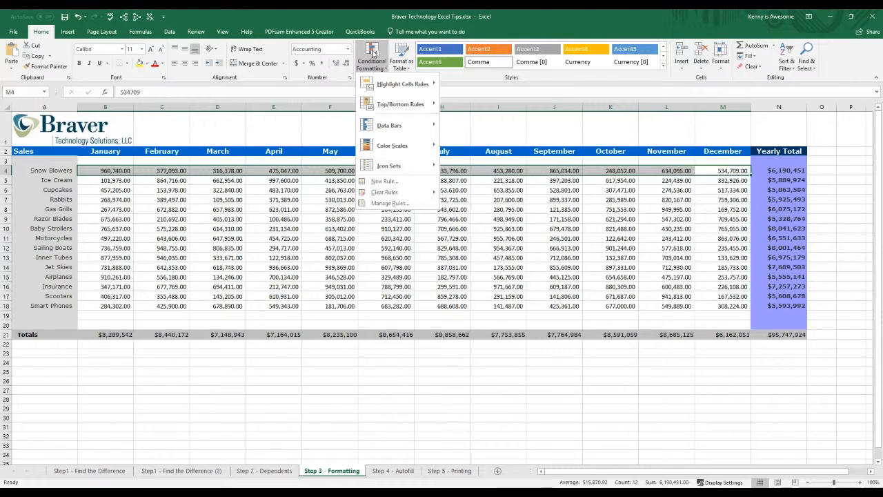
pyautogui.moveTo(390, 149)
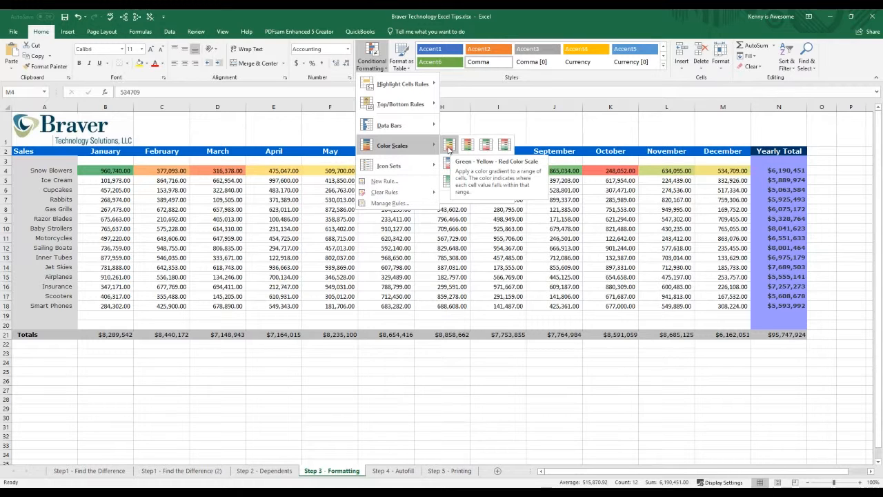
pyautogui.click(448, 145)
pyautogui.click(443, 209)
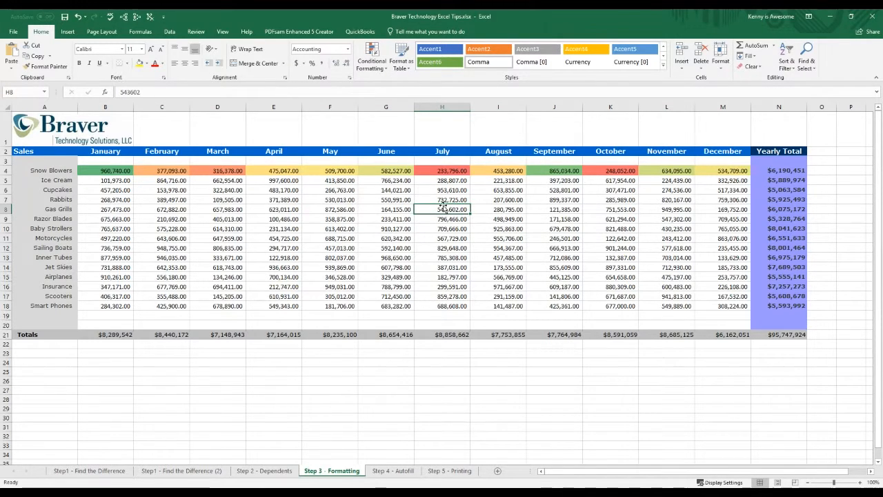
# Step: Examine the color shading of the Snow Blowers amounts for January, September, November and June against the unformatted rows below
pyautogui.click(113, 171)
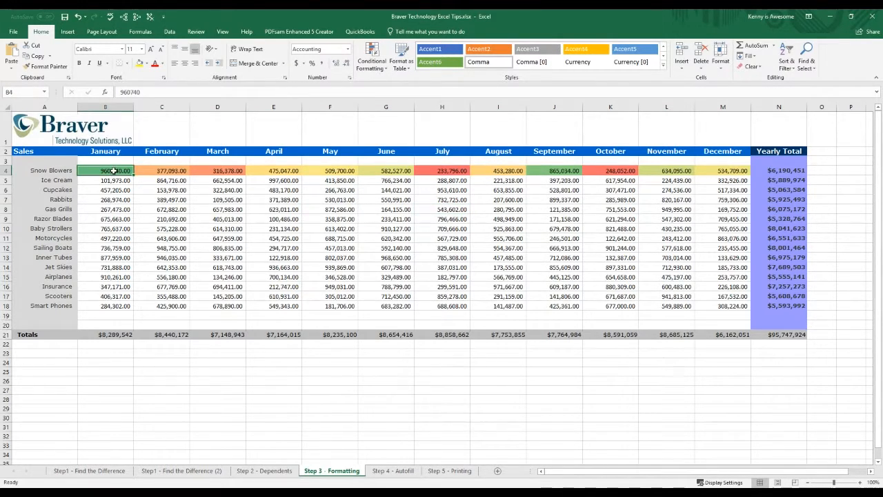
pyautogui.click(557, 171)
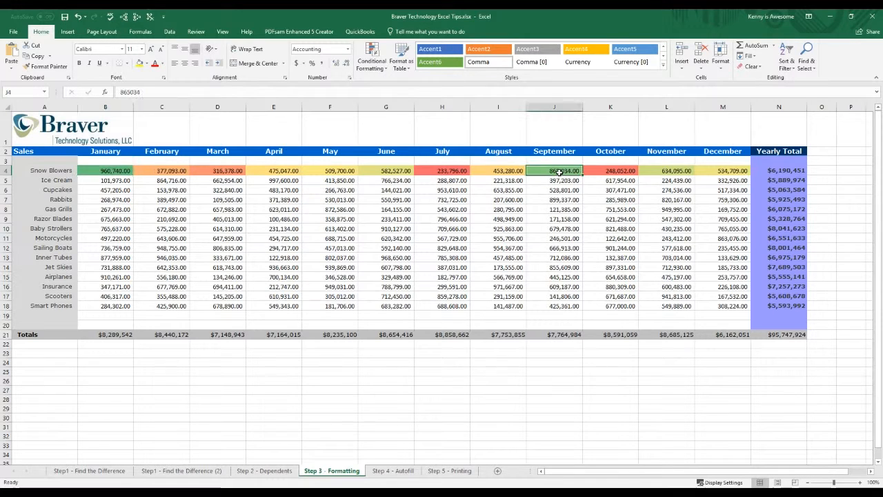
pyautogui.click(656, 171)
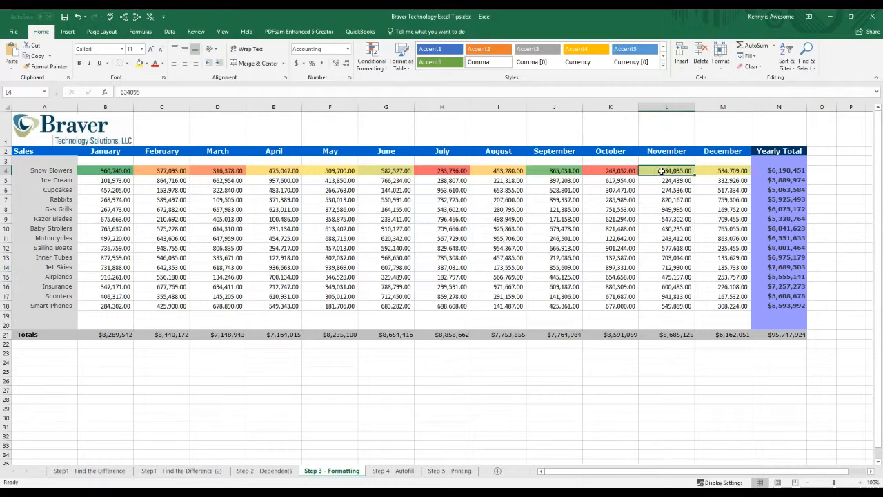
pyautogui.click(398, 171)
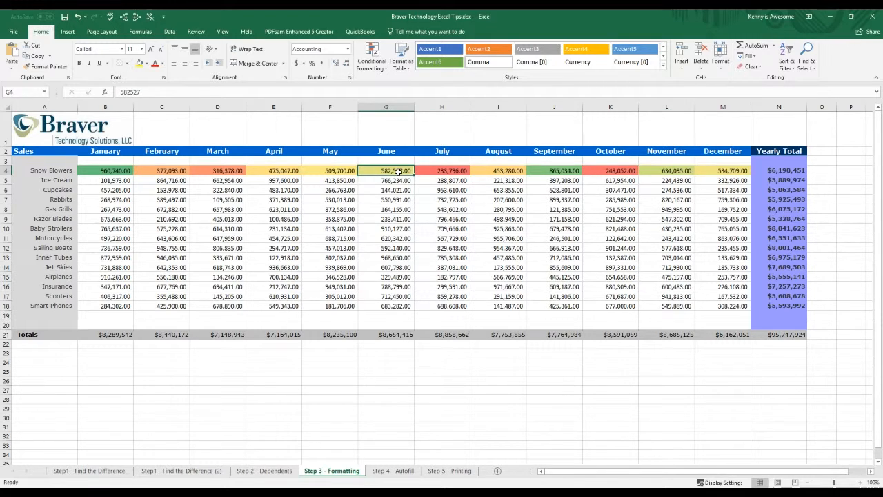
pyautogui.click(303, 219)
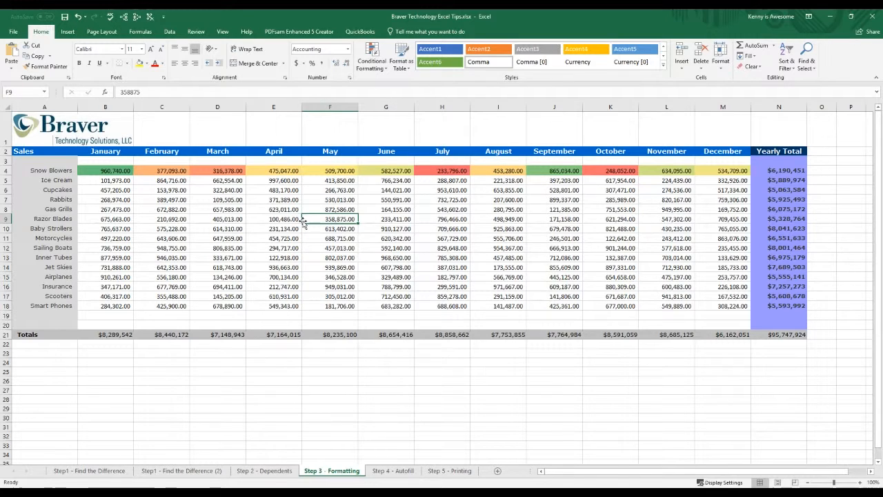
pyautogui.click(207, 192)
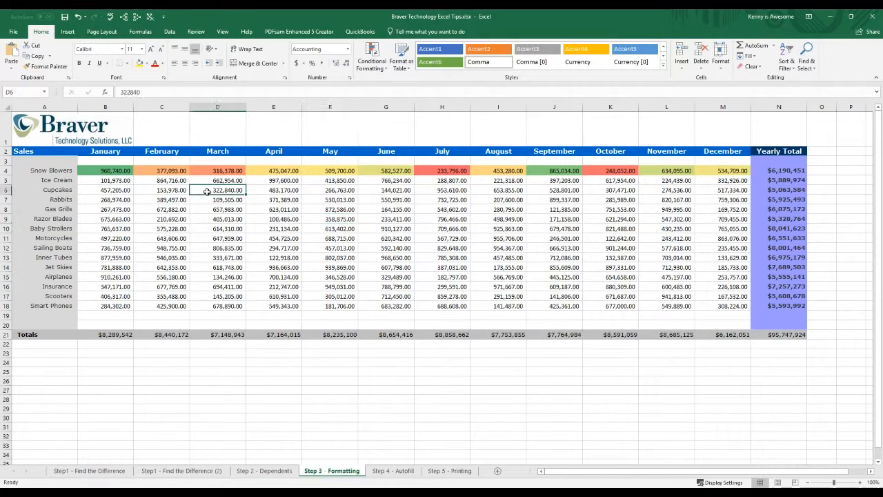
pyautogui.click(111, 189)
pyautogui.click(503, 209)
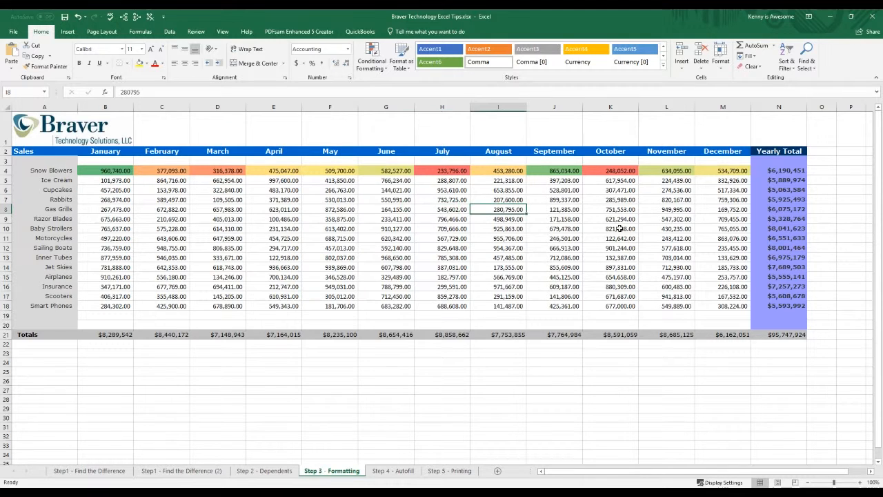
# Step: Fill the Snow Blowers amounts B4:M4 down through the Sailing Boats row, and undo that fill
pyautogui.moveTo(122, 171); pyautogui.dragTo(748, 248)
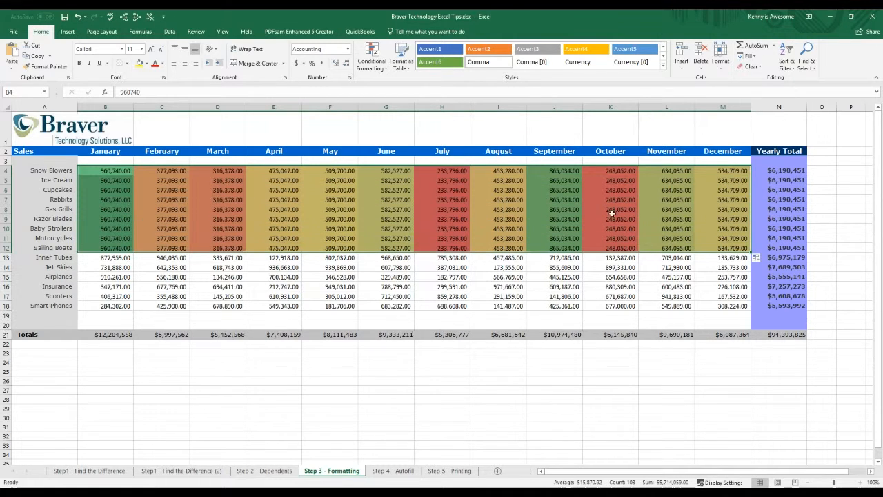
pyautogui.click(78, 17)
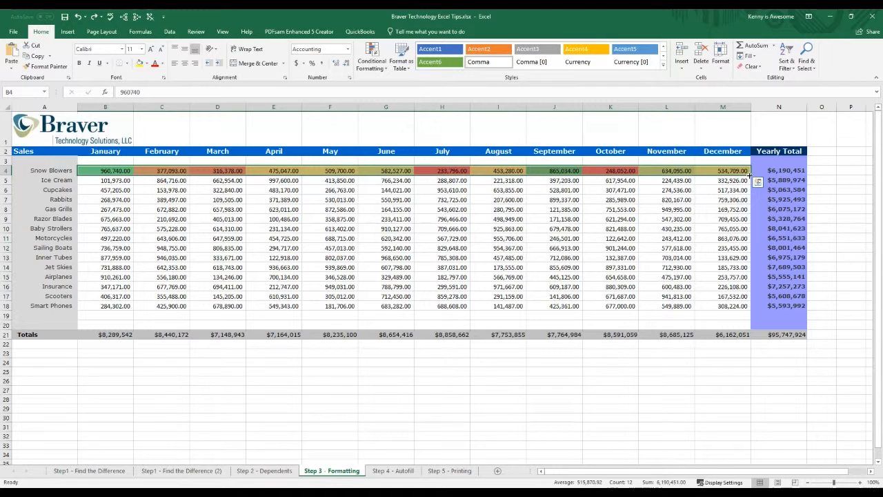
# Step: Fill only the formatting of the Snow Blowers amounts down through the Smart Phones row, keeping each row's own values
pyautogui.moveTo(751, 175); pyautogui.dragTo(746, 310)
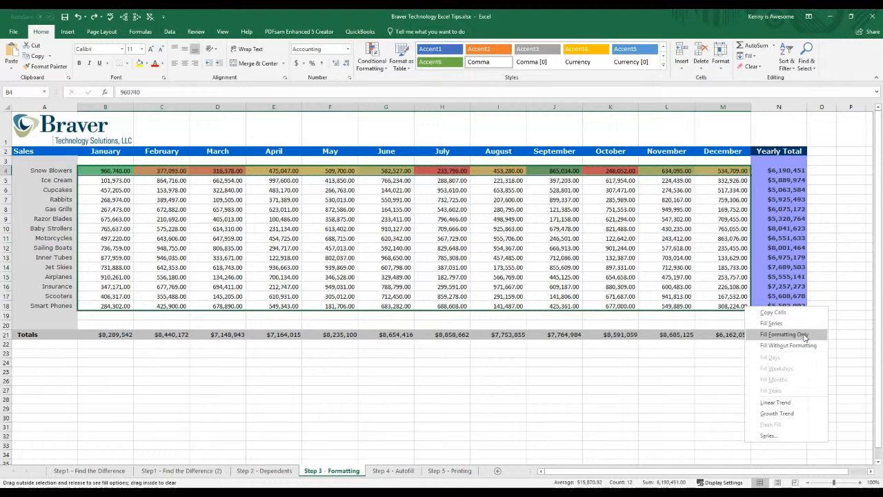
pyautogui.click(786, 335)
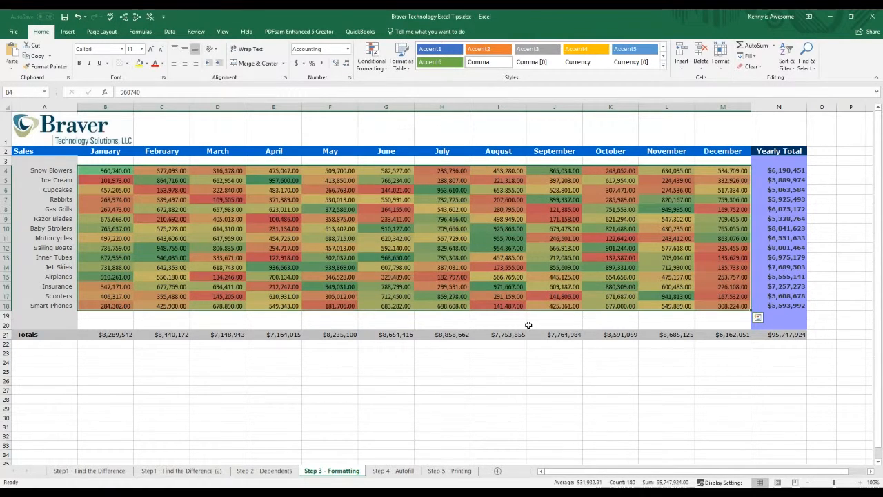
pyautogui.click(576, 324)
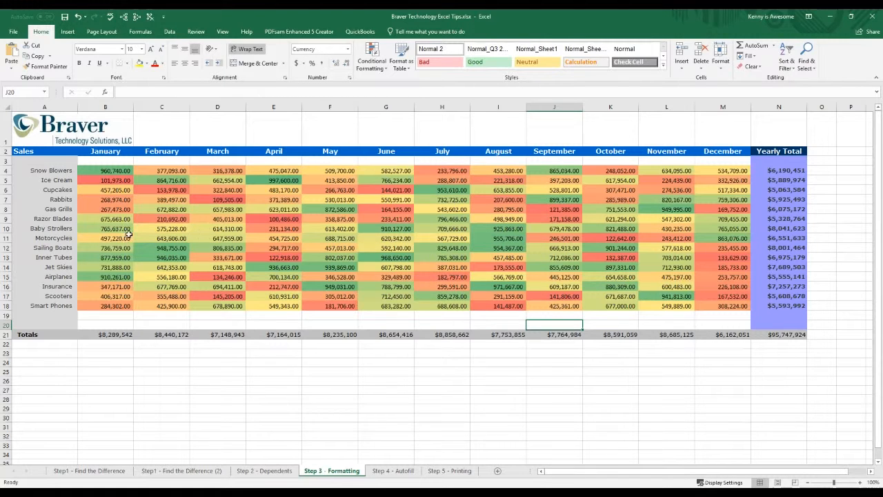
# Step: Examine the color shading across the Gas Grills and Rabbits rows, and compare the December amounts with the December total
pyautogui.click(86, 209)
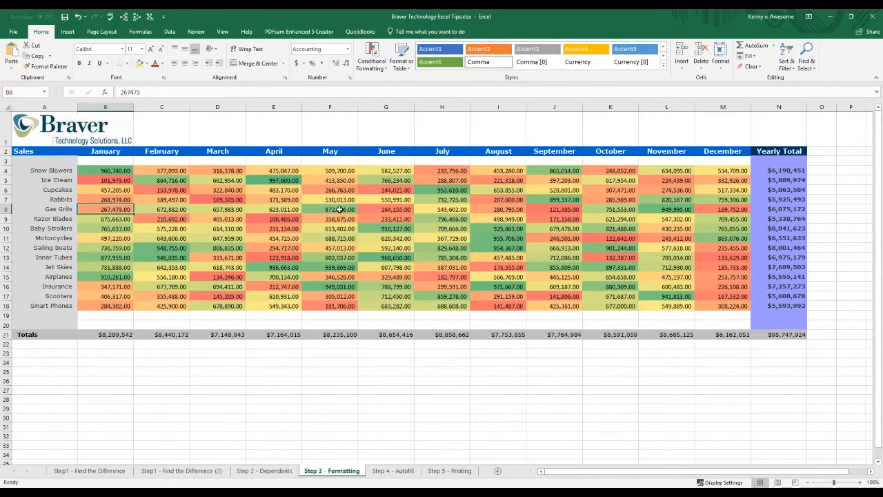
pyautogui.click(390, 207)
pyautogui.click(340, 211)
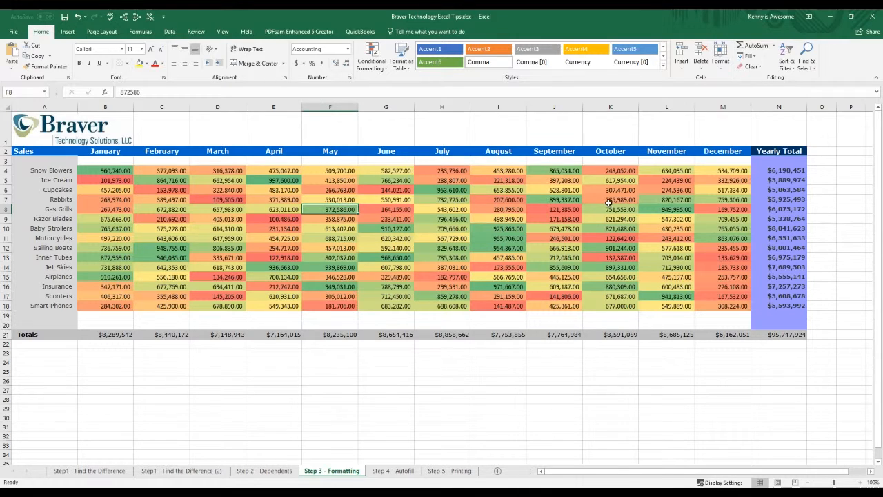
pyautogui.click(609, 200)
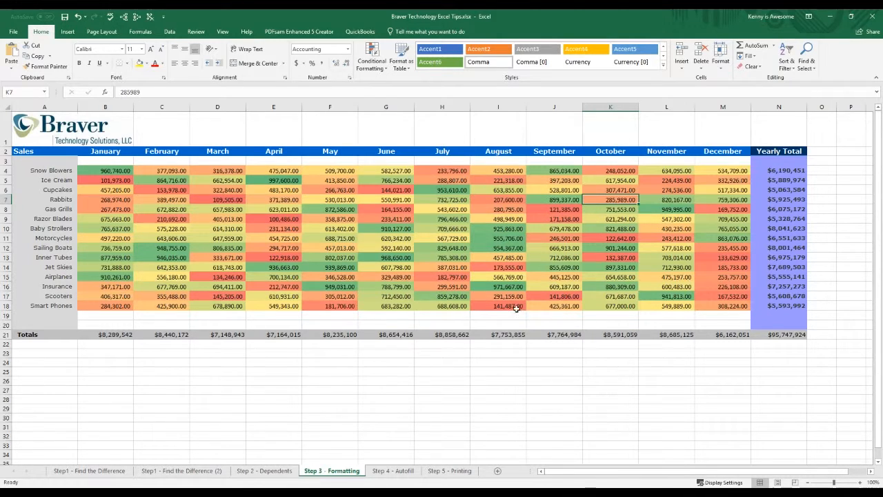
pyautogui.moveTo(734, 247)
pyautogui.mouseDown()
pyautogui.moveTo(730, 306)
pyautogui.moveTo(735, 249)
pyautogui.mouseUp()
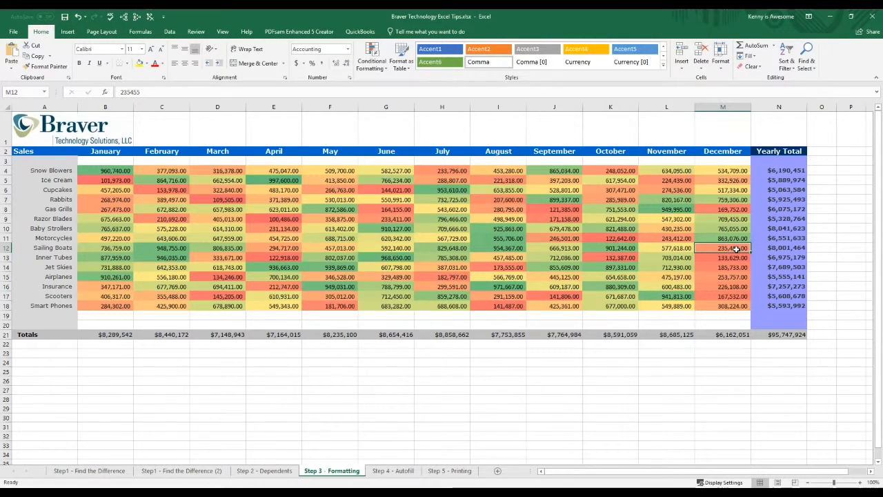
pyautogui.click(731, 335)
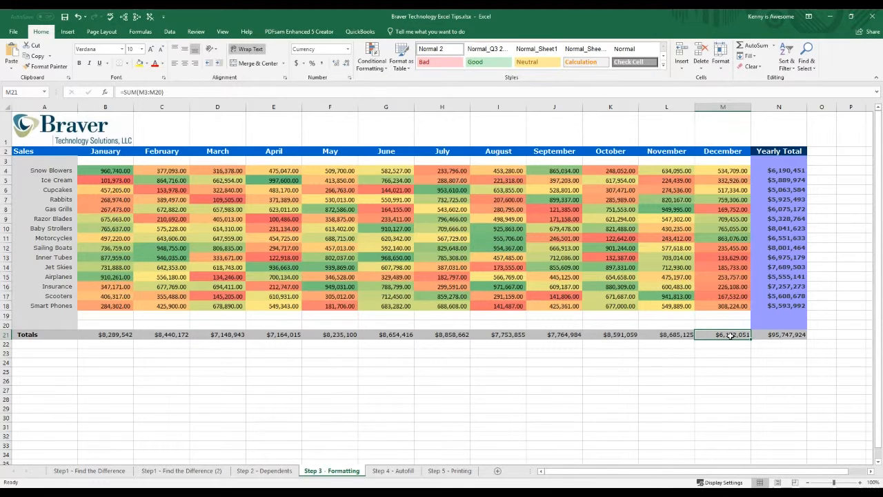
# Step: Examine the August colors for Baby Strollers through Sailing Boats, the Motorcycles row, and the November amounts for Sailing Boats and Jet Skies
pyautogui.moveTo(492, 229); pyautogui.dragTo(493, 248)
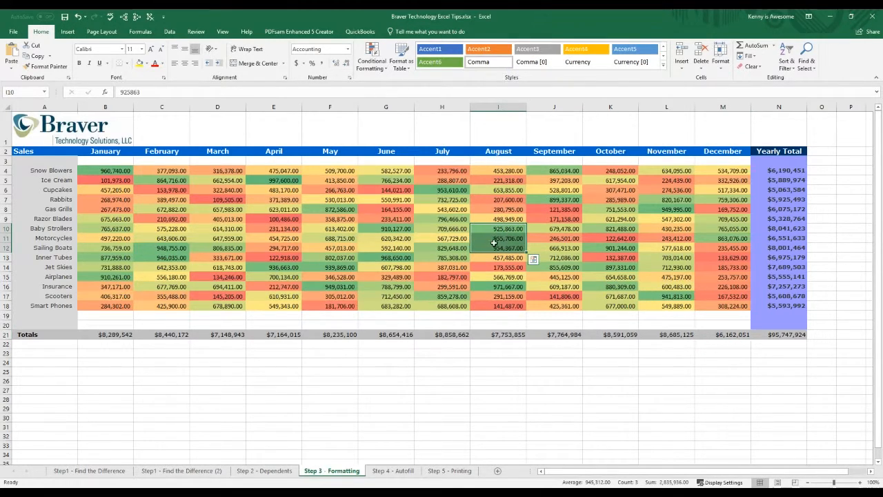
pyautogui.click(427, 239)
pyautogui.click(304, 239)
pyautogui.click(178, 237)
pyautogui.click(661, 250)
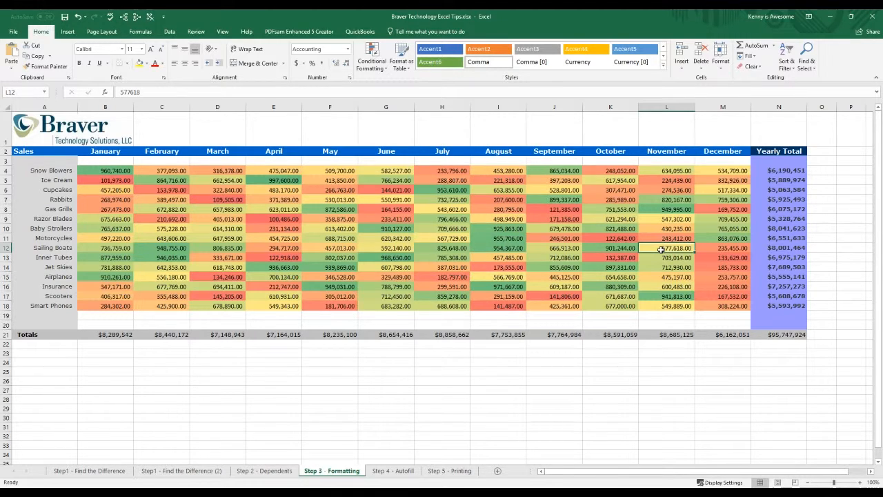
pyautogui.click(656, 267)
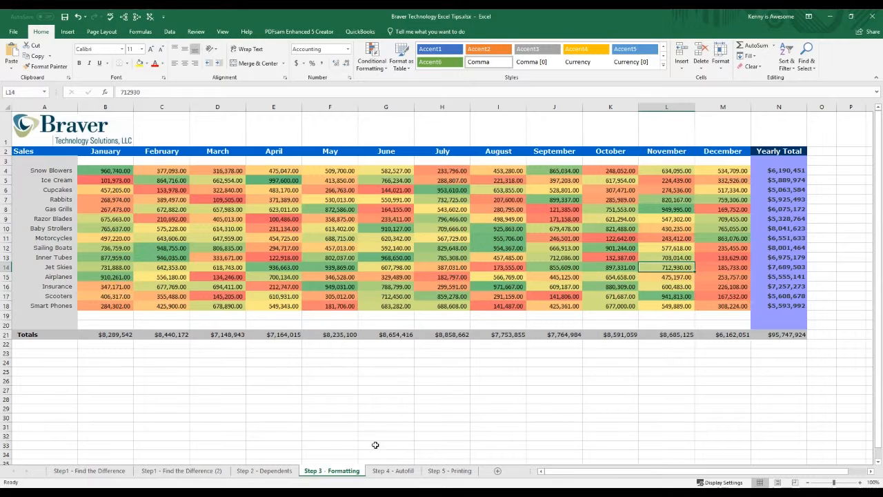
# Step: On the Step 4 - Autofill sheet, enter the limits 100000 in O4 and 1000000 in P4 beside the Snow Blowers row
pyautogui.click(402, 474)
pyautogui.click(169, 193)
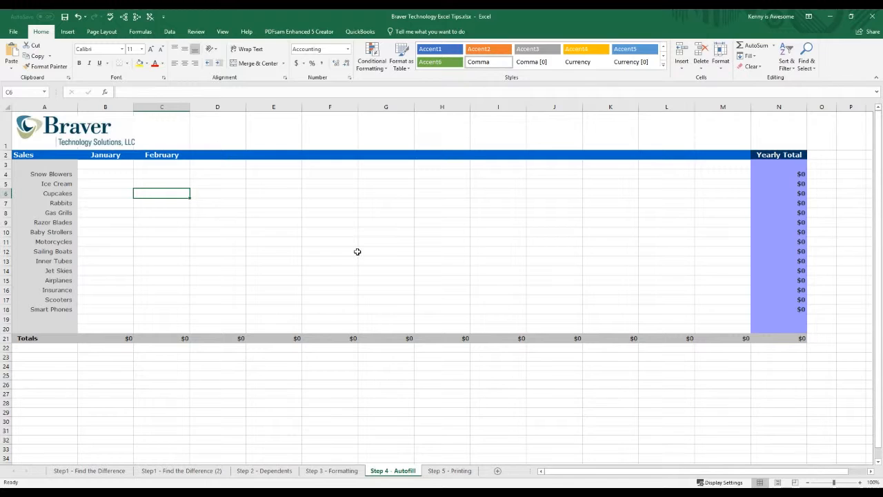
pyautogui.click(820, 171)
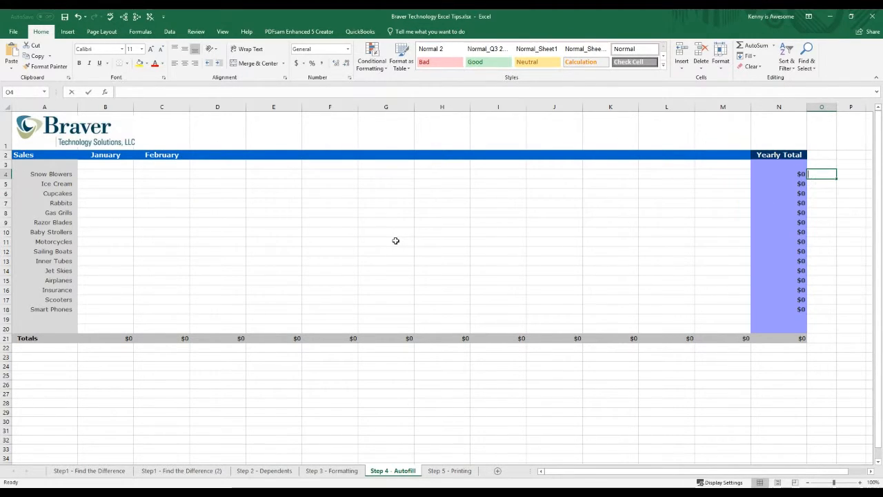
pyautogui.write('100000')
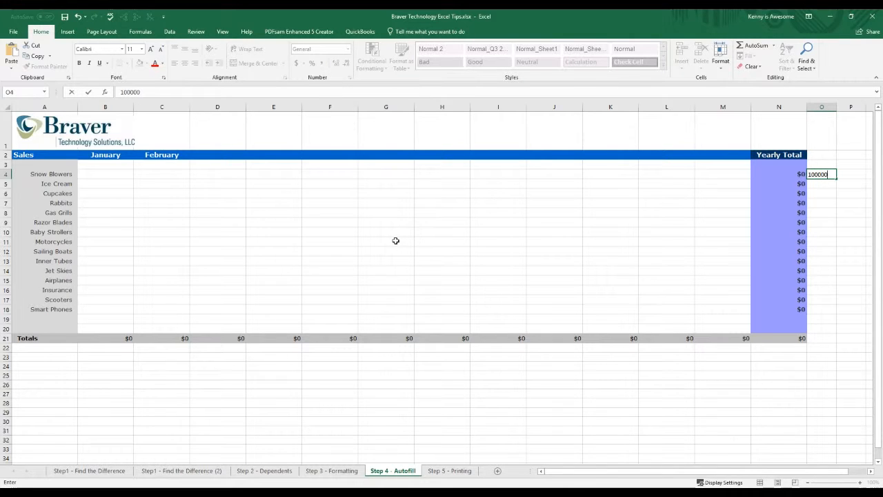
pyautogui.click(847, 175)
pyautogui.write('100000')
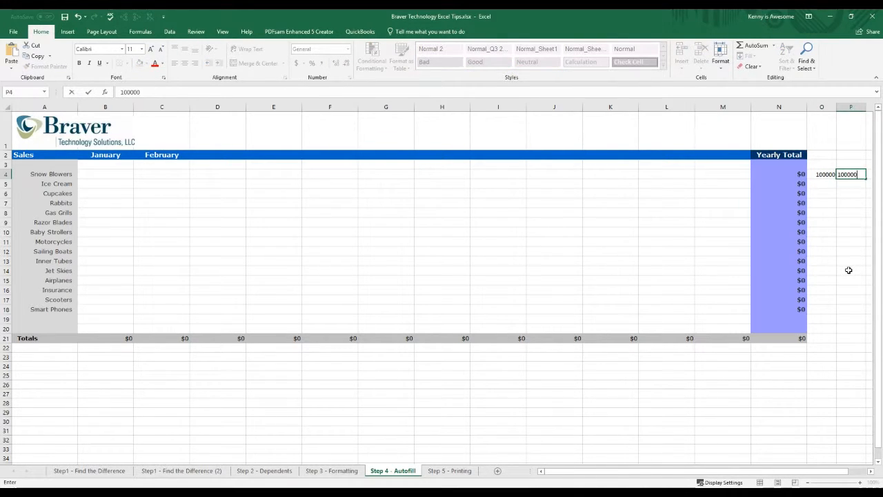
pyautogui.write('0')
pyautogui.press('Return')
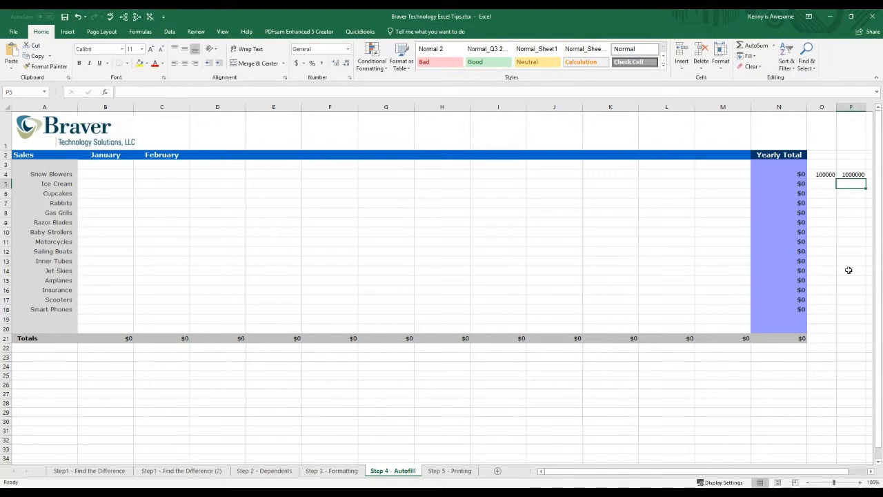
# Step: Enter the formula =RANDBETWEEN(O4,P4,) in the January Snow Blowers cell B4
pyautogui.click(101, 175)
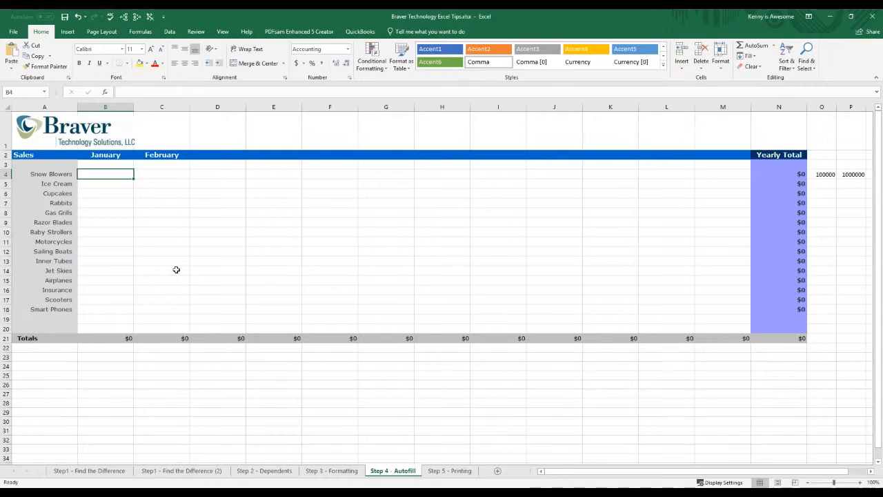
pyautogui.write('=ra')
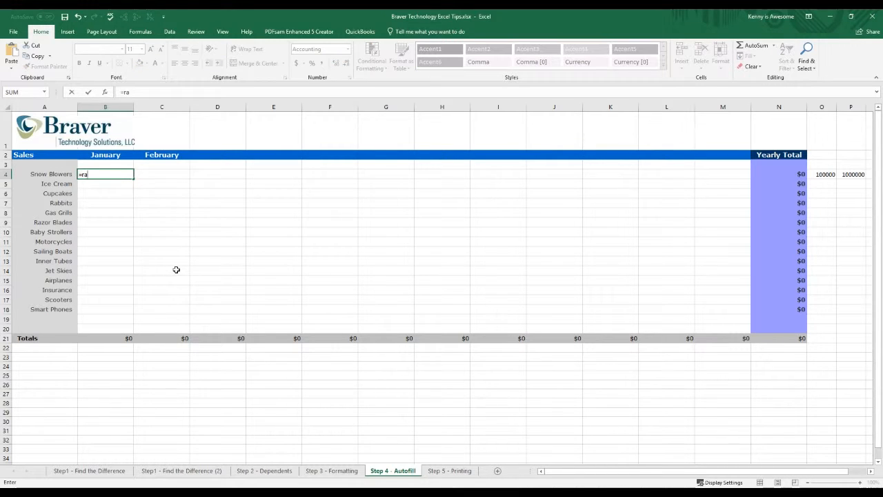
pyautogui.write('ndb')
pyautogui.press('Tab')
pyautogui.click(827, 174)
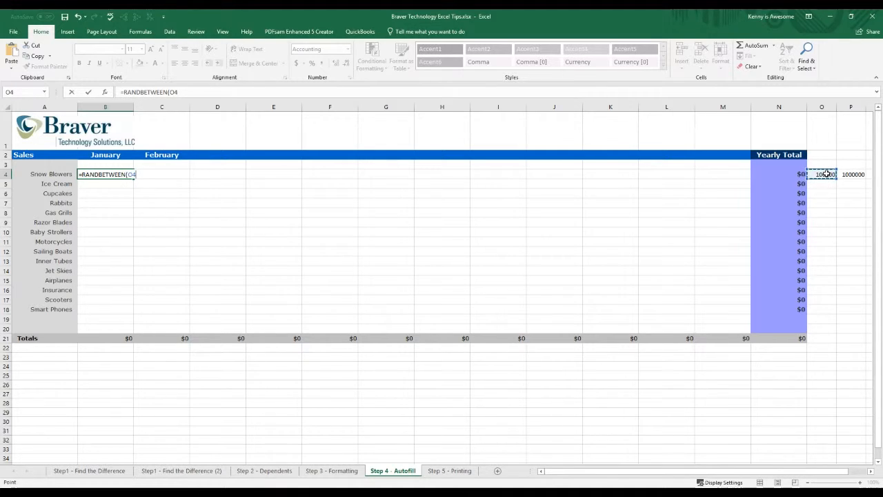
pyautogui.write(',')
pyautogui.click(854, 173)
pyautogui.write(',')
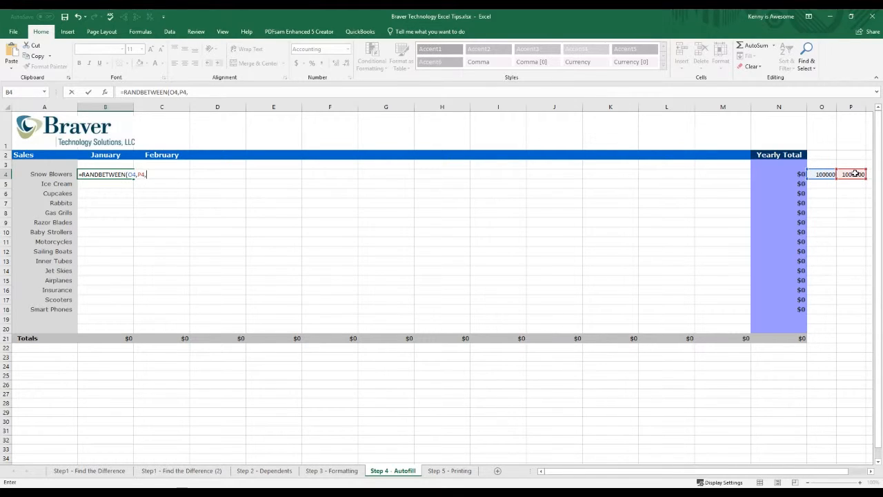
pyautogui.write(')')
pyautogui.press('Return')
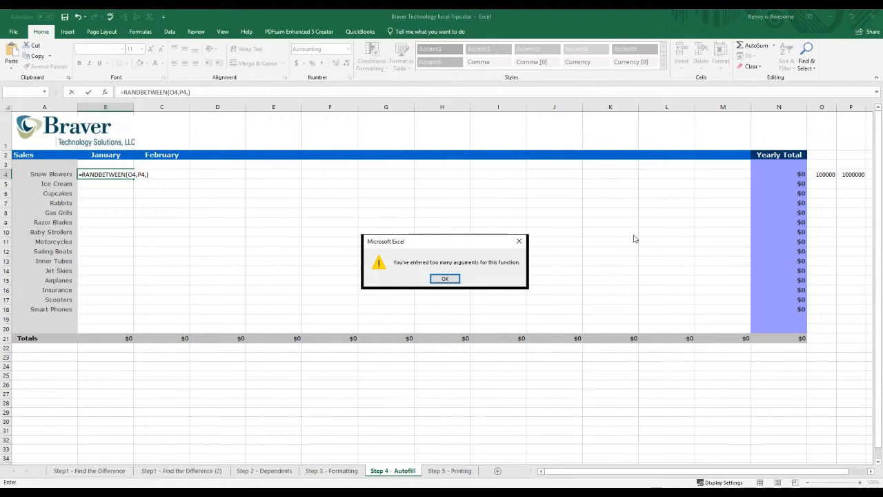
# Step: Remove the extra comma from the B4 formula so that it reads =RANDBETWEEN(O4,P4)
pyautogui.click(447, 278)
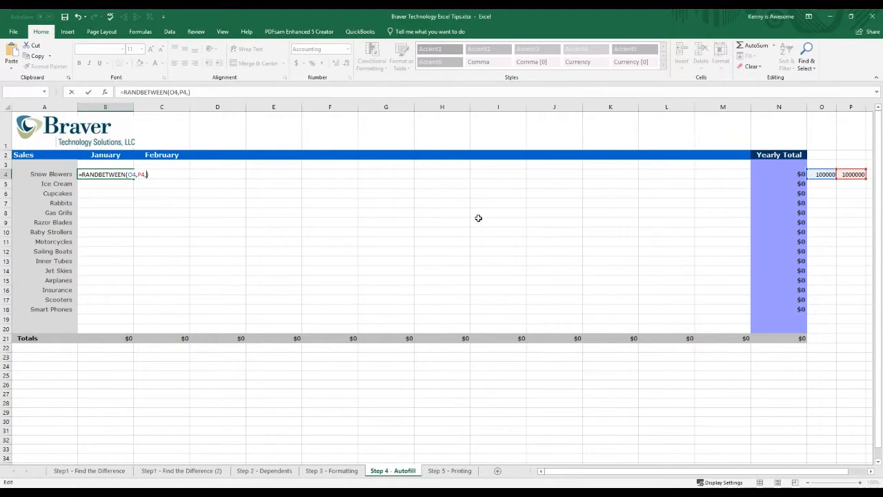
pyautogui.click(147, 174)
pyautogui.press('BackSpace')
pyautogui.press('Return')
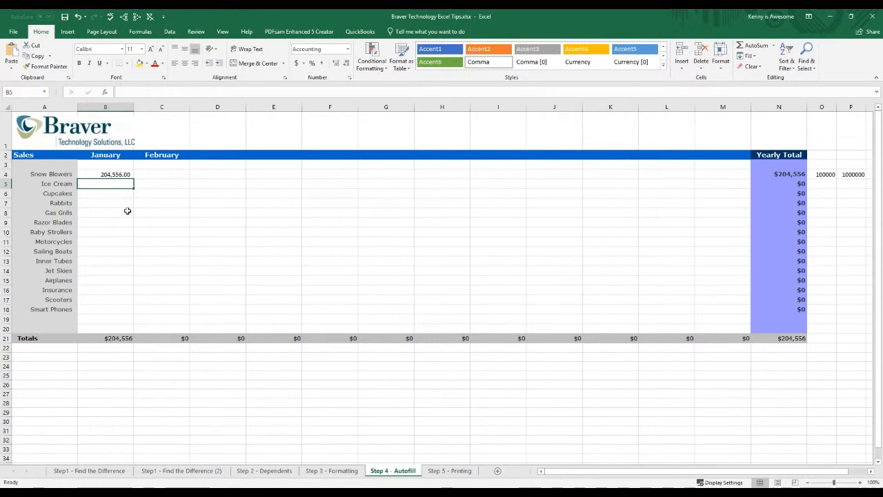
# Step: Fill the January formula in B4 down through the Smart Phones row, check the Ice Cream formula, and undo the fill
pyautogui.click(117, 174)
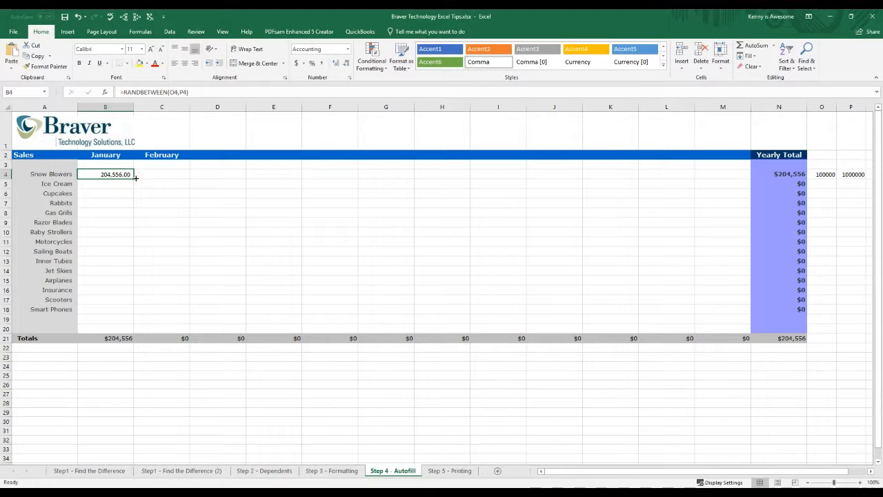
pyautogui.moveTo(133, 178); pyautogui.dragTo(123, 314)
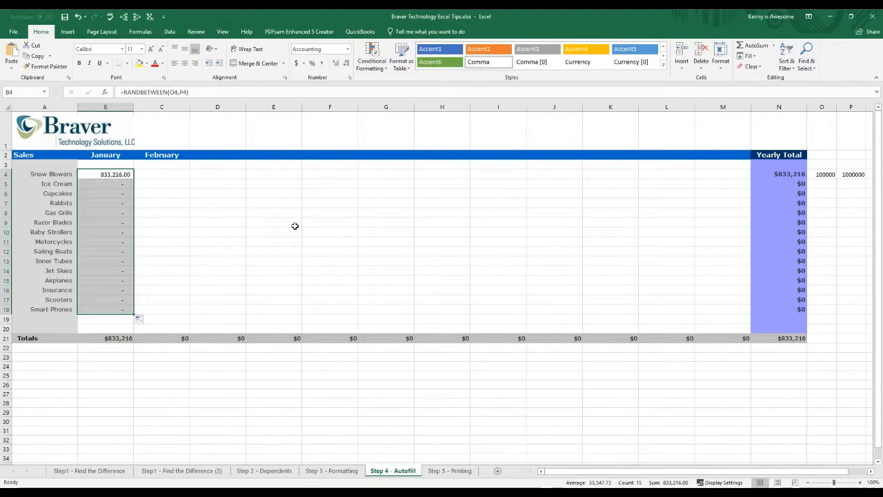
pyautogui.click(120, 203)
pyautogui.click(119, 184)
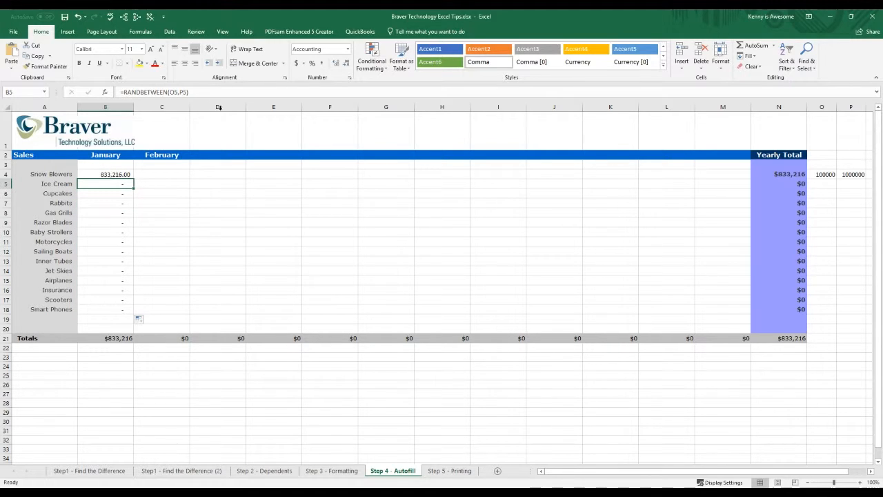
pyautogui.click(77, 18)
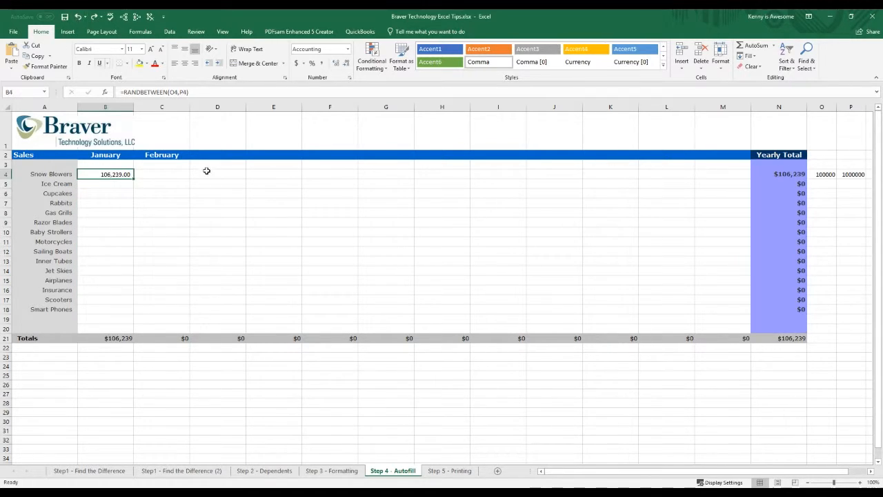
# Step: Fill the limits in O4:P4 down through the Smart Phones row, undoing the first fill and repeating it
pyautogui.moveTo(822, 174); pyautogui.dragTo(859, 174)
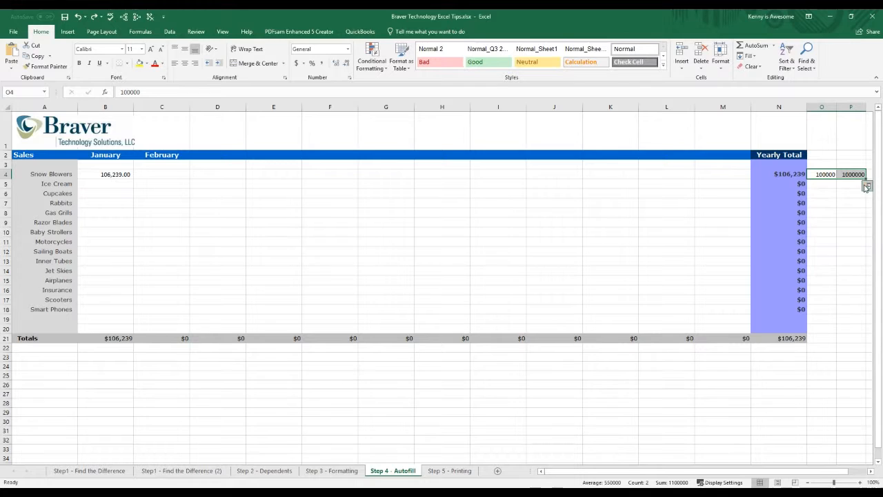
pyautogui.moveTo(866, 180); pyautogui.dragTo(871, 318)
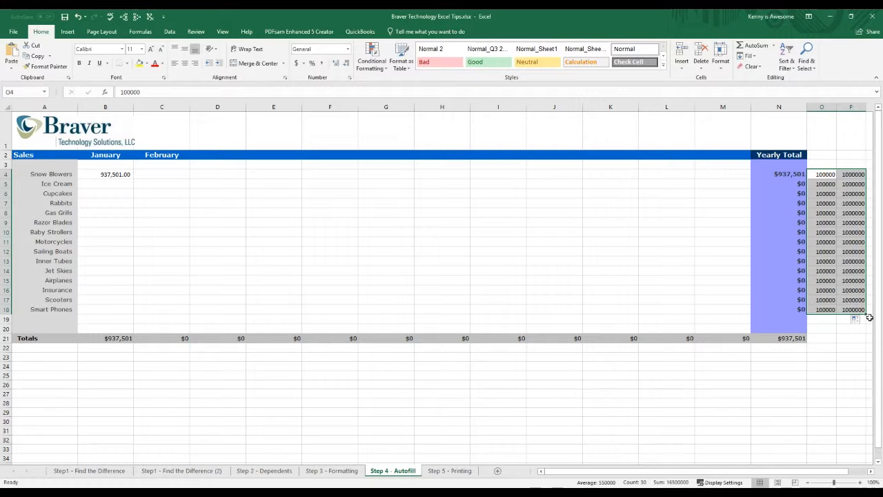
pyautogui.click(78, 16)
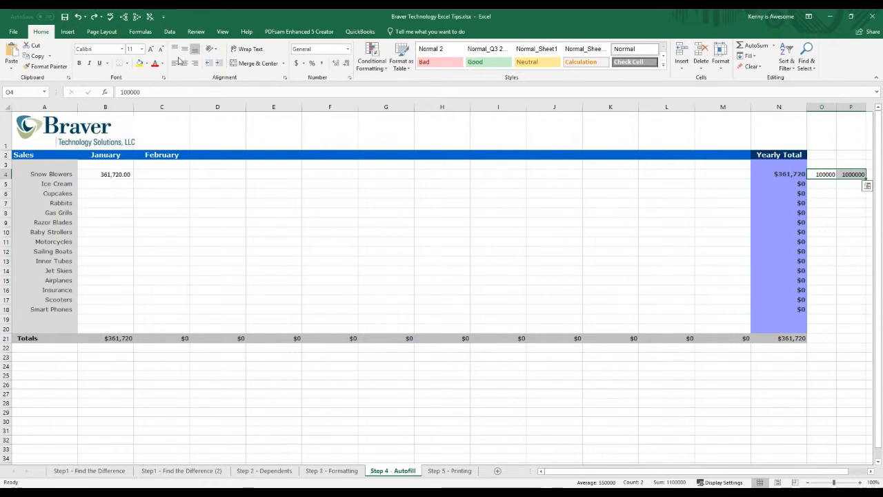
pyautogui.doubleClick(866, 178)
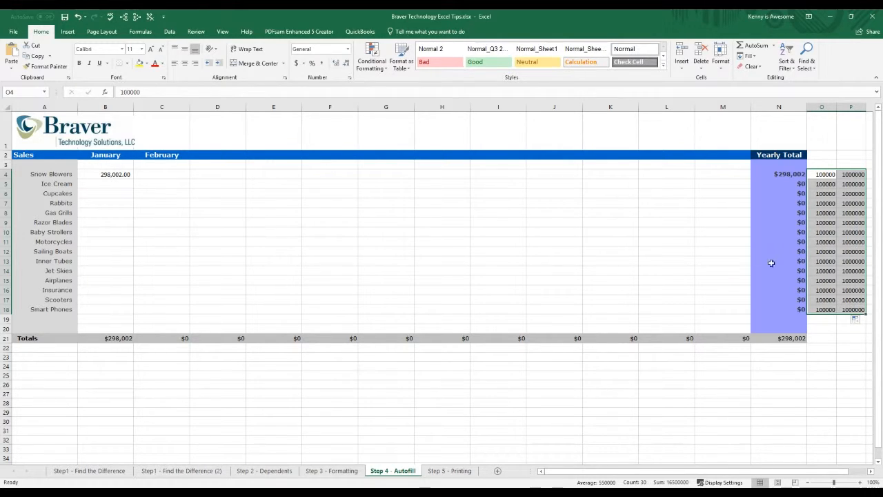
pyautogui.click(621, 231)
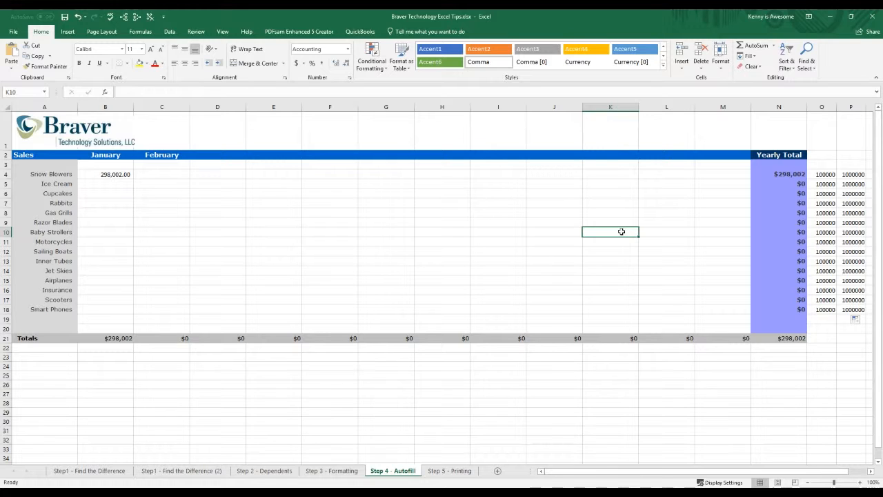
# Step: Fill the random-number formula in B4 down the January column through the Smart Phones row
pyautogui.click(118, 175)
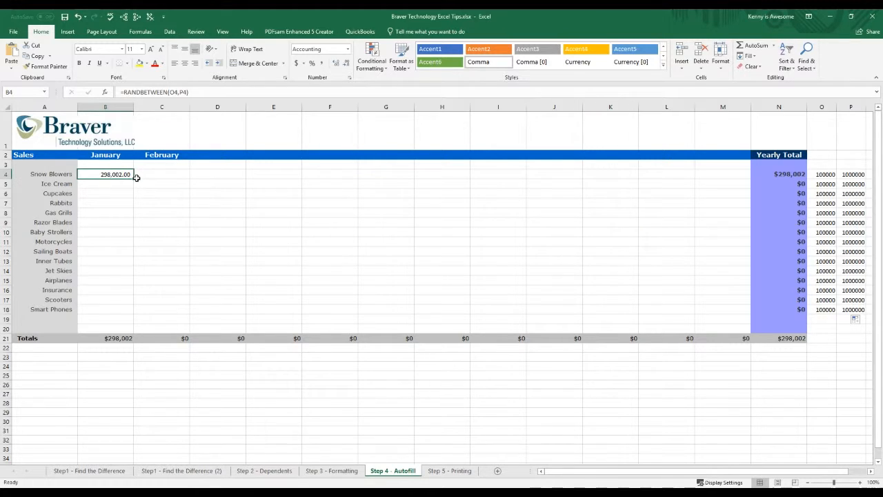
pyautogui.moveTo(135, 178)
pyautogui.mouseDown()
pyautogui.moveTo(123, 309)
pyautogui.moveTo(138, 181)
pyautogui.mouseUp()
pyautogui.doubleClick(138, 181)
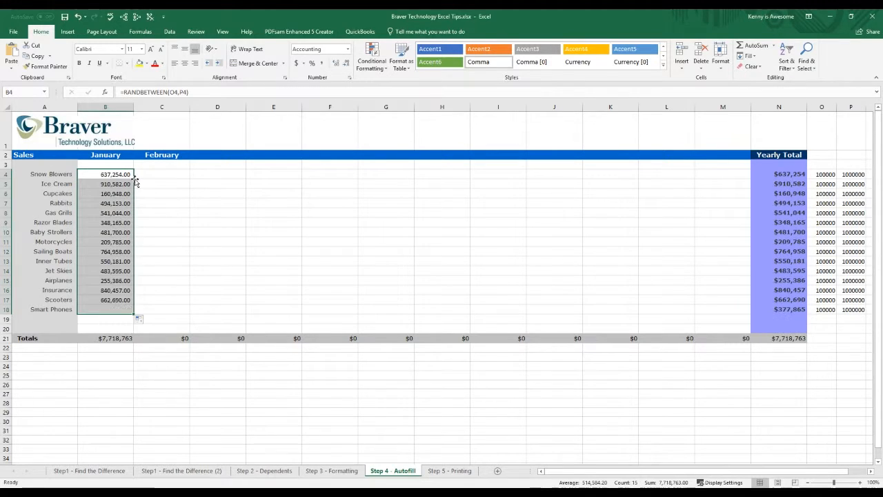
pyautogui.click(193, 242)
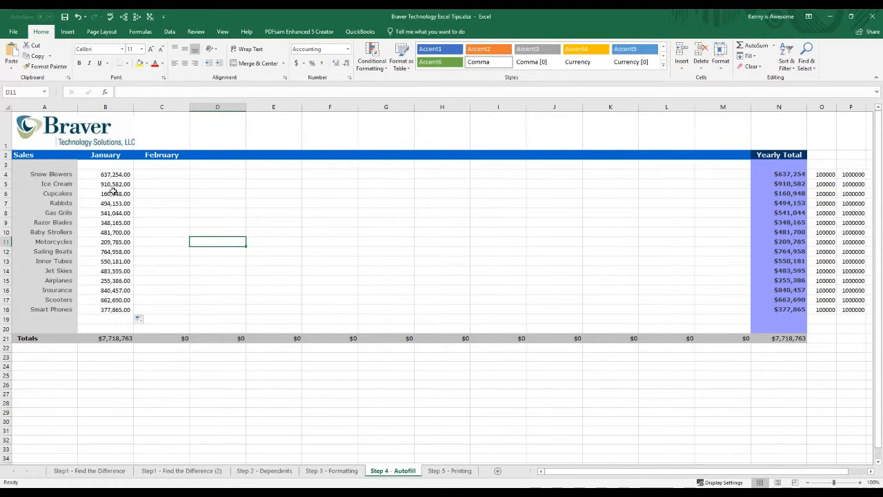
# Step: Fill the January formulas B4:B18 across through column K, and examine the references in the filled cells, including C5 and D5
pyautogui.moveTo(109, 174); pyautogui.dragTo(635, 316)
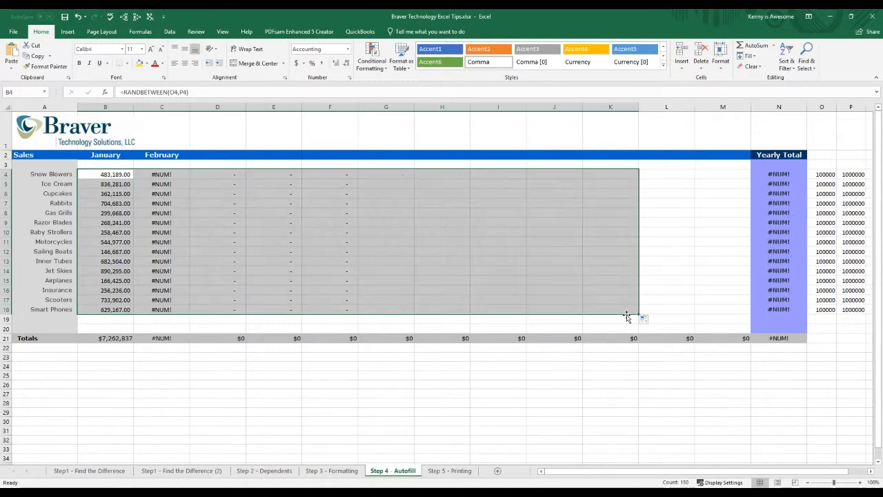
pyautogui.click(319, 232)
pyautogui.click(261, 213)
pyautogui.click(205, 202)
pyautogui.click(168, 185)
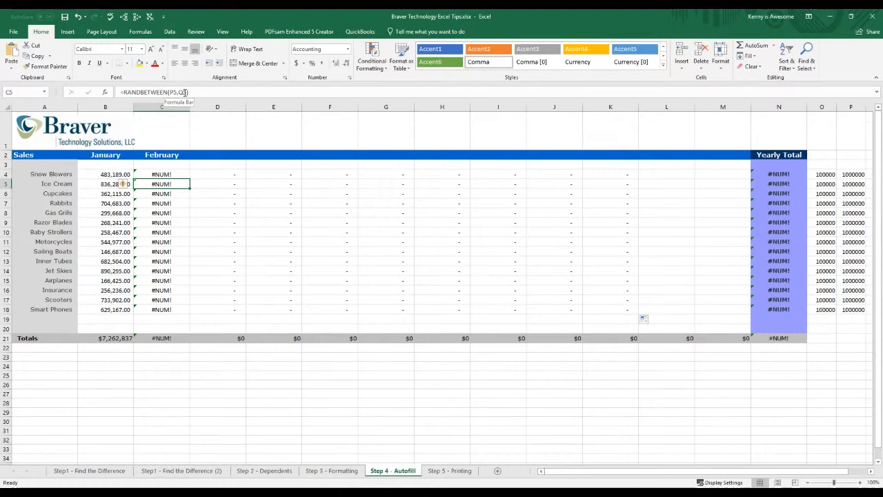
pyautogui.click(204, 183)
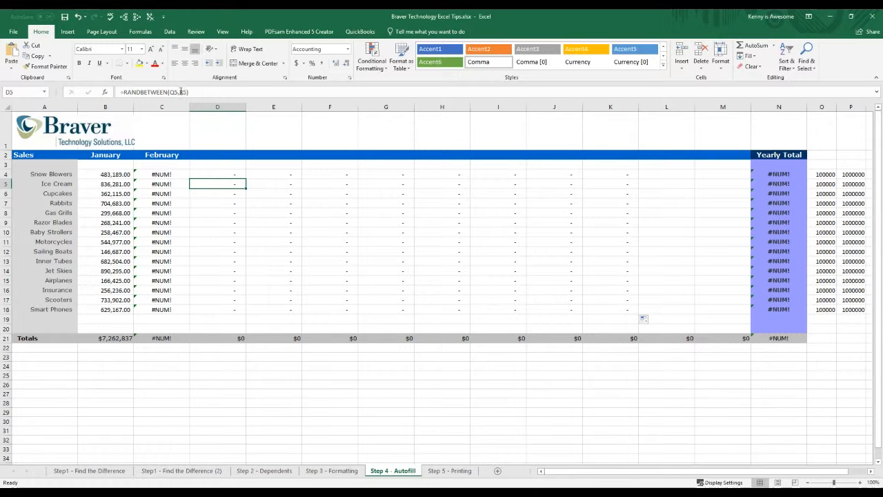
# Step: Compare the Snow Blowers formulas in B4 and C4, and undo both the fill across and the fill down January
pyautogui.click(120, 174)
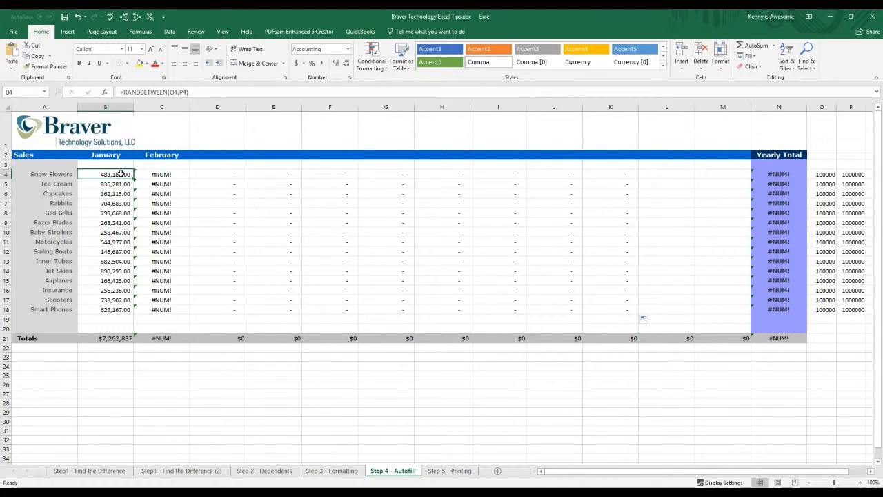
pyautogui.click(162, 175)
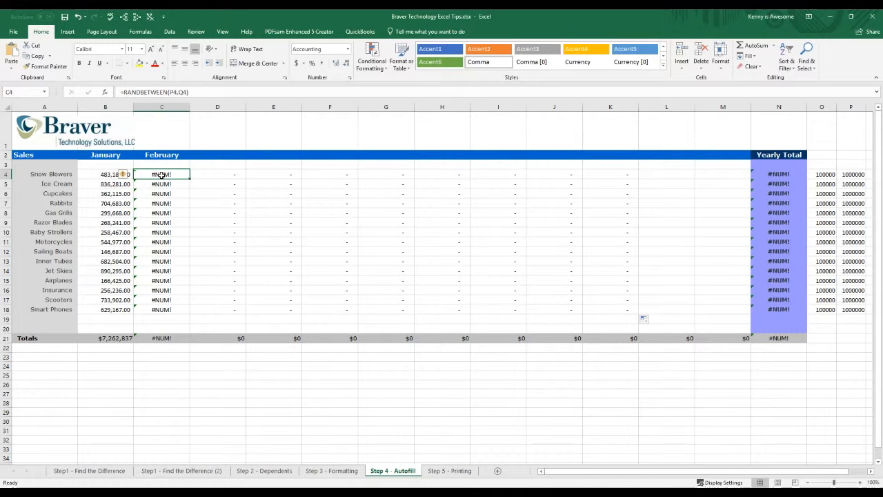
pyautogui.click(109, 174)
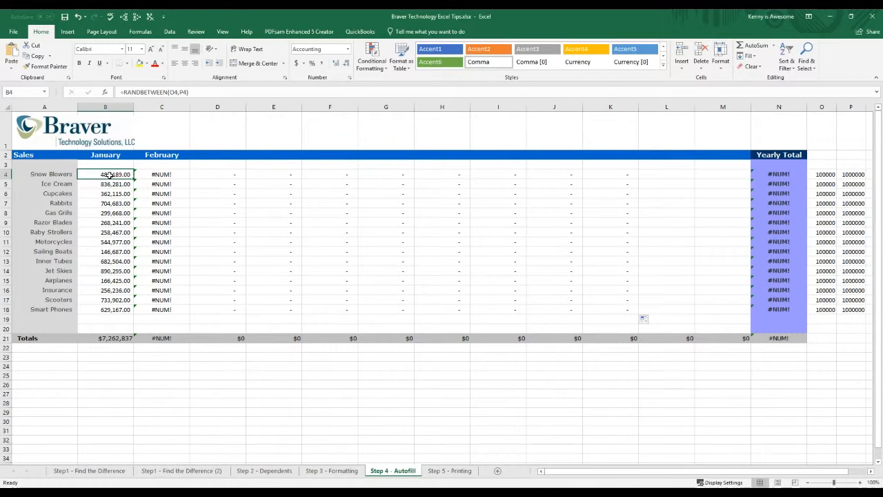
pyautogui.click(79, 17)
pyautogui.click(79, 17)
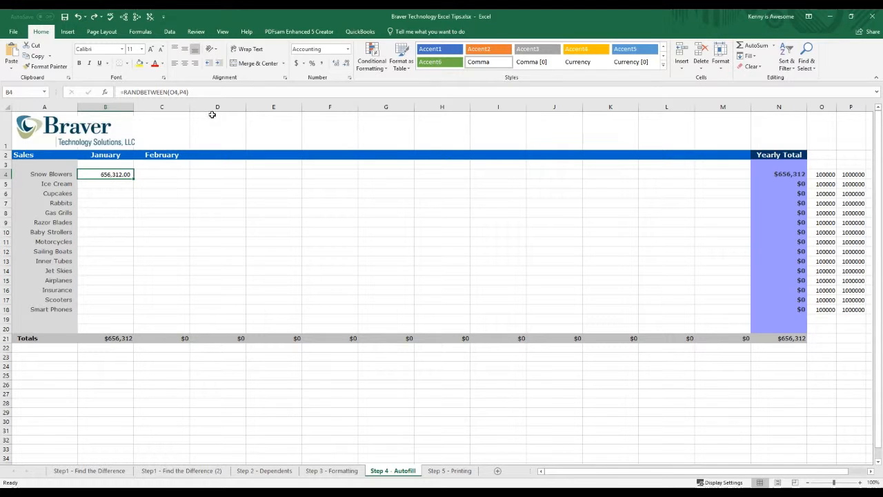
# Step: Lock the column references in the January Snow Blowers formula as =RANDBETWEEN($O4,$P4), and reselect B4
pyautogui.click(173, 91)
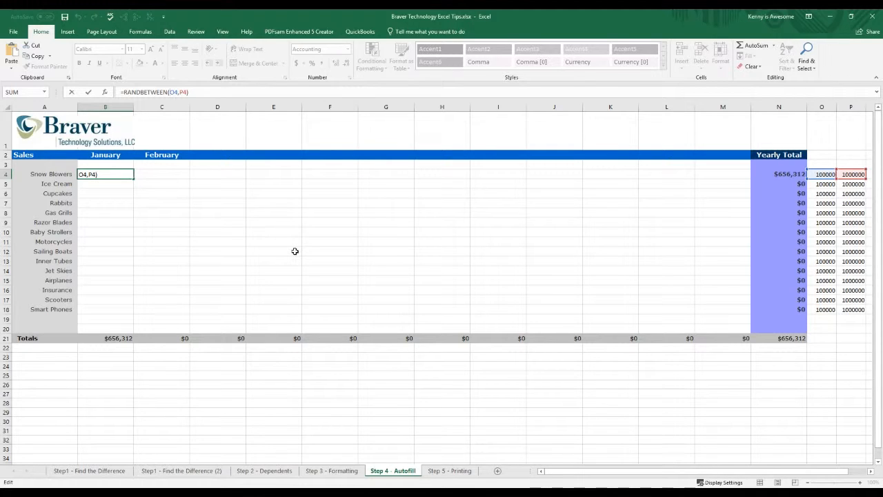
pyautogui.write('$O4,')
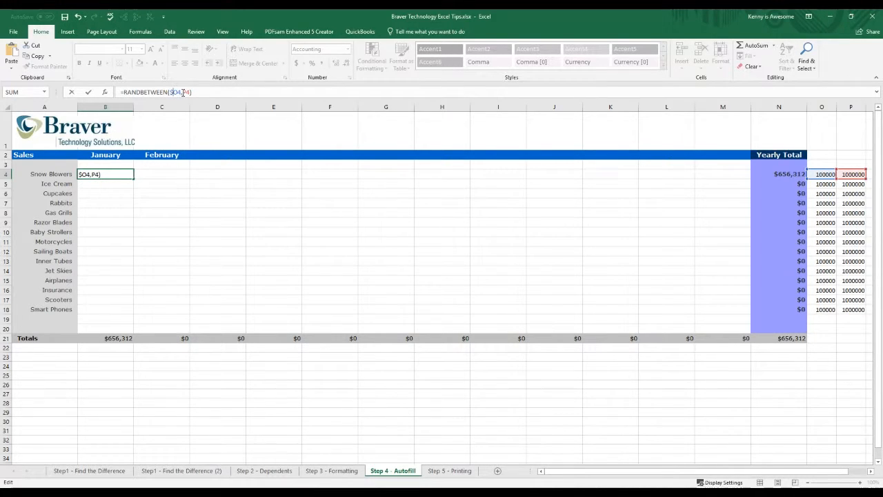
pyautogui.write('$')
pyautogui.press('Return')
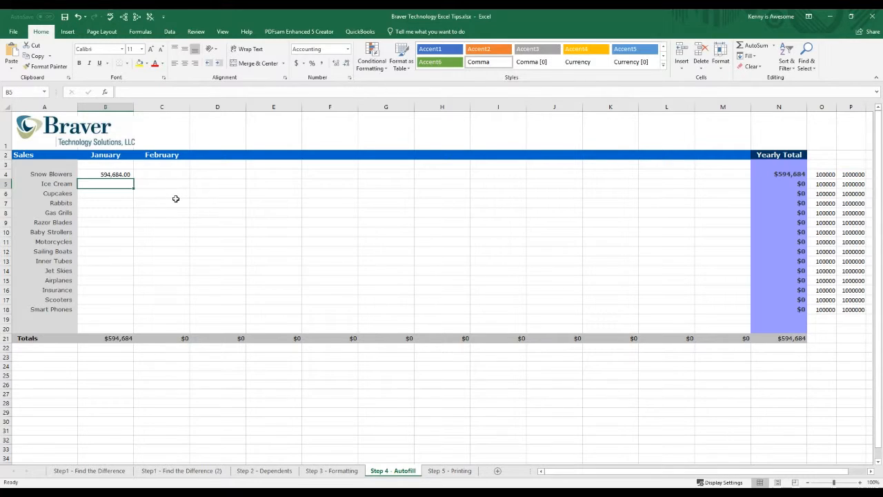
pyautogui.click(126, 176)
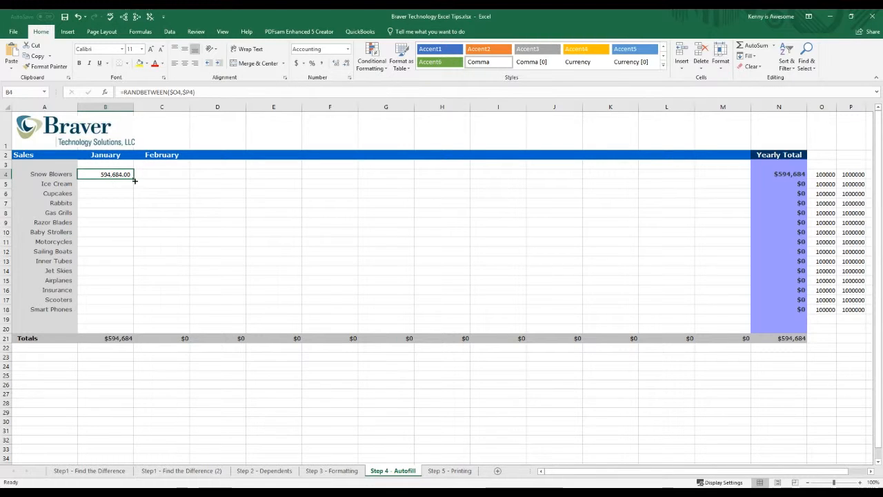
# Step: Fill the column-locked Snow Blowers formula in B4 down January through Smart Phones and across through column M
pyautogui.doubleClick(136, 180)
pyautogui.click(115, 184)
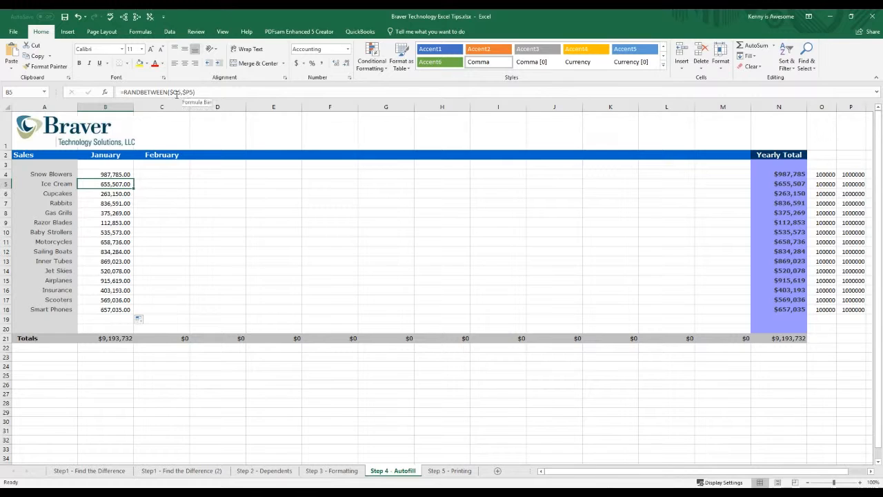
pyautogui.click(112, 204)
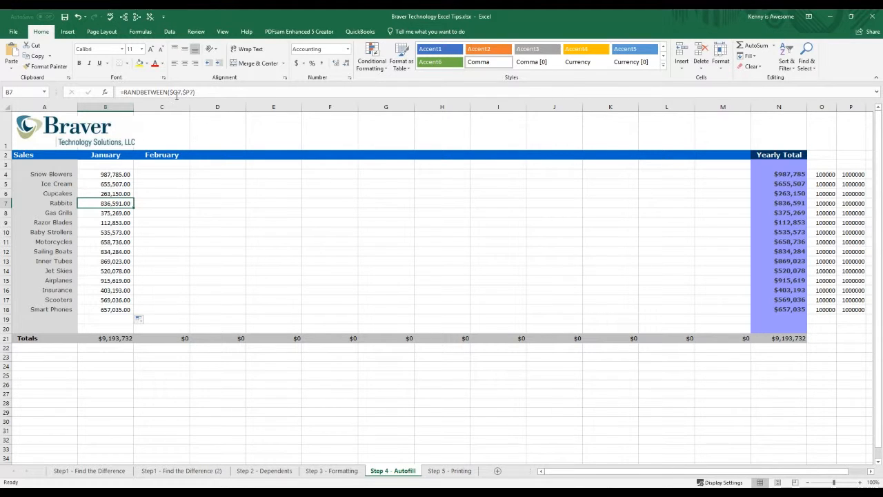
pyautogui.moveTo(119, 177); pyautogui.dragTo(730, 299)
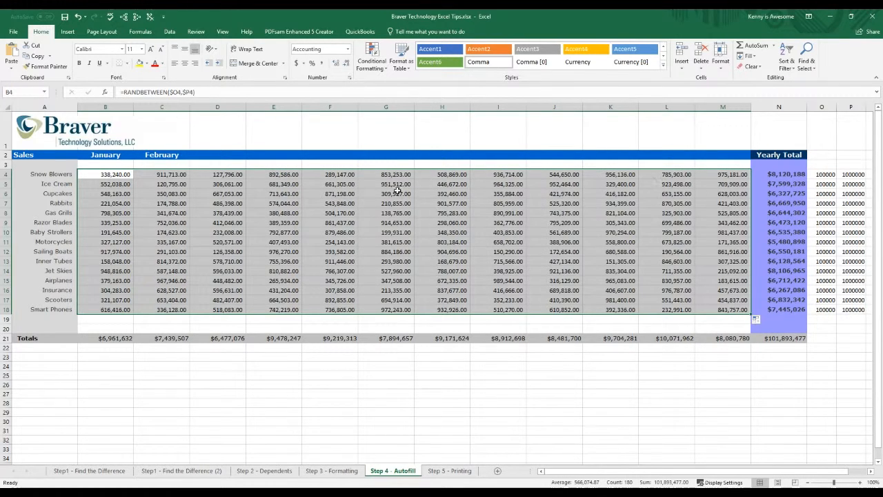
# Step: Examine the column-locked references in filled cells across the sales table, including F7, E6, D10, C6 and J8
pyautogui.click(398, 191)
pyautogui.click(337, 200)
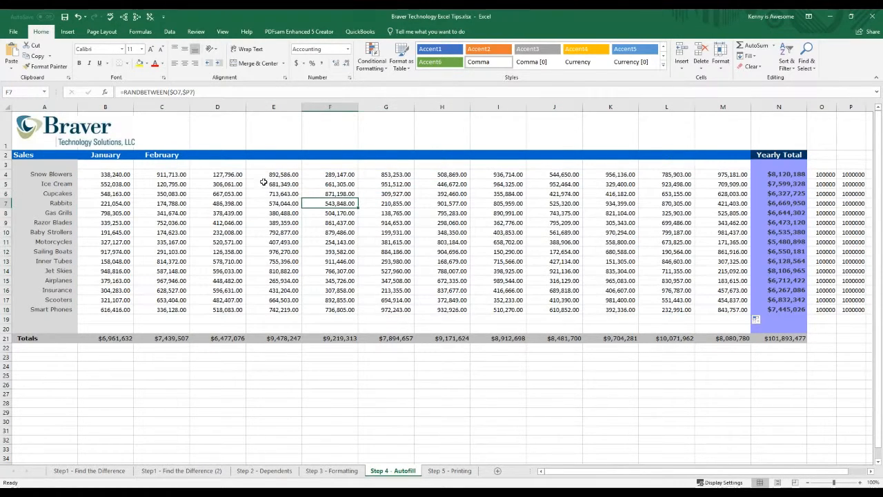
pyautogui.click(224, 182)
pyautogui.click(283, 193)
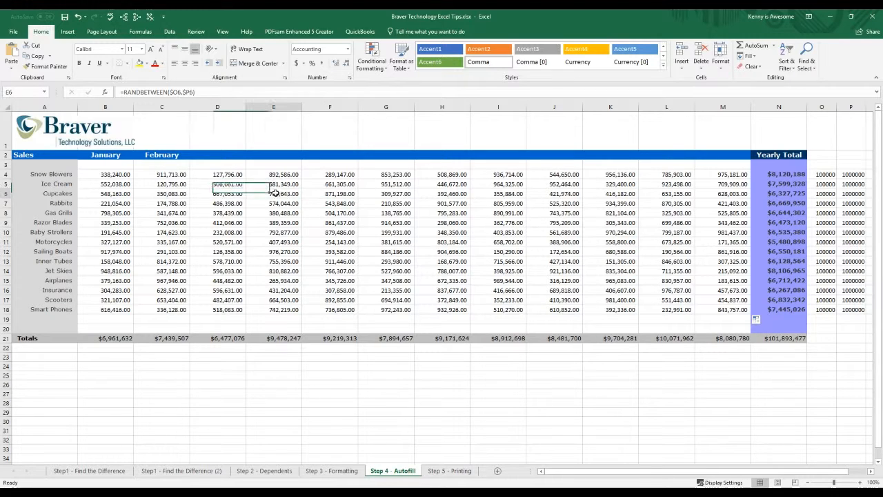
pyautogui.click(339, 187)
pyautogui.click(395, 195)
pyautogui.click(462, 214)
pyautogui.click(443, 240)
pyautogui.click(395, 243)
pyautogui.click(268, 246)
pyautogui.click(219, 233)
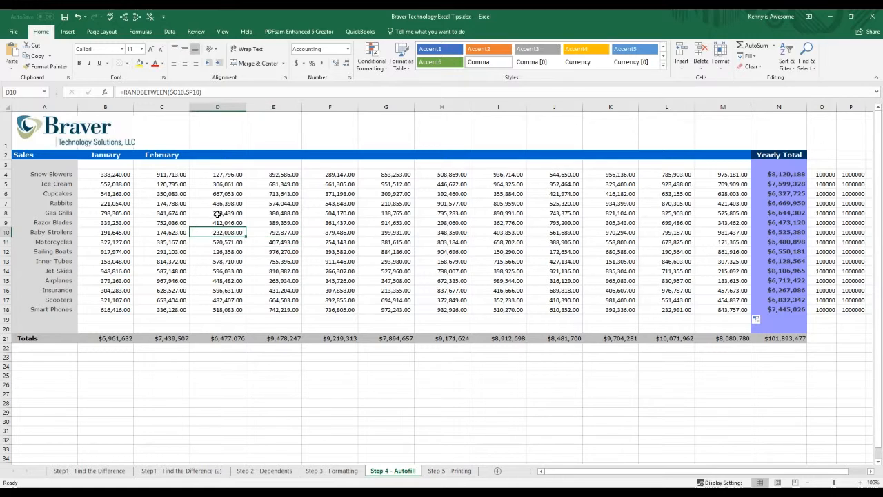
pyautogui.click(176, 214)
pyautogui.click(172, 204)
pyautogui.click(173, 193)
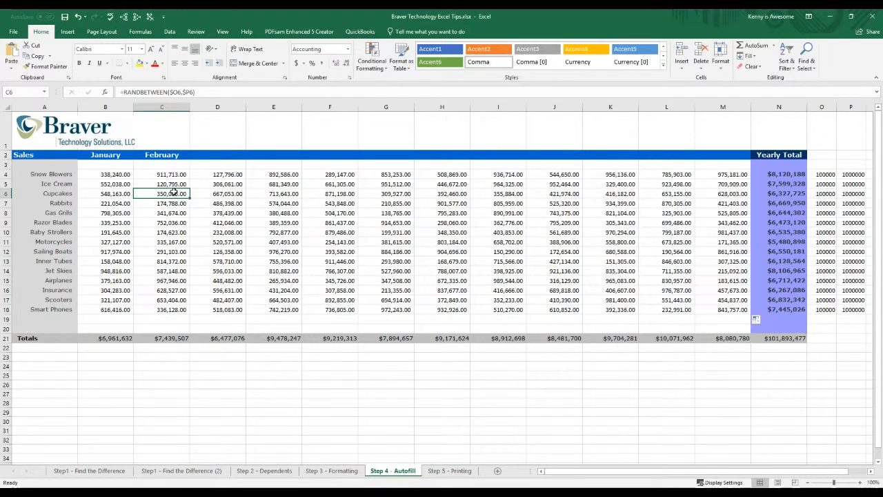
pyautogui.click(423, 203)
pyautogui.click(546, 214)
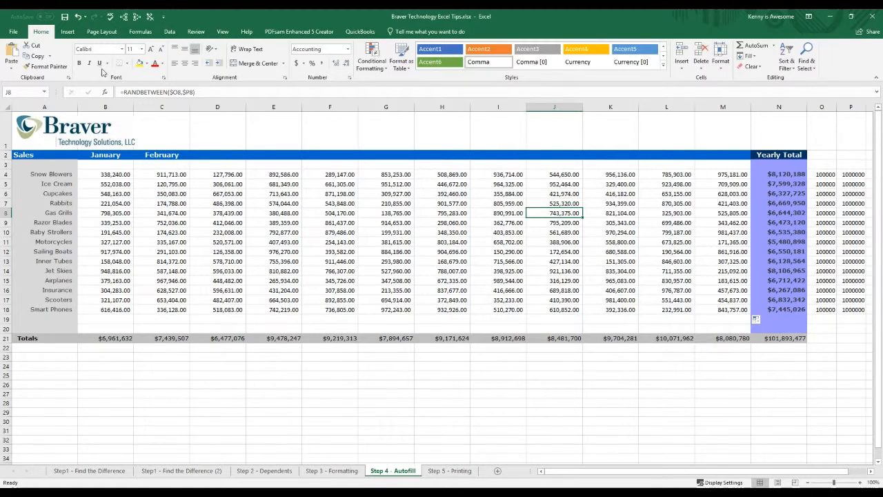
# Step: Undo the fill across and the fill down January, and clear the random-number limits in O5:P18
pyautogui.click(78, 18)
pyautogui.click(79, 17)
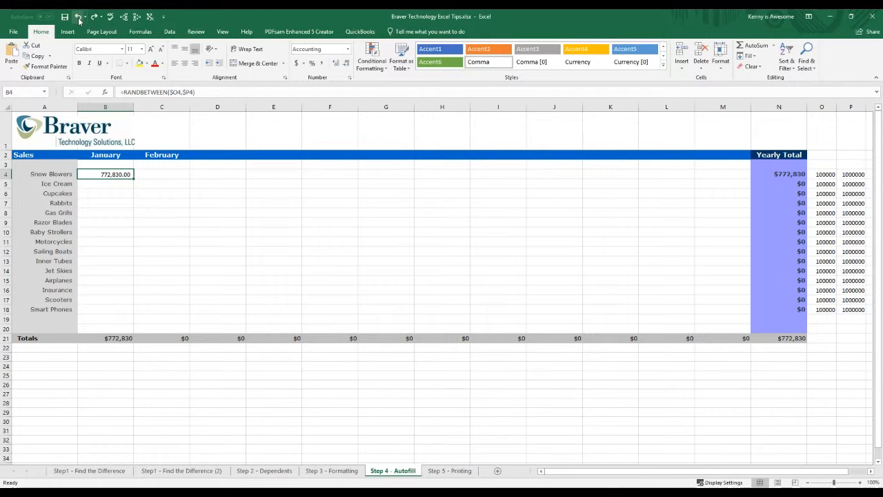
pyautogui.moveTo(826, 184); pyautogui.dragTo(863, 307)
pyautogui.press('Delete')
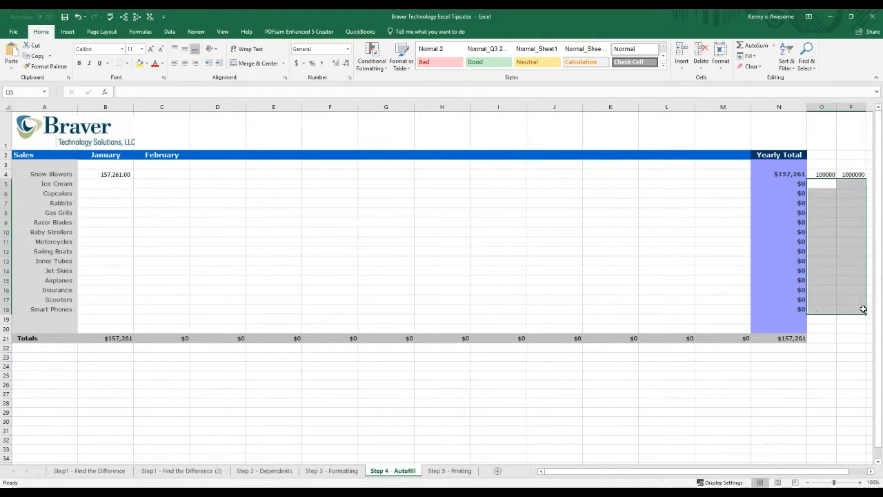
# Step: Lock both rows and columns in the January Snow Blowers formula as =RANDBETWEEN($O$4,$P$4)
pyautogui.click(130, 174)
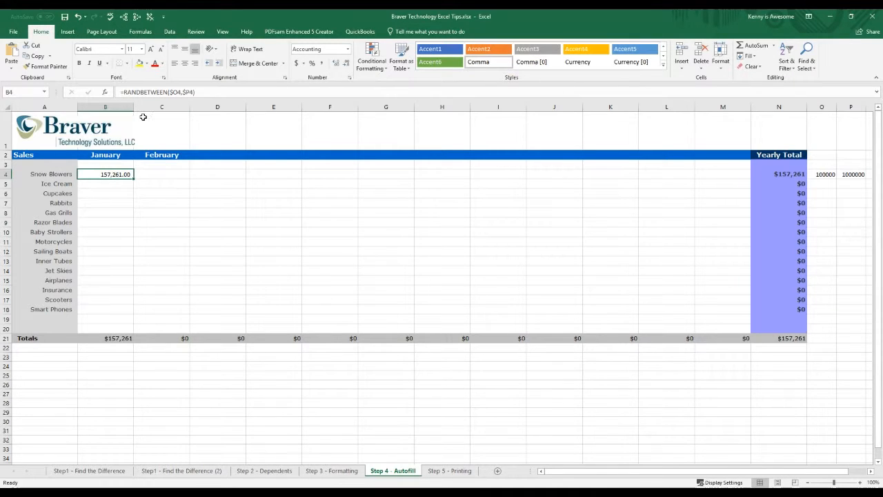
pyautogui.click(179, 92)
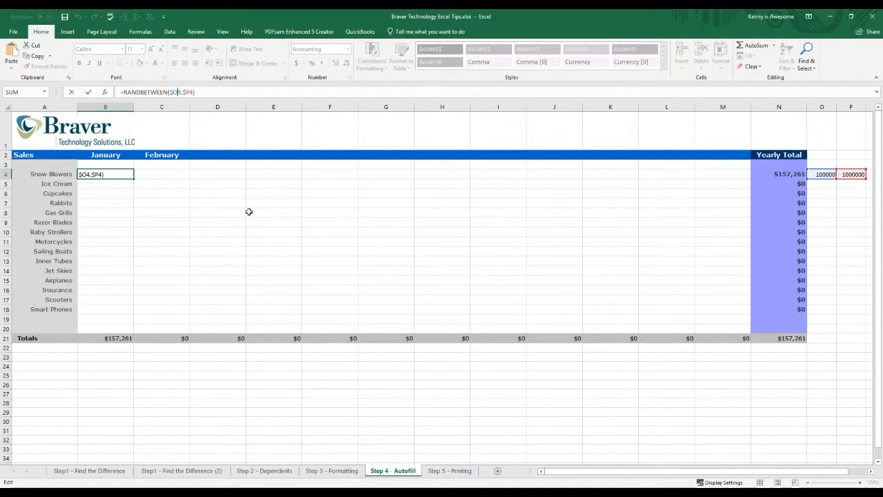
pyautogui.write('$O')
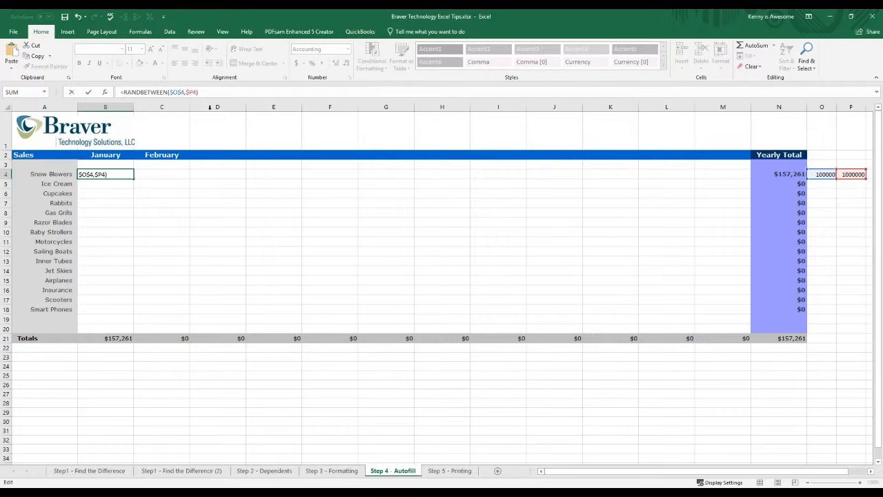
pyautogui.write('$')
pyautogui.press('Return')
# Step: Fill the fully locked formula in B4 down January through Smart Phones and across through column M
pyautogui.click(125, 174)
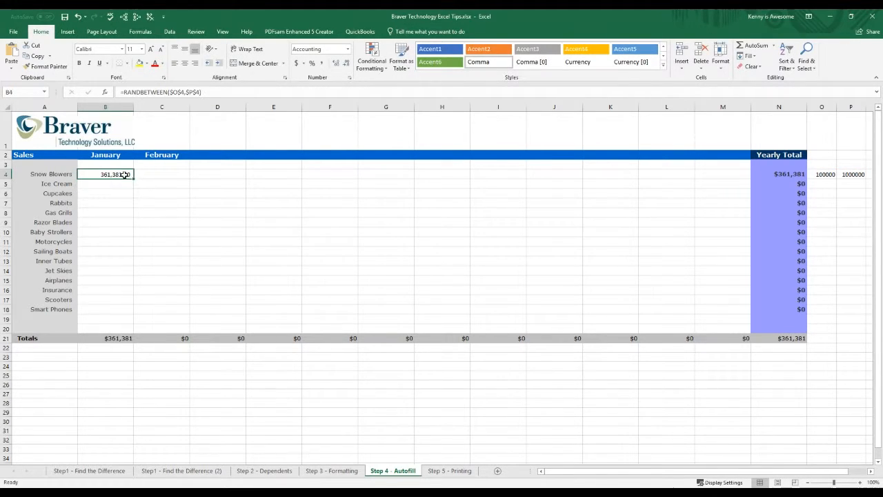
pyautogui.doubleClick(133, 178)
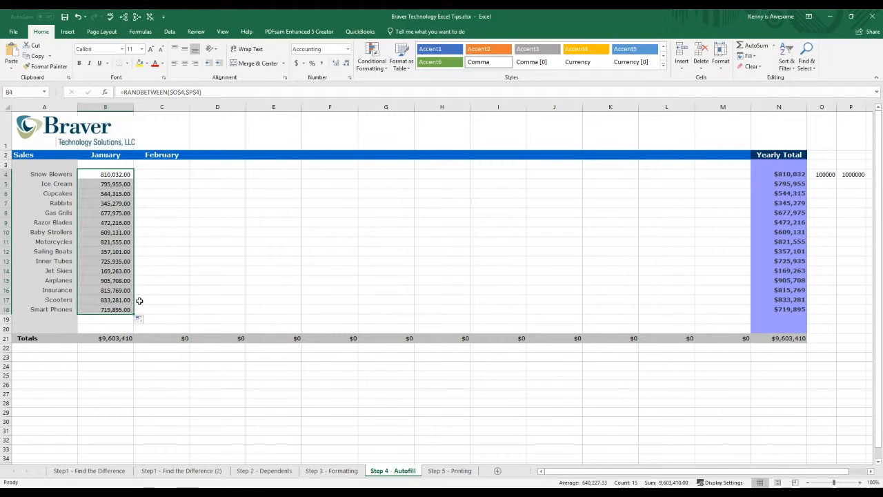
pyautogui.moveTo(137, 314); pyautogui.dragTo(727, 303)
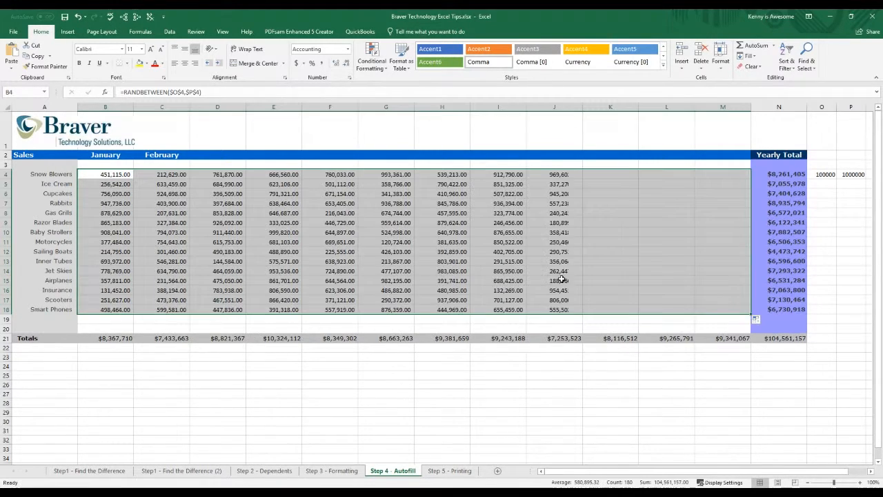
# Step: Examine the fully locked references in filled cells across the sales table, including D12, I12, C12, C9, F8 and F13
pyautogui.click(281, 206)
pyautogui.click(240, 215)
pyautogui.click(211, 238)
pyautogui.click(355, 231)
pyautogui.click(498, 229)
pyautogui.click(300, 211)
pyautogui.click(192, 202)
pyautogui.click(161, 213)
pyautogui.click(214, 241)
pyautogui.click(212, 252)
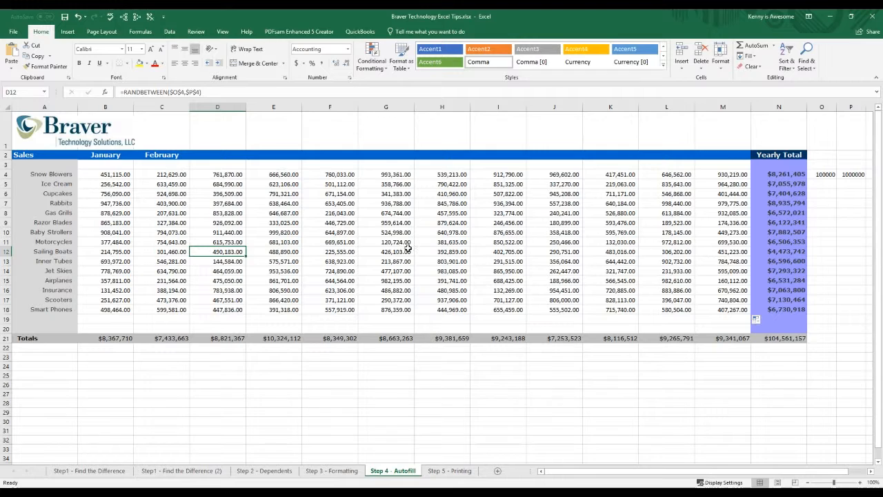
pyautogui.click(406, 248)
pyautogui.click(513, 250)
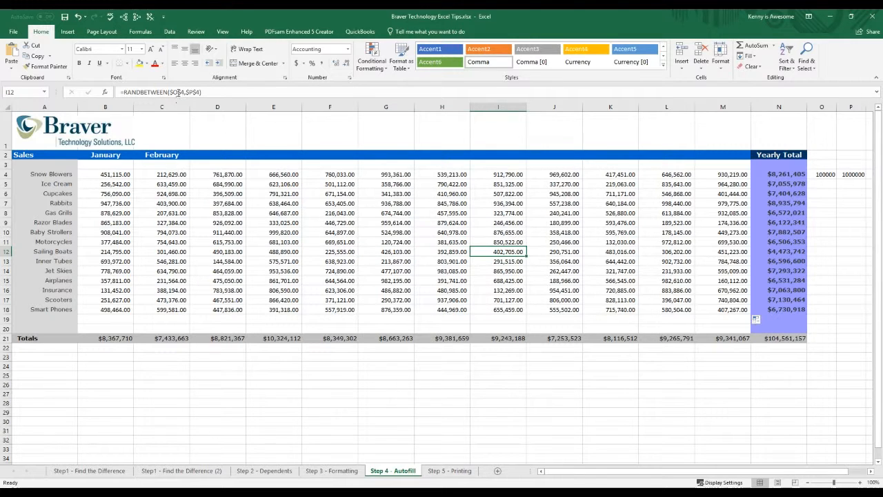
pyautogui.click(609, 261)
pyautogui.click(523, 254)
pyautogui.click(442, 225)
pyautogui.click(571, 239)
pyautogui.click(669, 237)
pyautogui.click(534, 234)
pyautogui.click(340, 251)
pyautogui.click(183, 250)
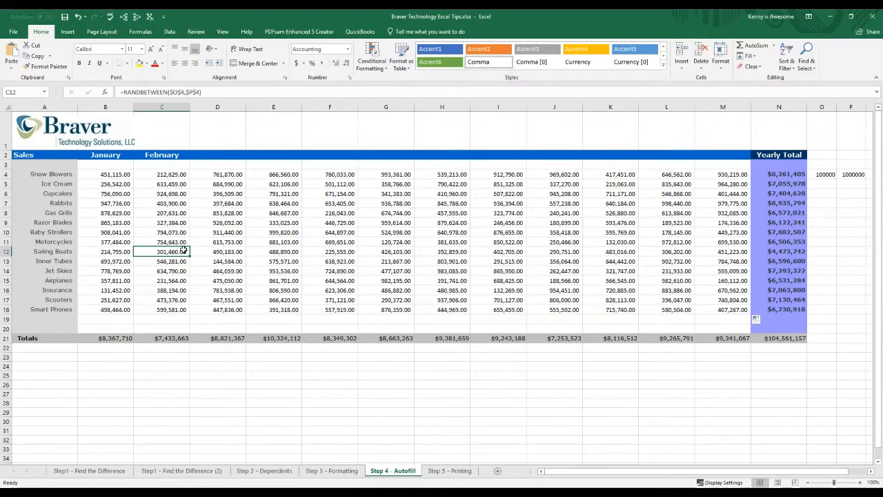
pyautogui.click(164, 222)
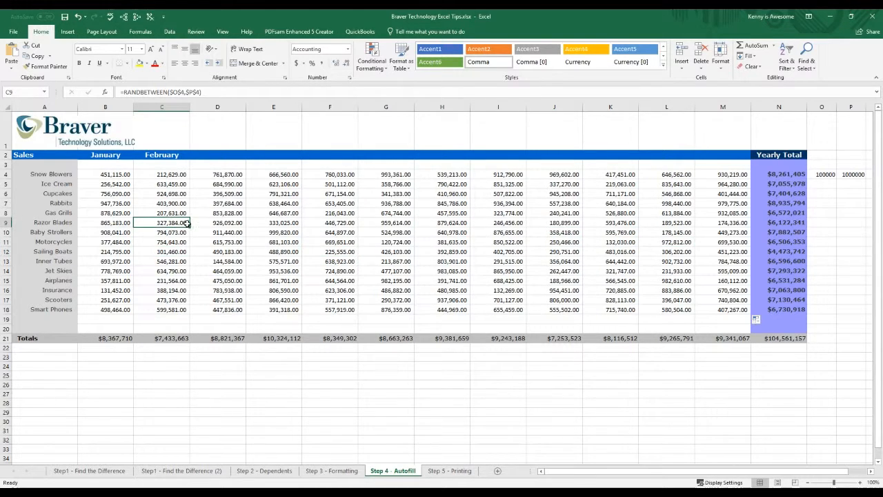
pyautogui.click(311, 213)
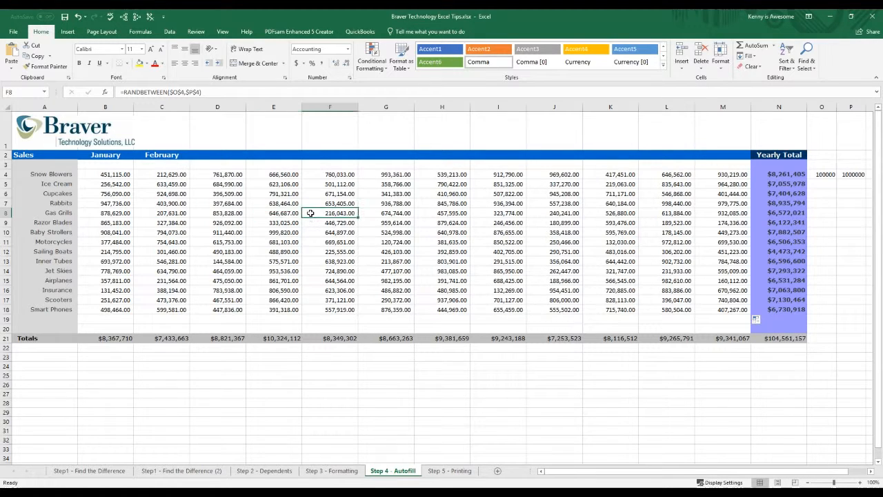
pyautogui.click(345, 260)
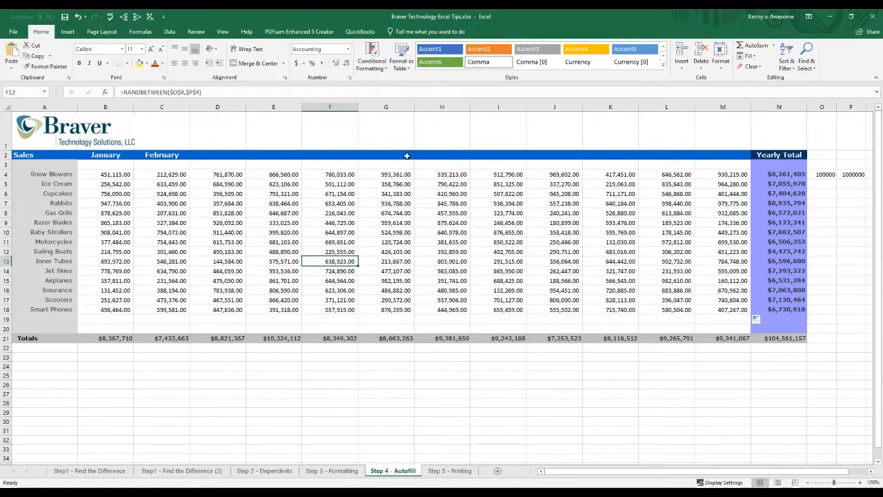
# Step: Enter 1 in B24 and 2 in C24, and extend the number series across through G24
pyautogui.moveTo(115, 155); pyautogui.dragTo(162, 155)
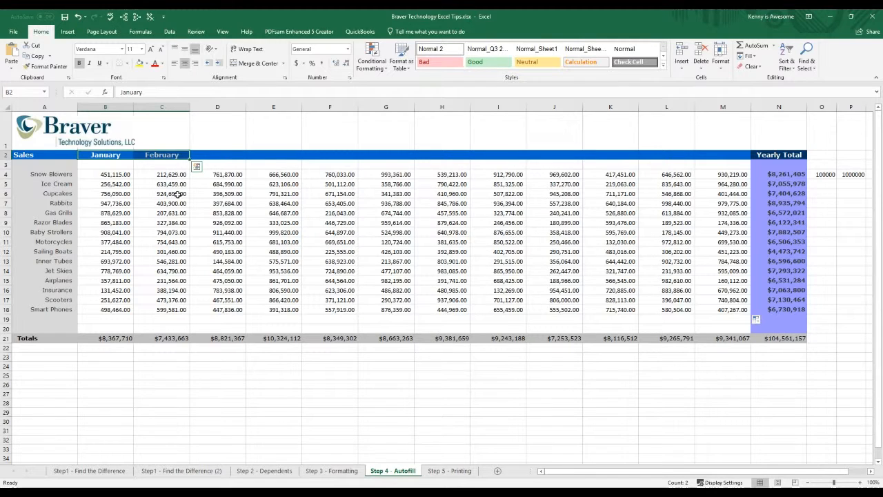
pyautogui.click(106, 369)
pyautogui.write('1')
pyautogui.press('Tab')
pyautogui.write('2')
pyautogui.click(215, 380)
pyautogui.moveTo(93, 366); pyautogui.dragTo(414, 371)
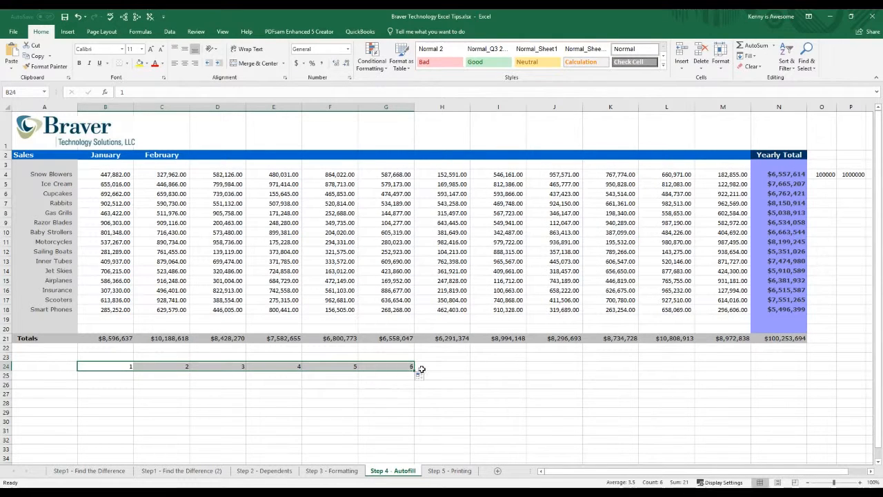
pyautogui.click(376, 383)
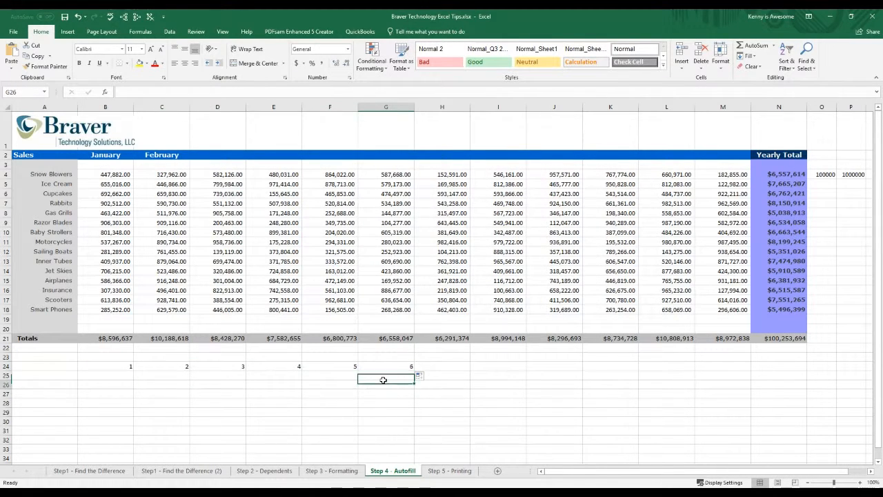
# Step: Undo the number series fill in row 24 and its two starting entries
pyautogui.click(78, 16)
pyautogui.click(78, 16)
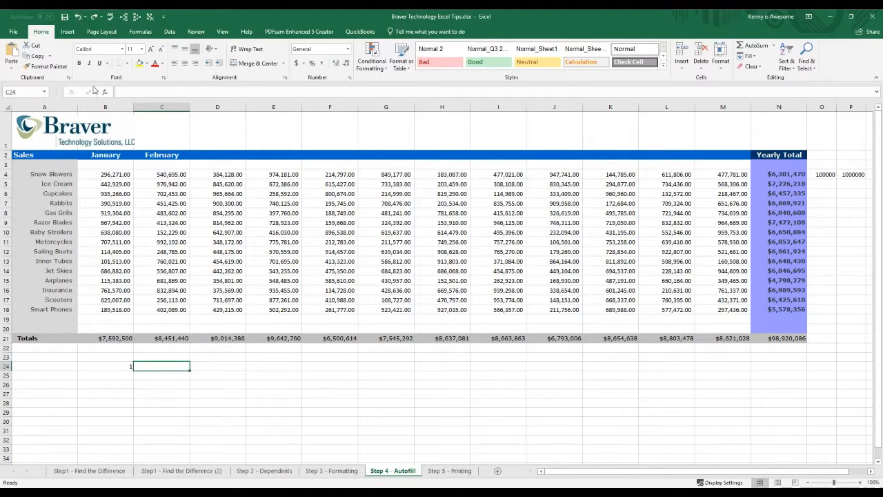
pyautogui.click(78, 16)
# Step: Extend the January and February headings in row 2 across through December in column M, and undo and redo the fill
pyautogui.moveTo(114, 154); pyautogui.dragTo(728, 156)
pyautogui.click(666, 184)
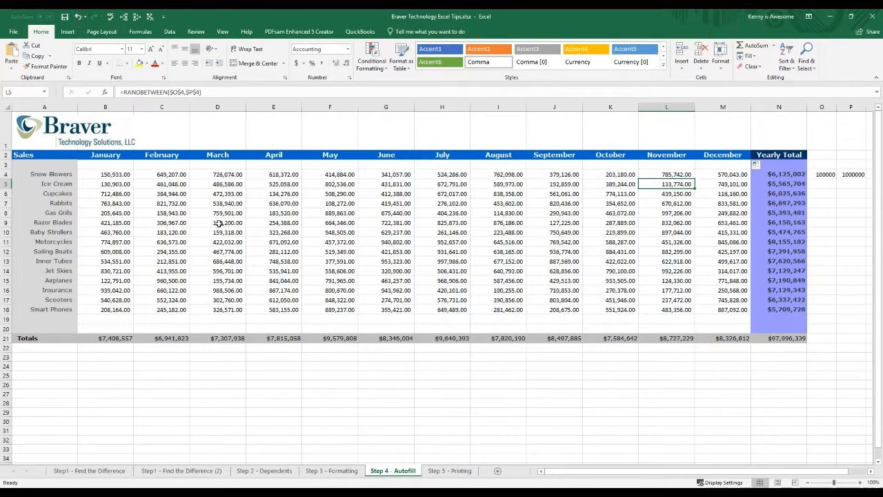
pyautogui.click(77, 21)
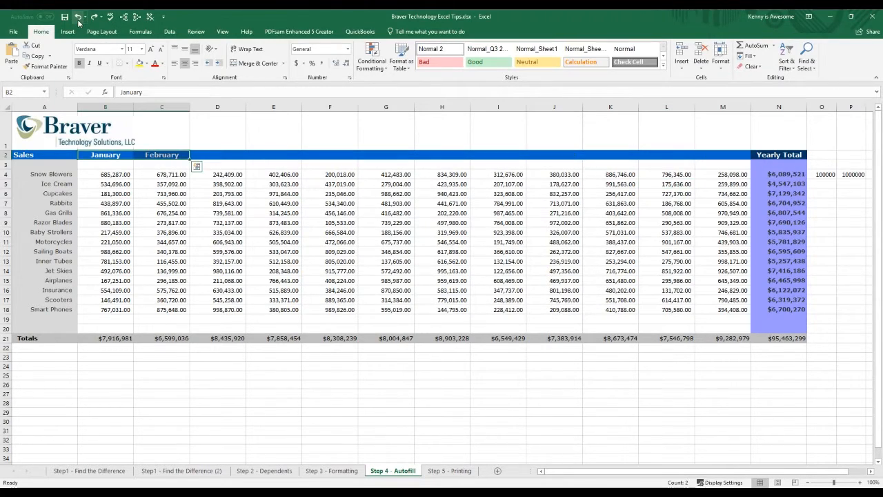
pyautogui.click(94, 19)
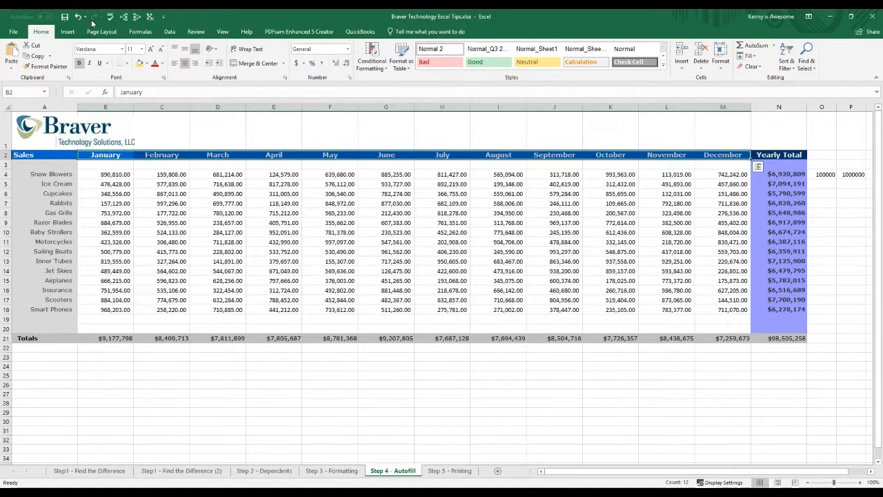
# Step: Copy the random sales figures in B4:M18 and paste them as values only, starting at B24
pyautogui.click(241, 220)
pyautogui.click(141, 193)
pyautogui.click(110, 175)
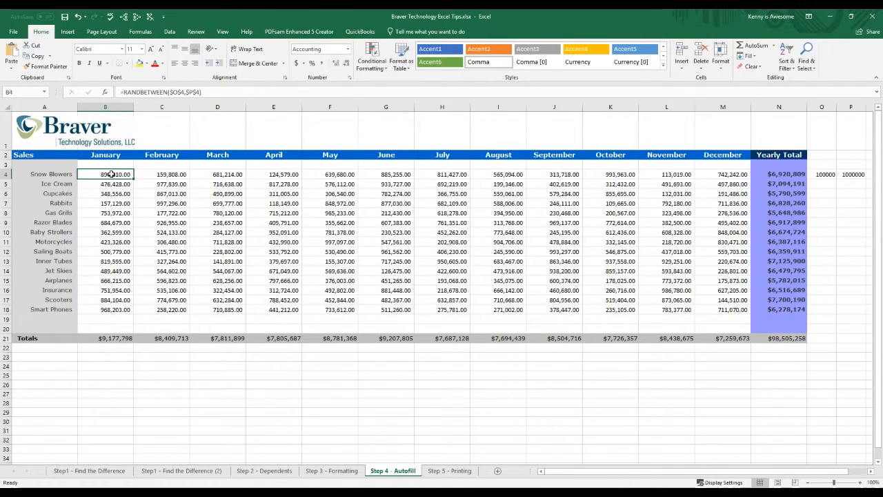
pyautogui.moveTo(110, 175); pyautogui.dragTo(721, 309)
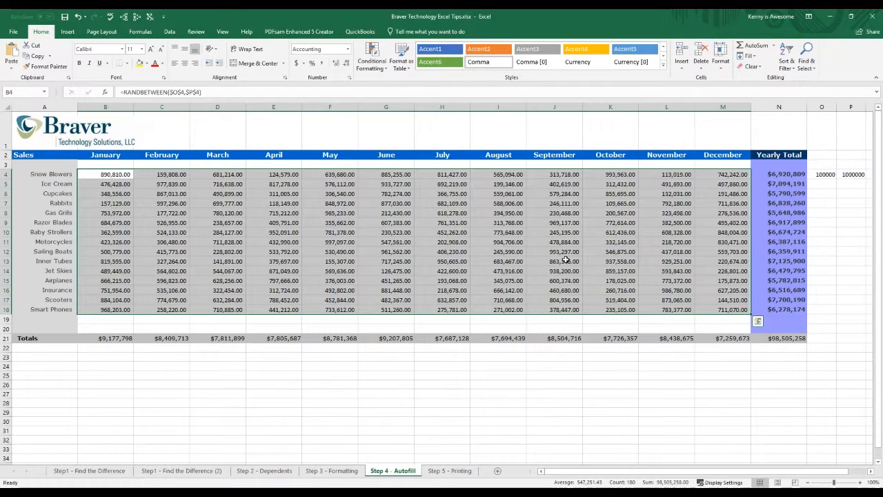
pyautogui.rightClick(111, 174)
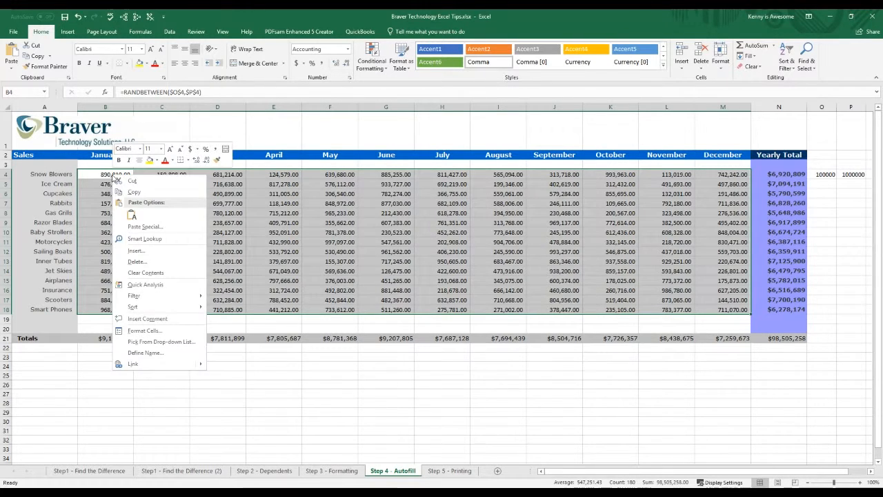
pyautogui.click(135, 214)
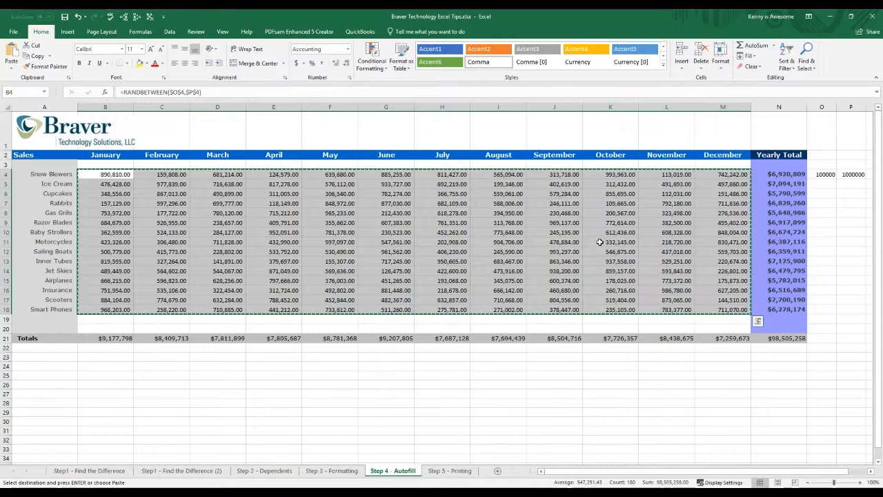
pyautogui.click(107, 367)
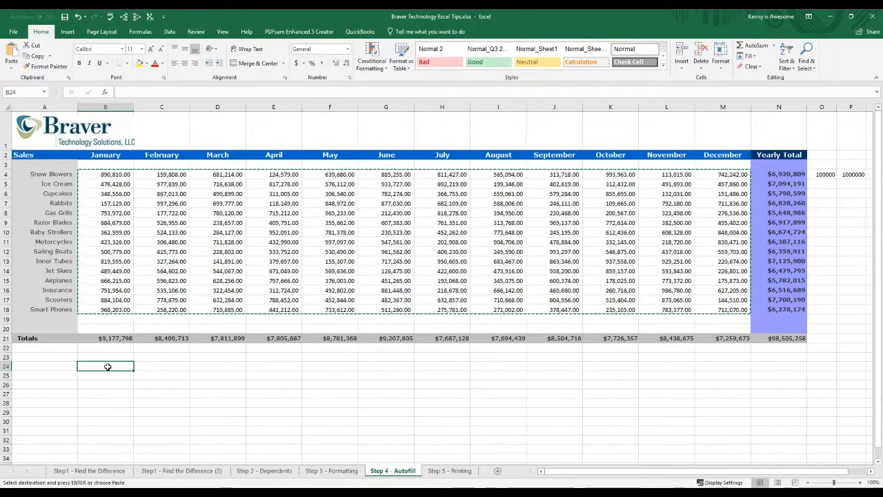
pyautogui.rightClick(109, 369)
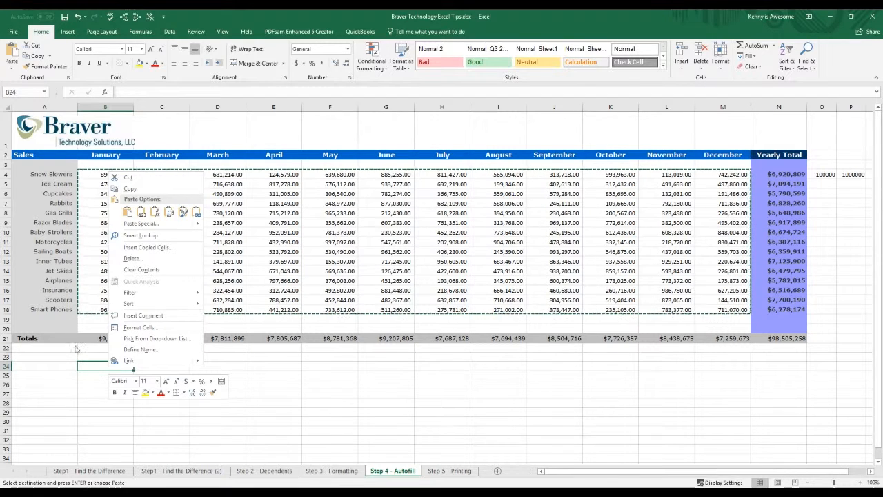
pyautogui.click(142, 212)
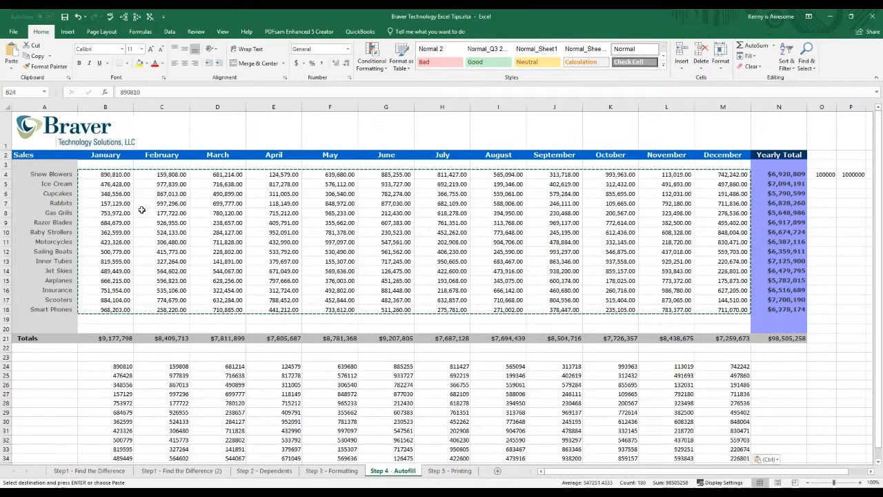
# Step: Check several of the pasted values and cut the whole block B24:M38
pyautogui.click(124, 376)
pyautogui.click(121, 395)
pyautogui.click(217, 413)
pyautogui.click(286, 414)
pyautogui.click(276, 394)
pyautogui.scroll(-2, 269, 394)
pyautogui.moveTo(118, 278); pyautogui.dragTo(719, 412)
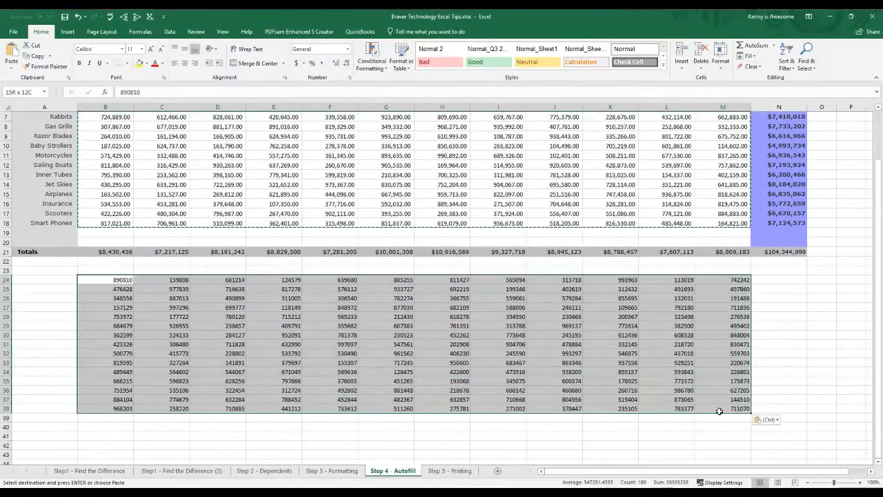
pyautogui.rightClick(295, 280)
pyautogui.click(324, 297)
# Step: Try pasting the cut values over the sales table from B4, and undo the paste
pyautogui.scroll(2, 336, 326)
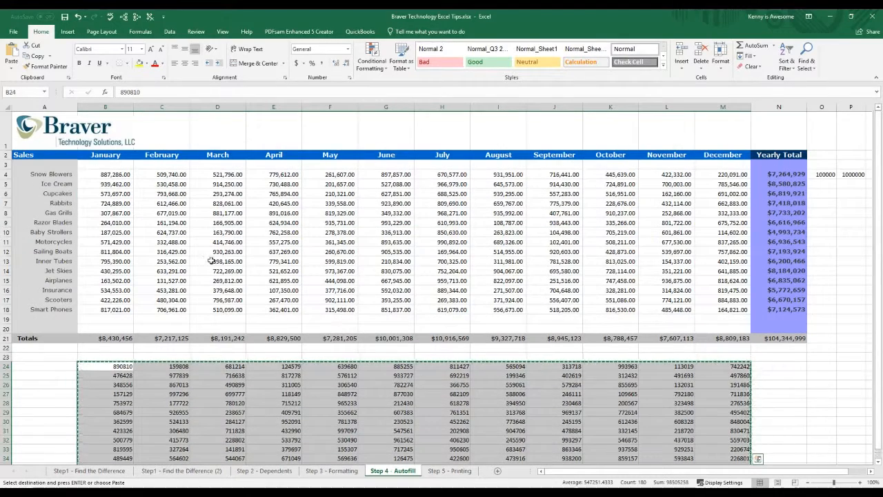
pyautogui.rightClick(107, 175)
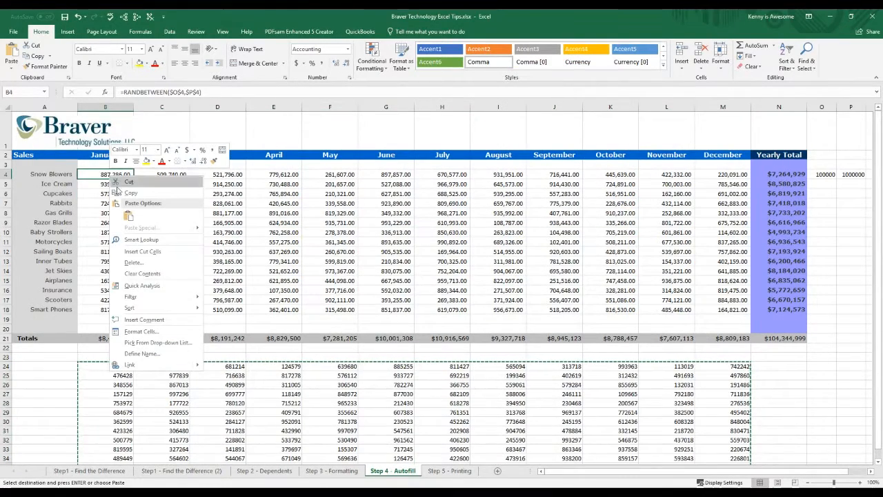
pyautogui.click(129, 216)
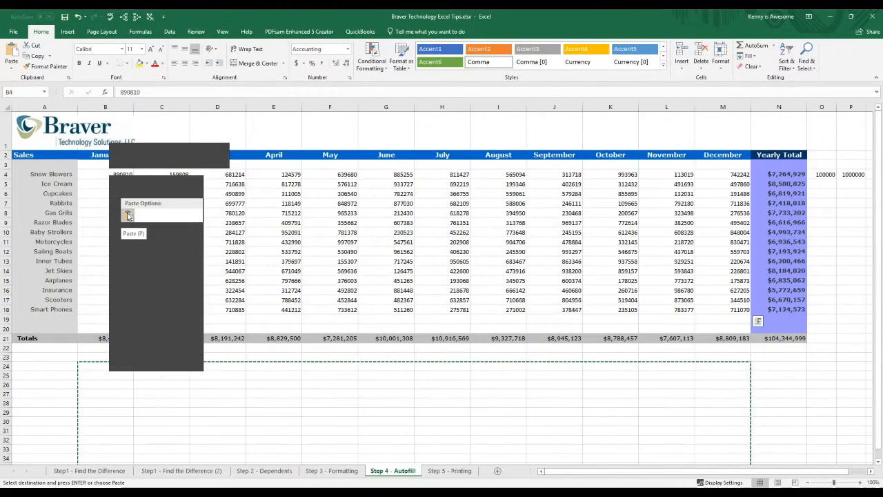
pyautogui.hotkey('ctrl', 'z')
# Step: Paste the cut block of values over the RANDBETWEEN formulas in the sales table, starting at B4
pyautogui.rightClick(114, 178)
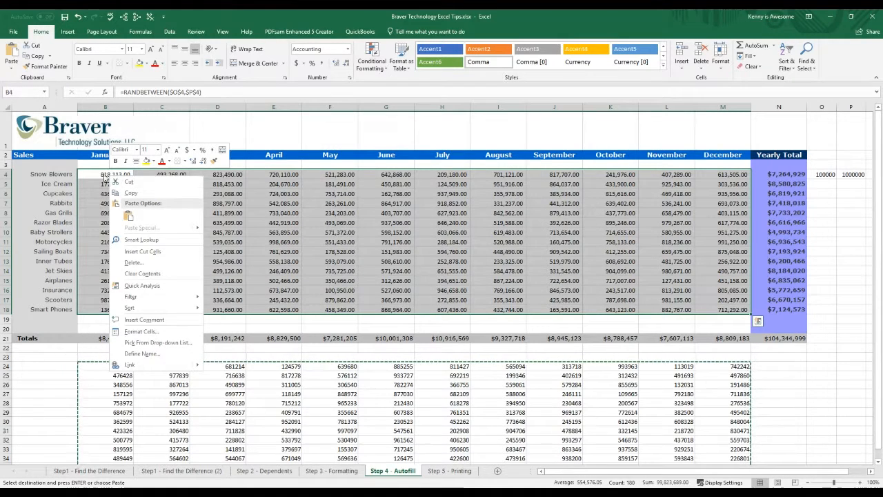
pyautogui.rightClick(105, 177)
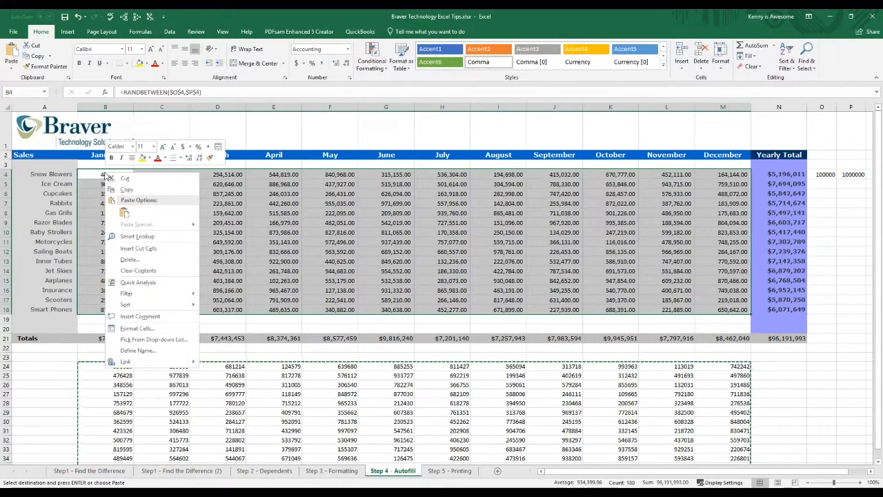
pyautogui.click(124, 212)
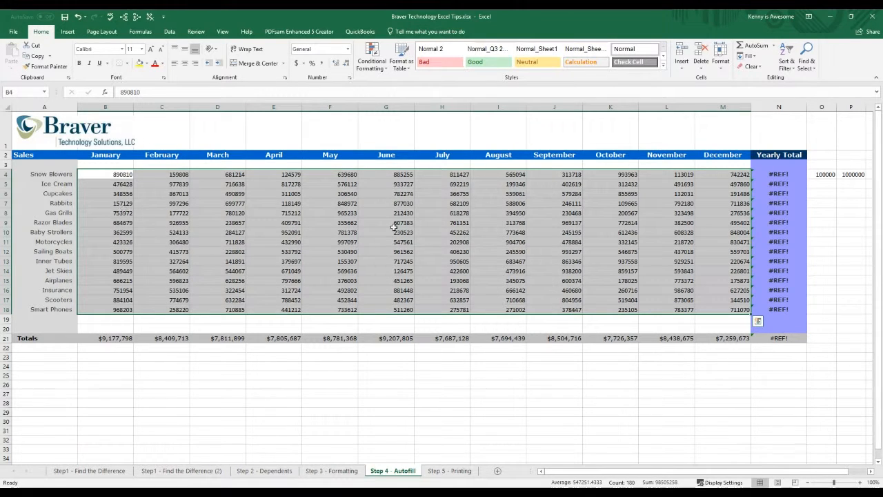
# Step: Examine the contents of several sales table cells, including C7, B6, F7, E7 and J10, for plain values instead of formulas
pyautogui.click(564, 222)
pyautogui.click(388, 229)
pyautogui.click(276, 223)
pyautogui.click(179, 204)
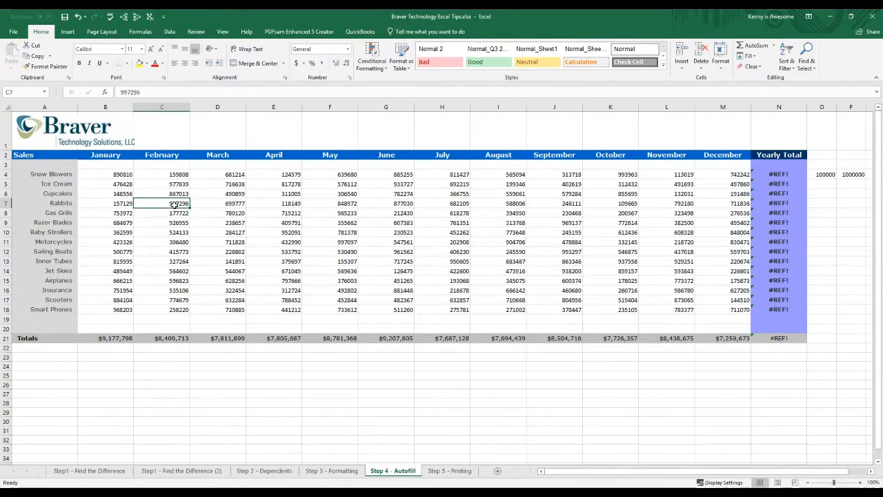
pyautogui.click(128, 194)
pyautogui.click(181, 192)
pyautogui.click(316, 204)
pyautogui.click(284, 202)
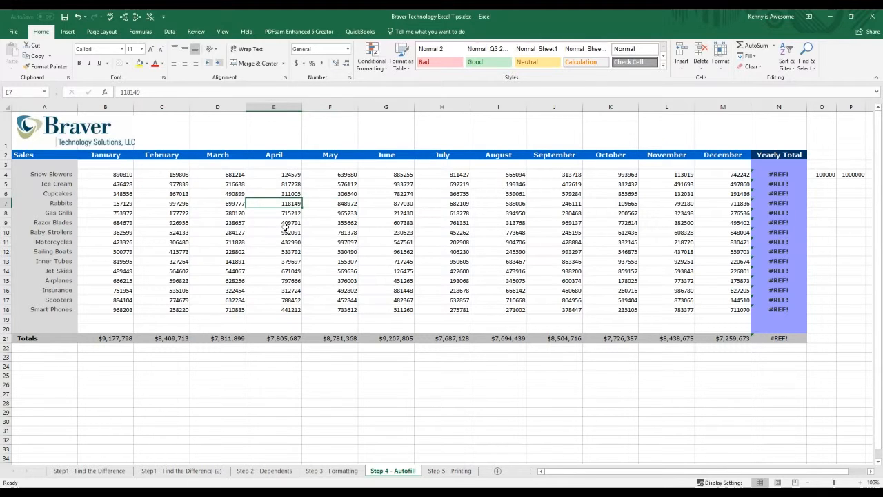
pyautogui.click(550, 232)
# Step: Delete the random number limits in O4 and P4 beside the sales table
pyautogui.moveTo(826, 174); pyautogui.dragTo(852, 174)
pyautogui.press('Delete')
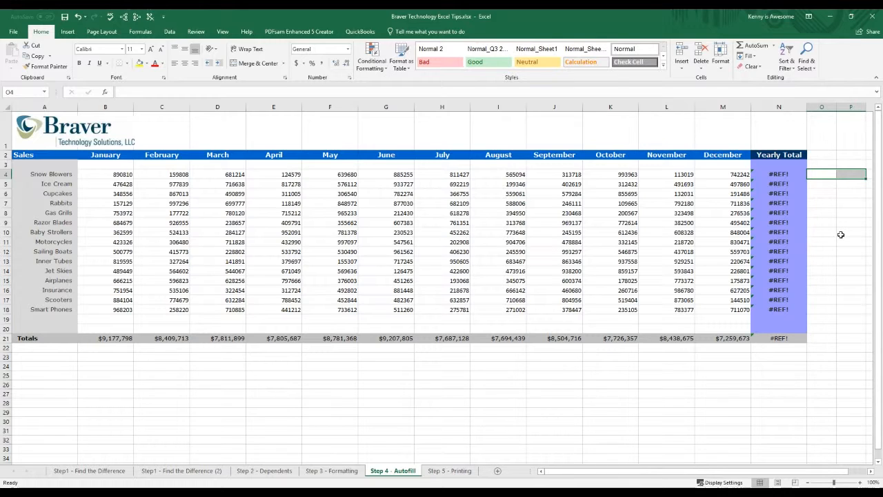
pyautogui.click(598, 233)
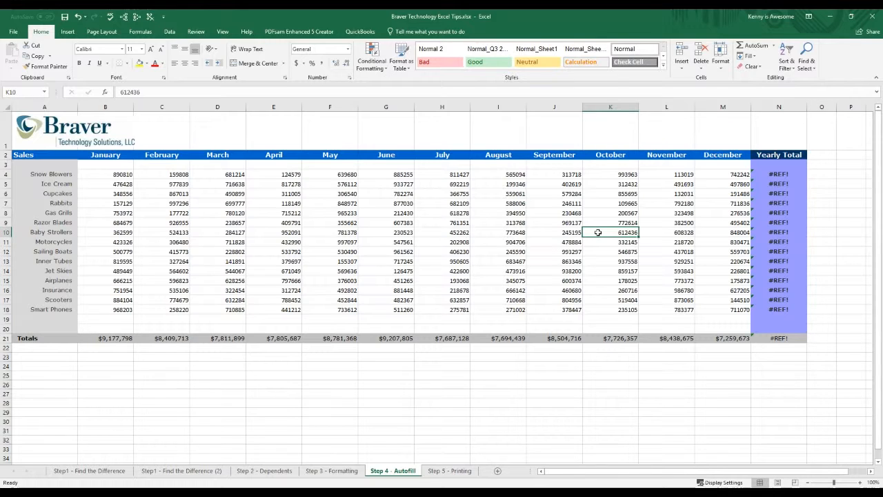
# Step: Replace the broken yearly total in N4 with an AutoSum of B4:M4, and fill the formula down through N18
pyautogui.click(773, 174)
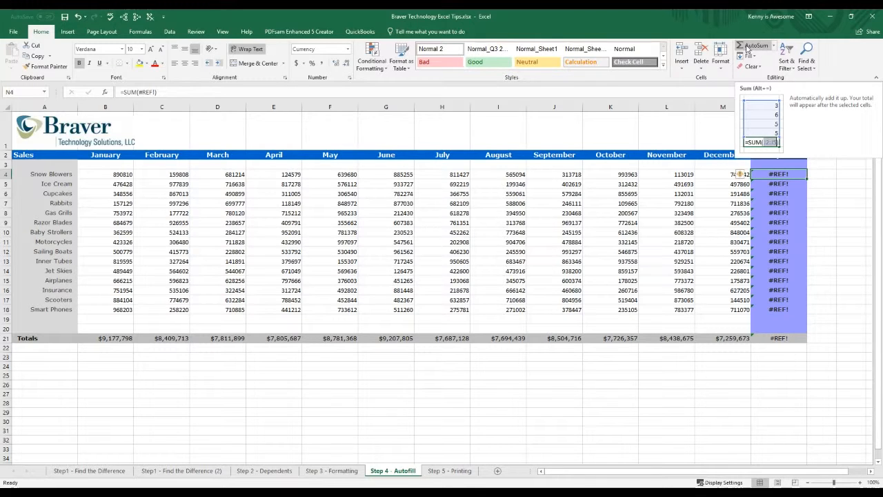
pyautogui.click(747, 46)
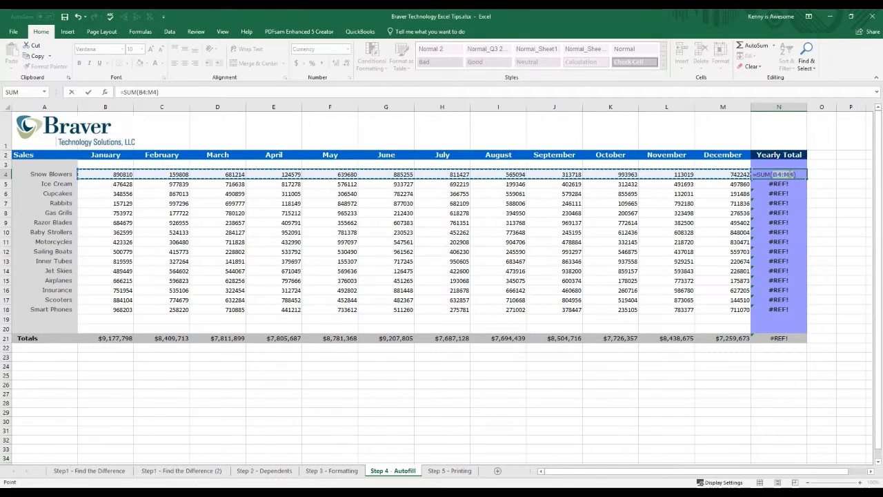
pyautogui.hotkey('ctrl', 'Return')
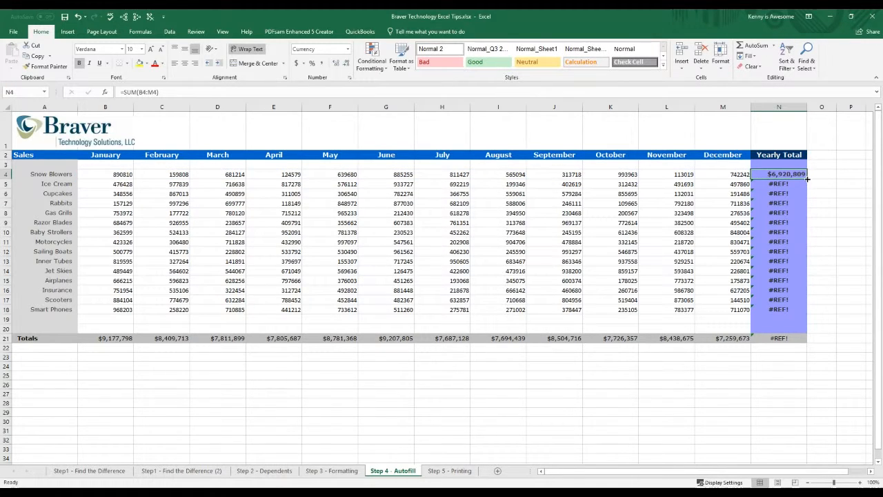
pyautogui.doubleClick(806, 178)
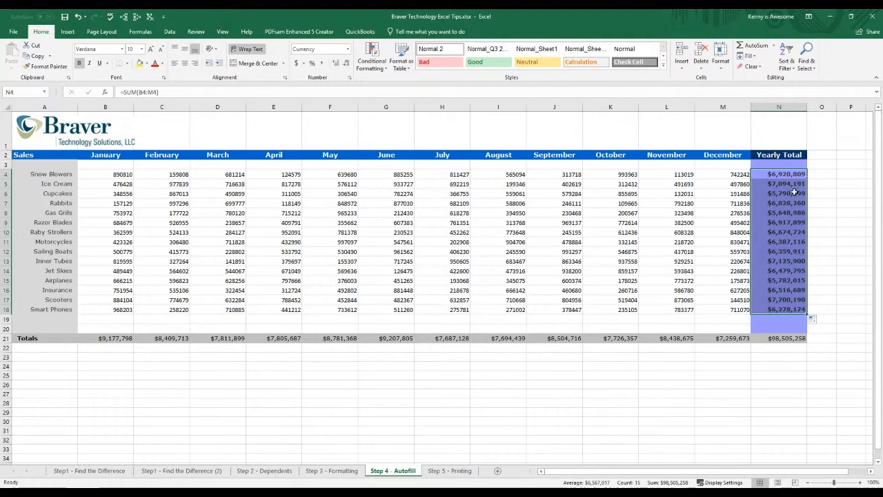
pyautogui.click(684, 393)
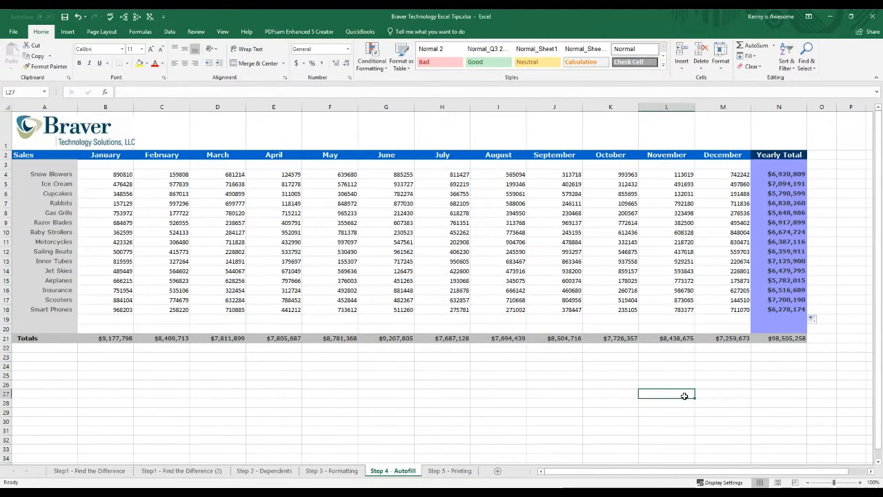
pyautogui.click(515, 390)
pyautogui.click(281, 358)
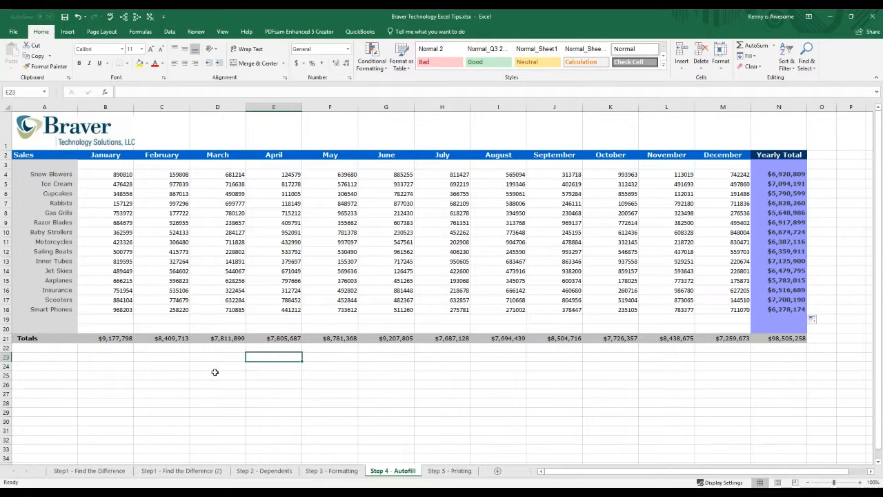
pyautogui.click(183, 253)
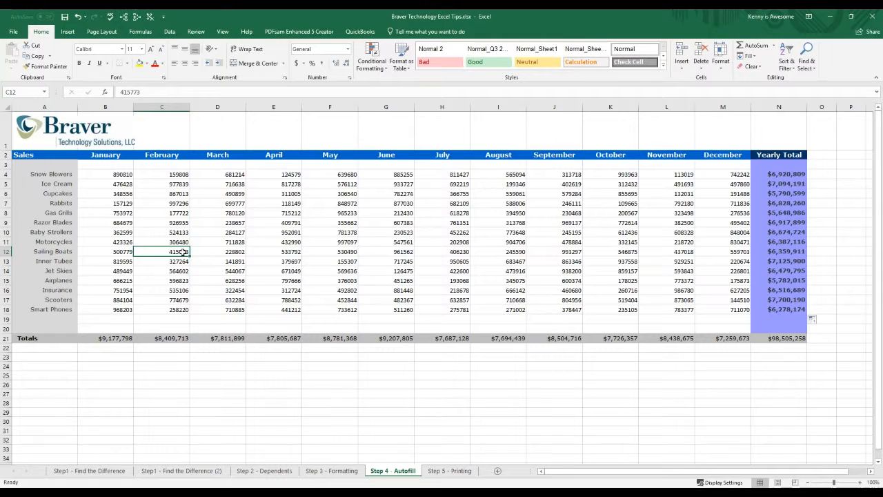
pyautogui.click(476, 251)
pyautogui.click(510, 271)
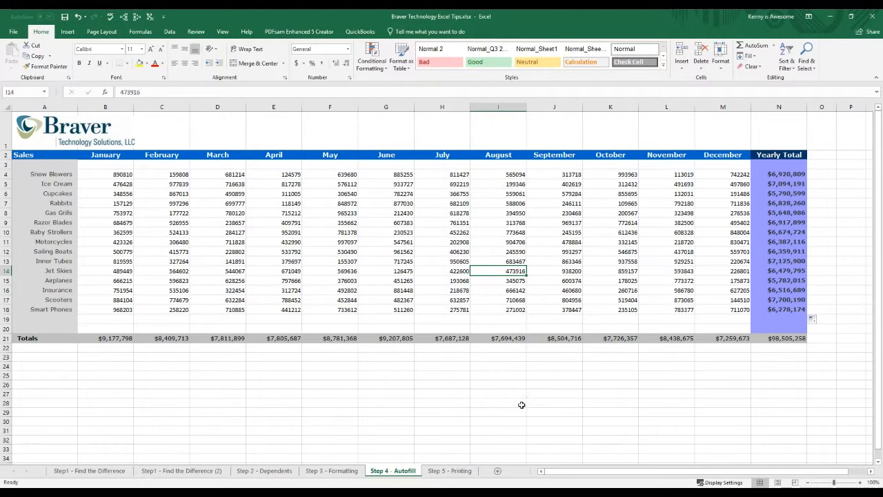
# Step: Switch to the Step 5 - Printing sheet and bring up its print preview
pyautogui.click(449, 473)
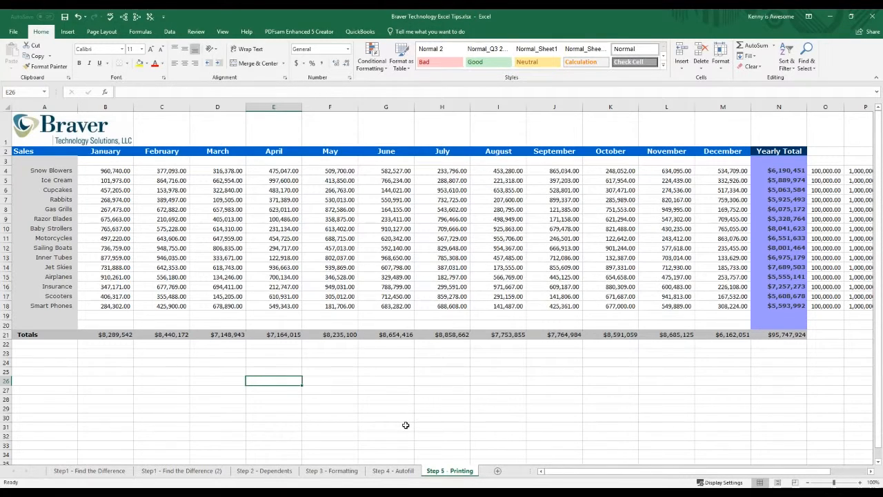
pyautogui.click(150, 363)
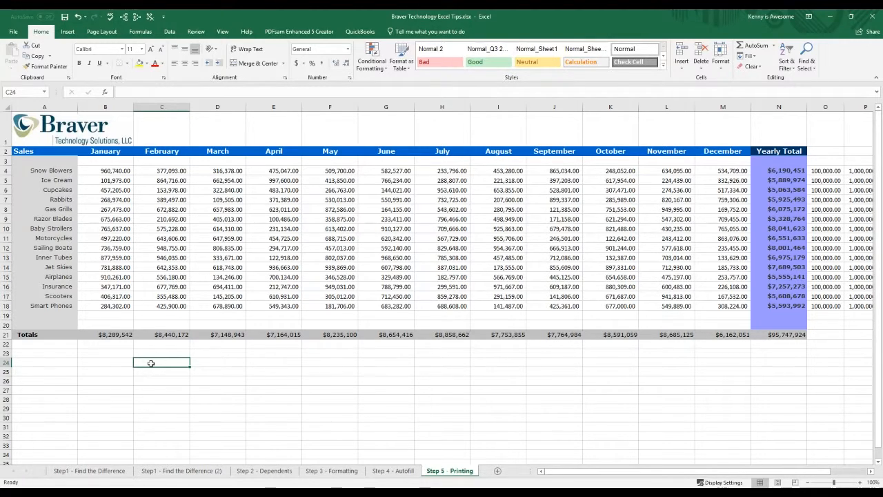
pyautogui.click(14, 33)
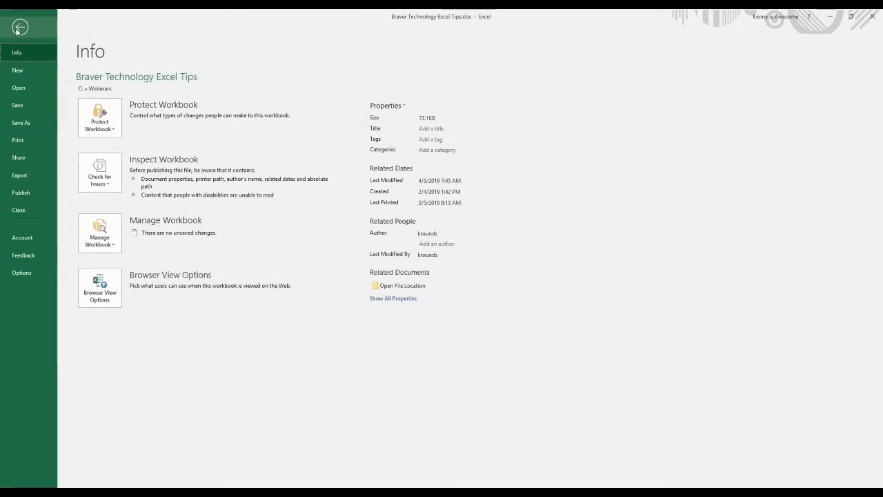
pyautogui.click(18, 140)
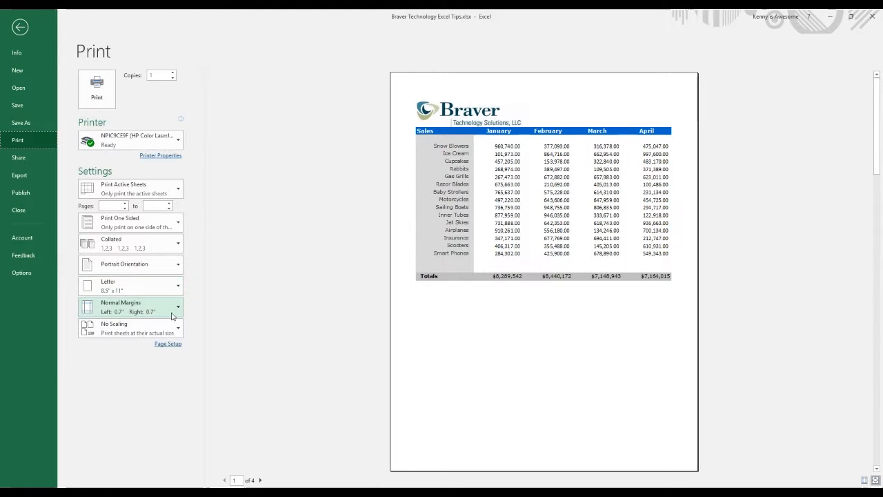
# Step: Set the print orientation to Landscape Orientation and return to the worksheet
pyautogui.click(169, 265)
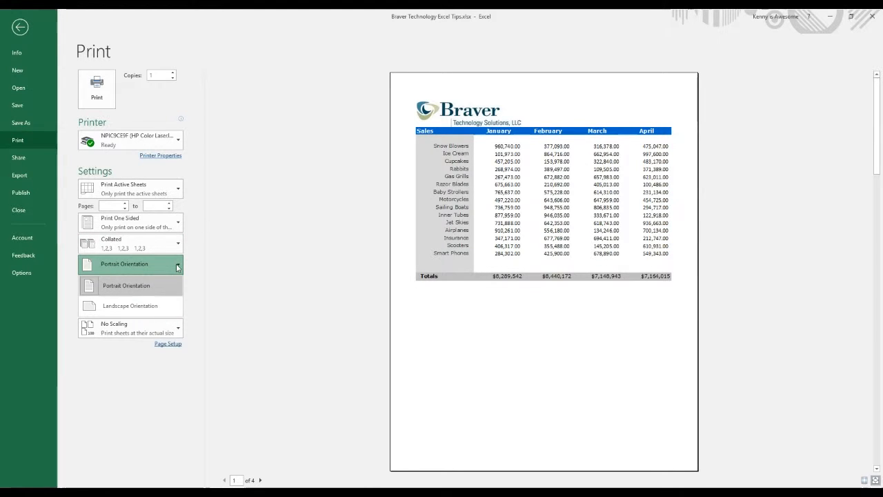
pyautogui.click(163, 308)
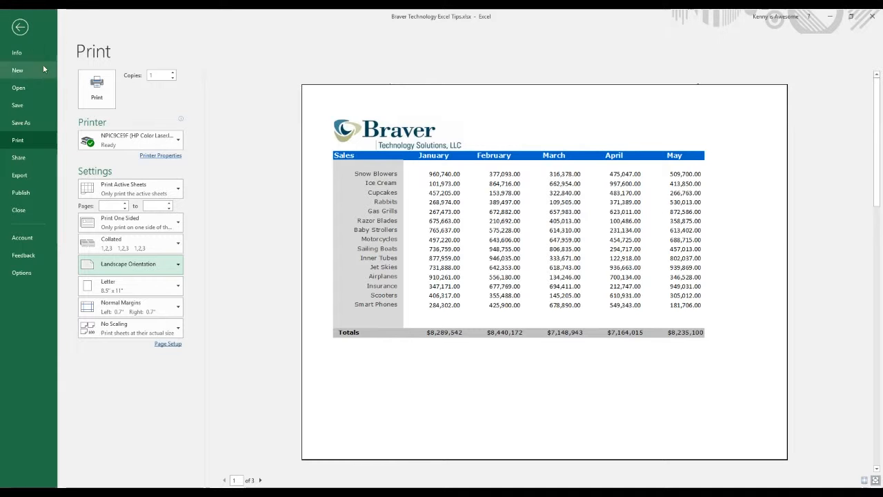
pyautogui.click(20, 27)
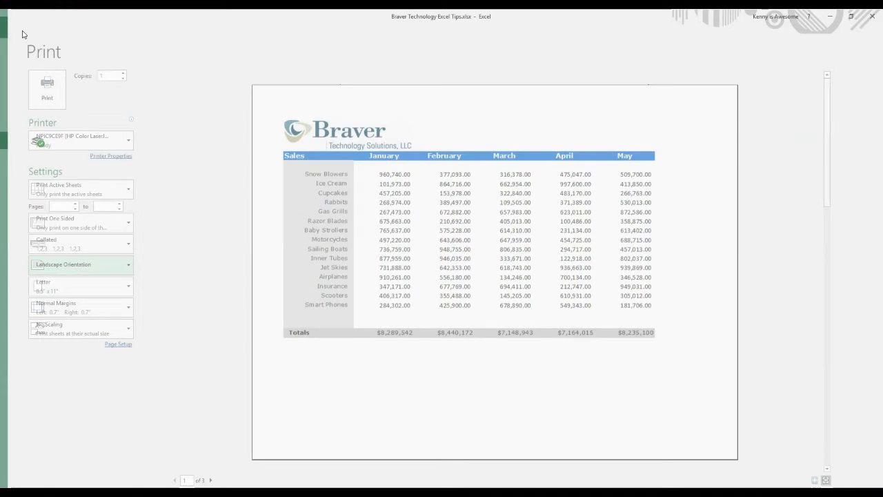
# Step: Try narrowing the February and March columns to fit more on the printed page, and undo both width changes
pyautogui.moveTo(190, 107); pyautogui.dragTo(167, 107)
pyautogui.moveTo(221, 108); pyautogui.dragTo(204, 108)
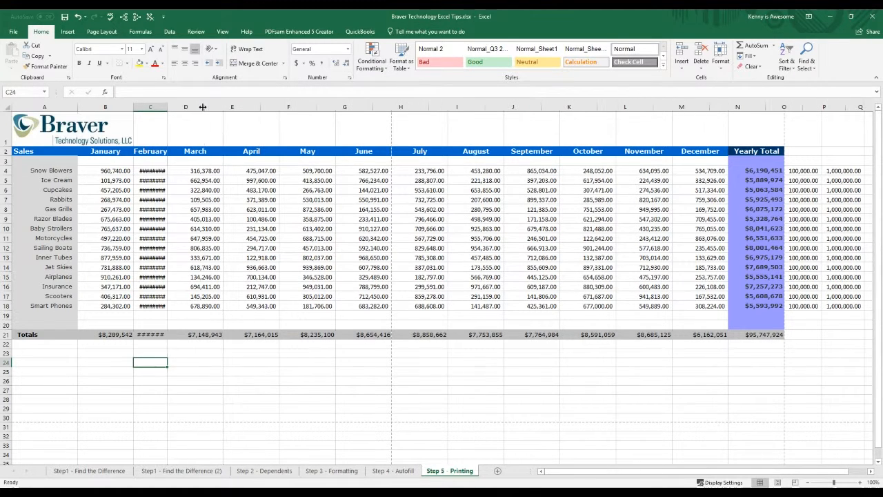
pyautogui.click(78, 16)
pyautogui.click(78, 16)
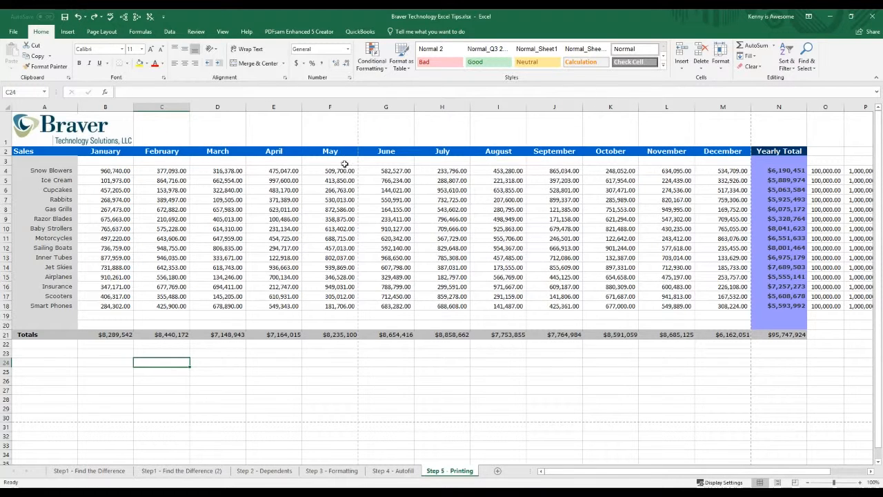
# Step: Set the print scaling of the Step 5 - Printing sheet to Fit All Columns on One Page
pyautogui.click(13, 32)
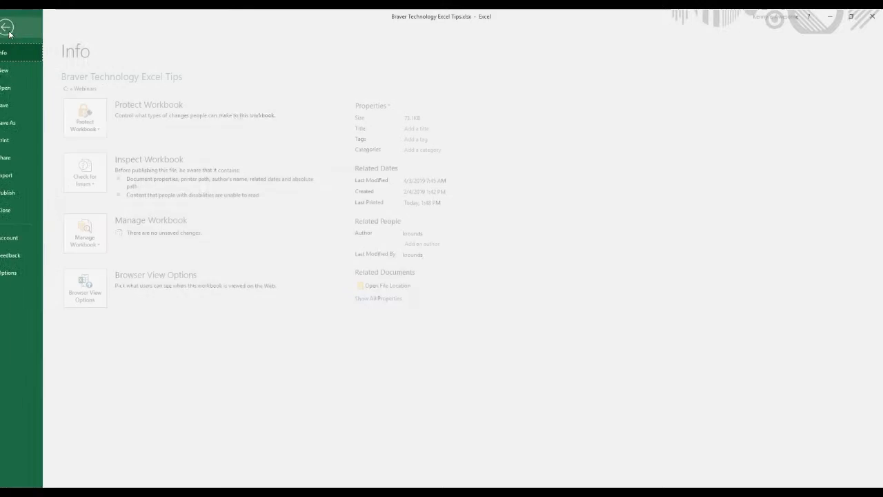
pyautogui.click(23, 141)
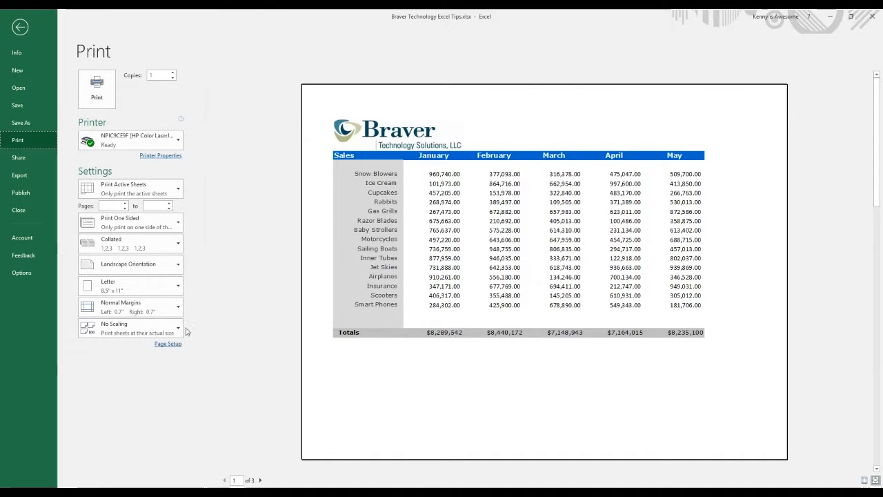
pyautogui.click(177, 332)
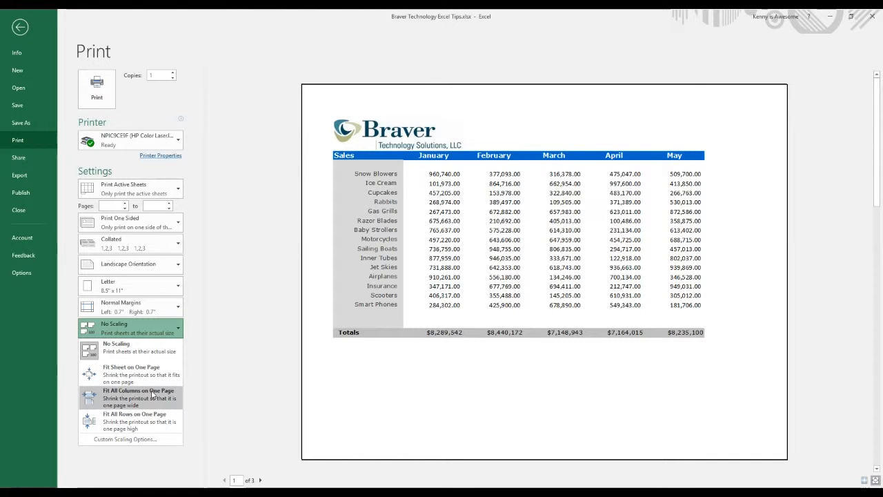
pyautogui.press('Escape')
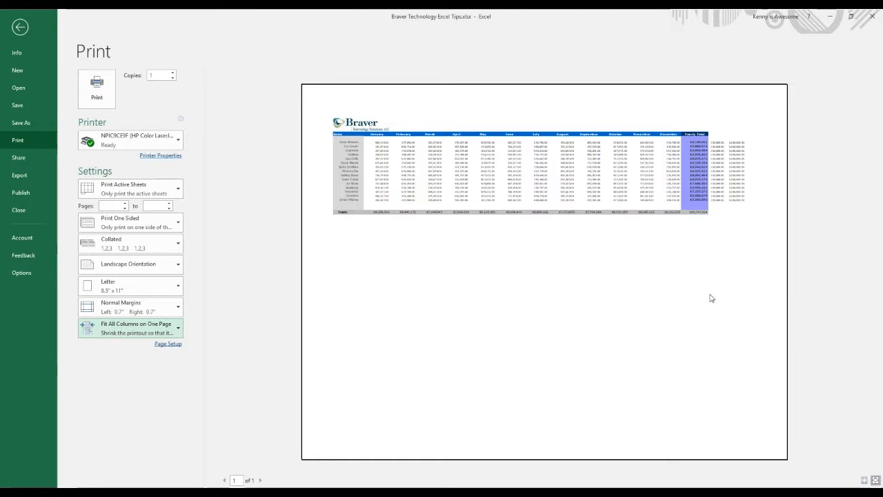
# Step: Set the print margins to Narrow and return to the worksheet
pyautogui.click(178, 309)
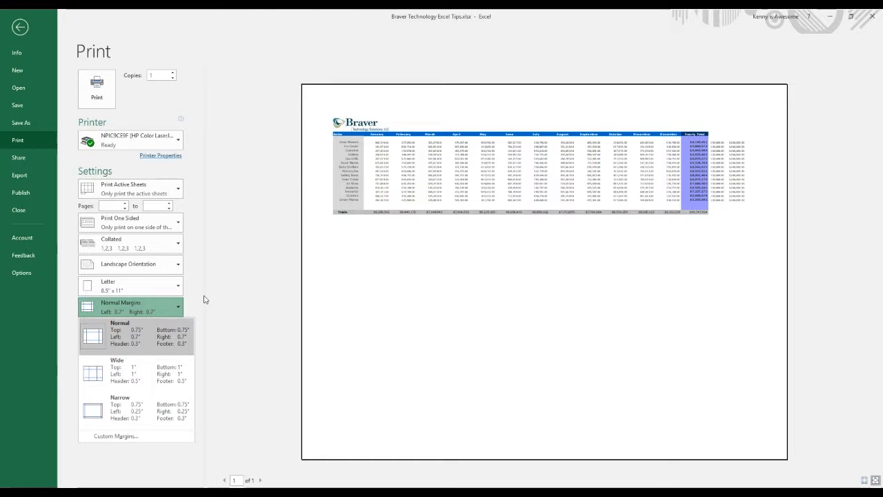
pyautogui.click(139, 411)
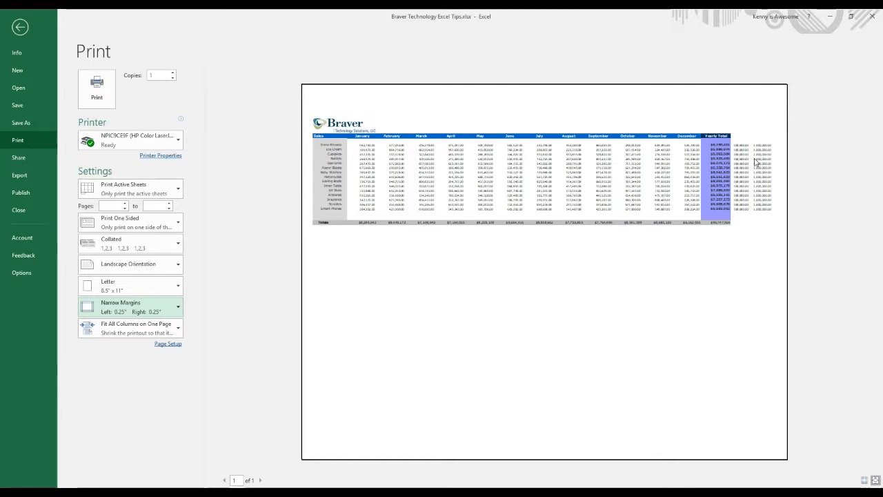
pyautogui.click(20, 27)
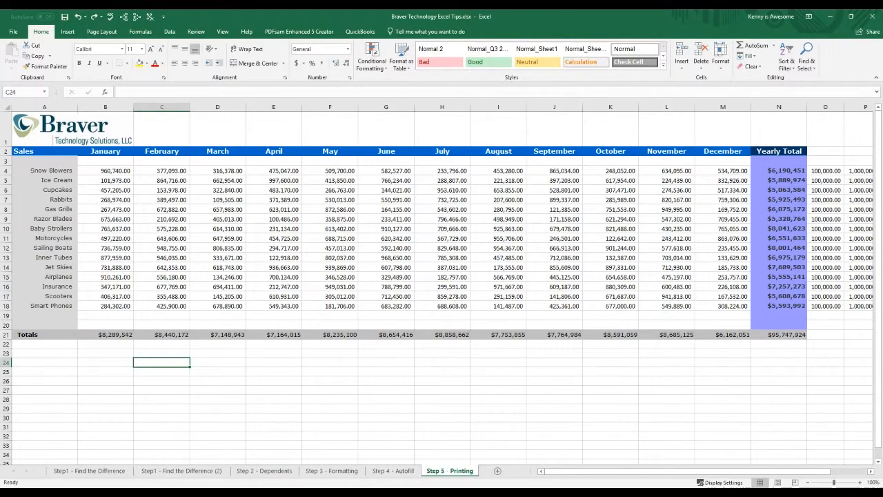
# Step: Set the sales table from the logo through the grand total, A1:N21, as the print area
pyautogui.click(785, 335)
pyautogui.moveTo(784, 334); pyautogui.dragTo(45, 126)
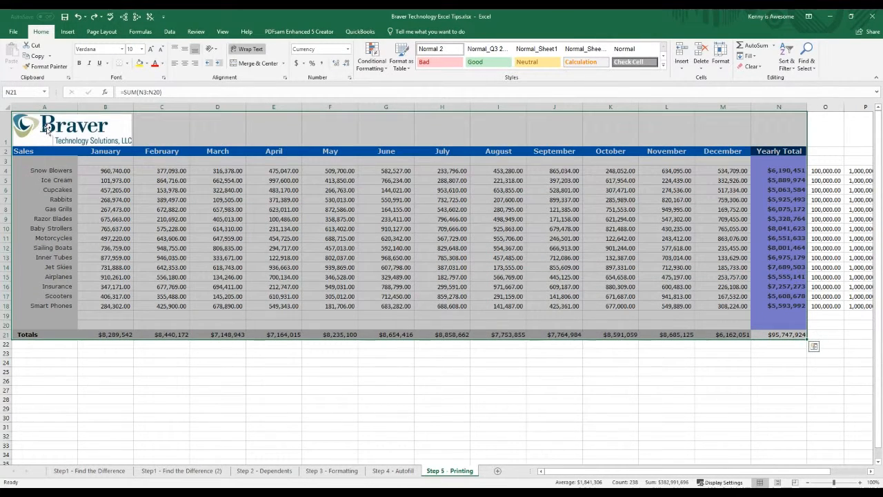
pyautogui.click(104, 31)
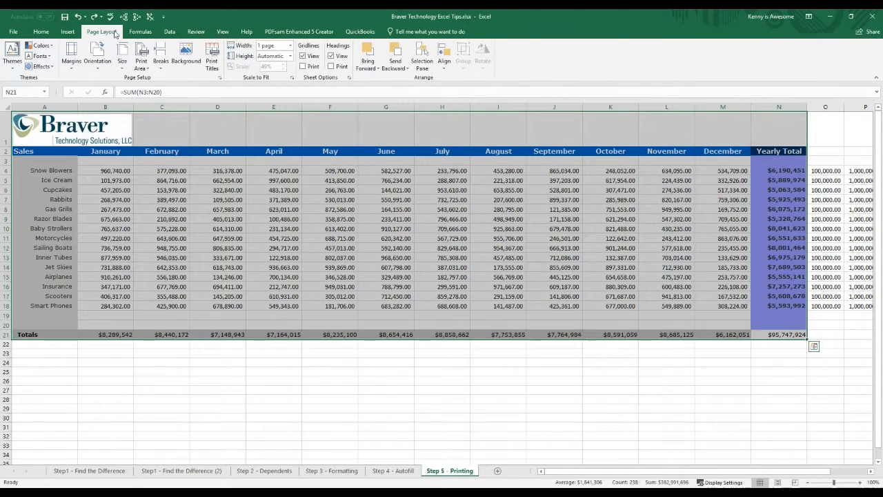
pyautogui.click(141, 65)
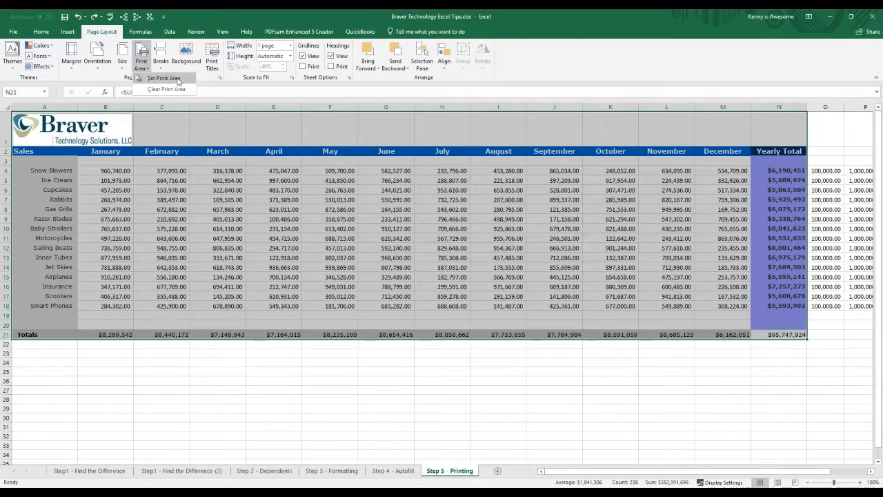
pyautogui.click(163, 78)
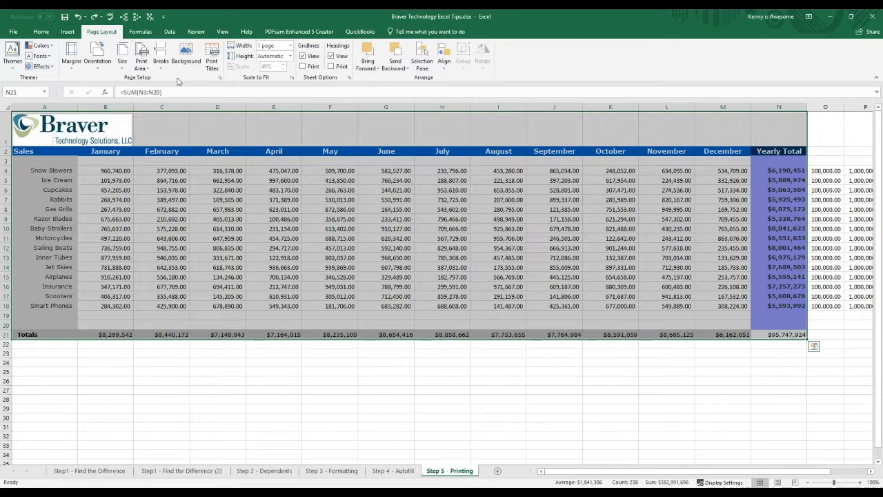
pyautogui.click(507, 413)
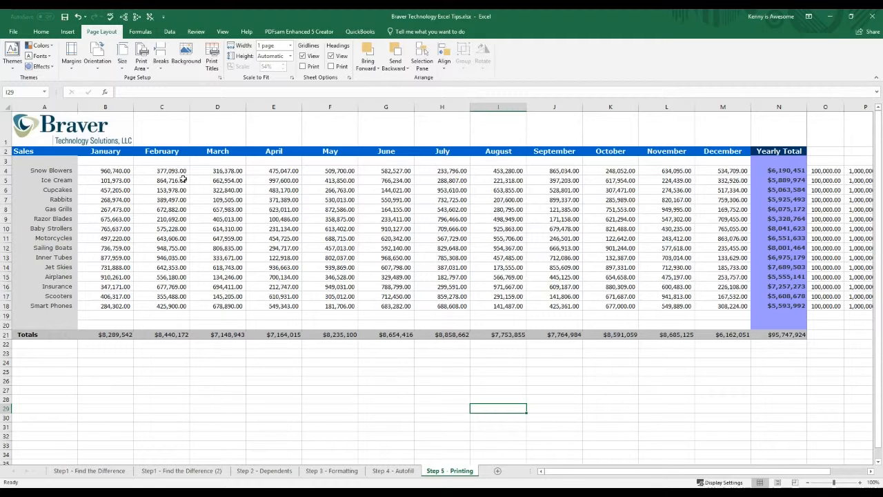
# Step: Check the print preview of the sheet with its new print area, and return to the worksheet
pyautogui.click(14, 32)
pyautogui.click(18, 141)
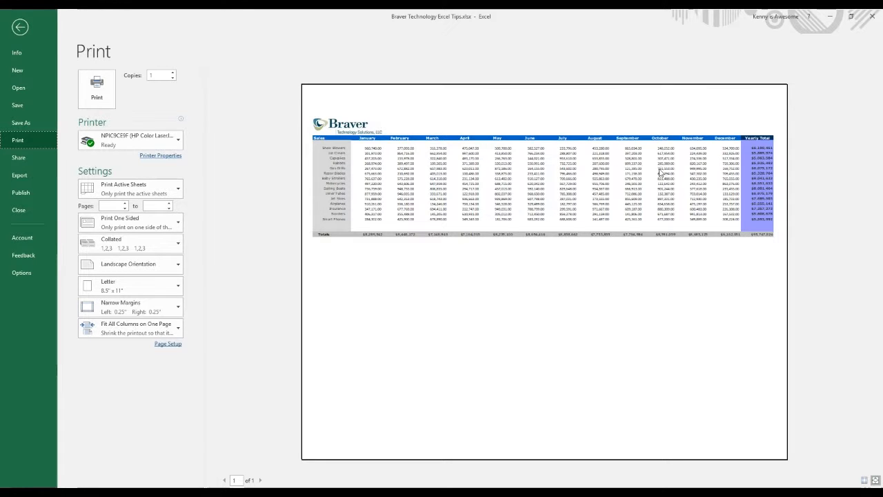
pyautogui.click(20, 28)
# Step: Enter the text "Hello How Are you ??" in cell F25, below the table and outside the print area
pyautogui.click(298, 379)
pyautogui.click(355, 372)
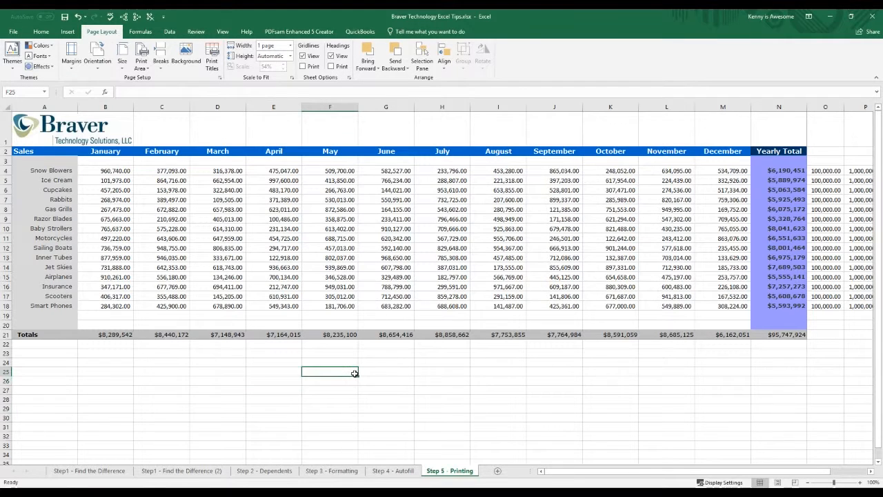
pyautogui.write('Heloo How Are you')
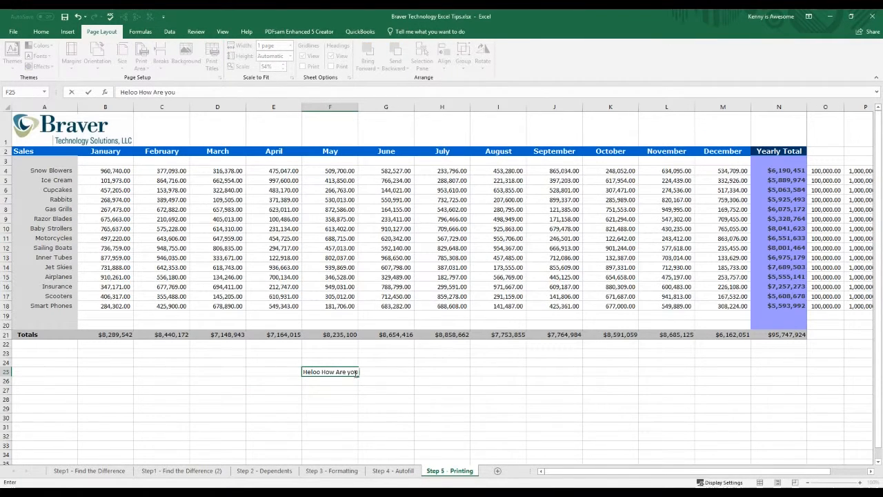
pyautogui.write(' ??')
pyautogui.click(416, 377)
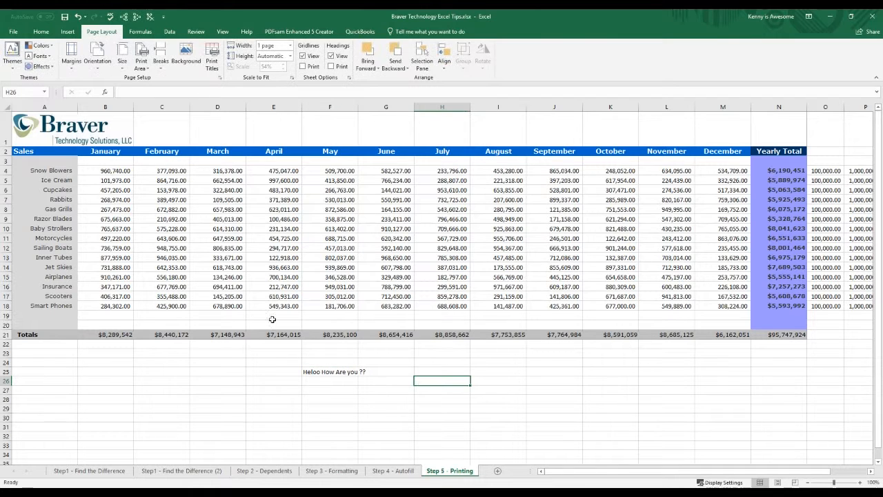
pyautogui.doubleClick(330, 373)
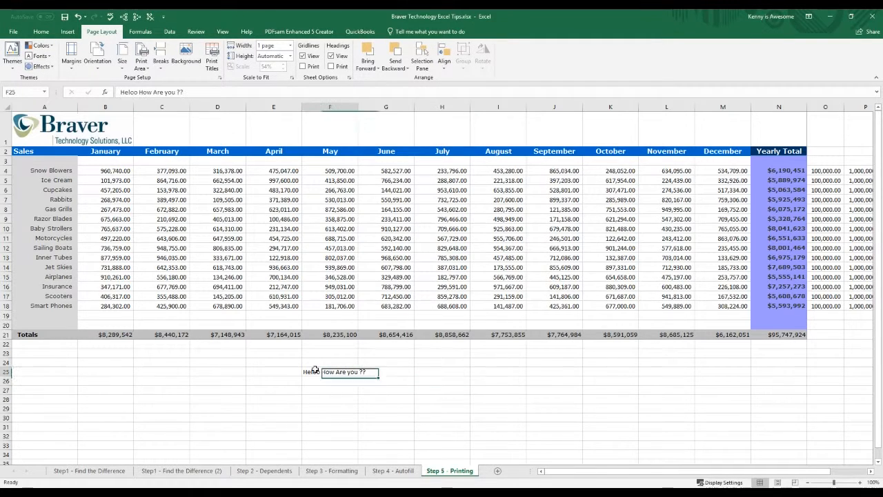
pyautogui.press('BackSpace')
pyautogui.write('l')
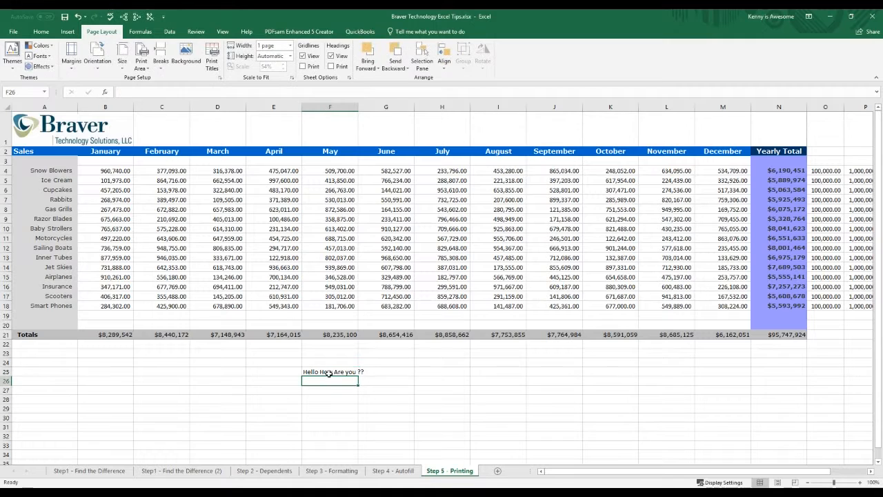
pyautogui.click(427, 388)
# Step: Check in the print preview whether the text in F25 is included, and return to the worksheet
pyautogui.click(13, 32)
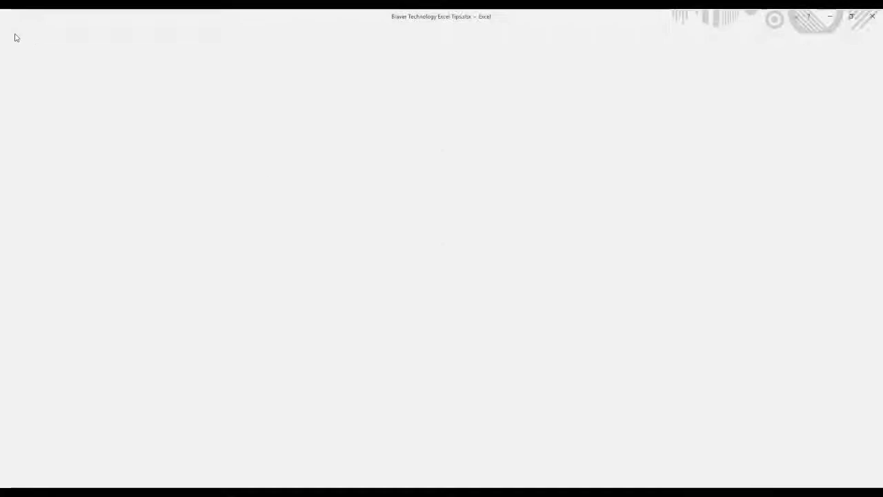
pyautogui.click(18, 139)
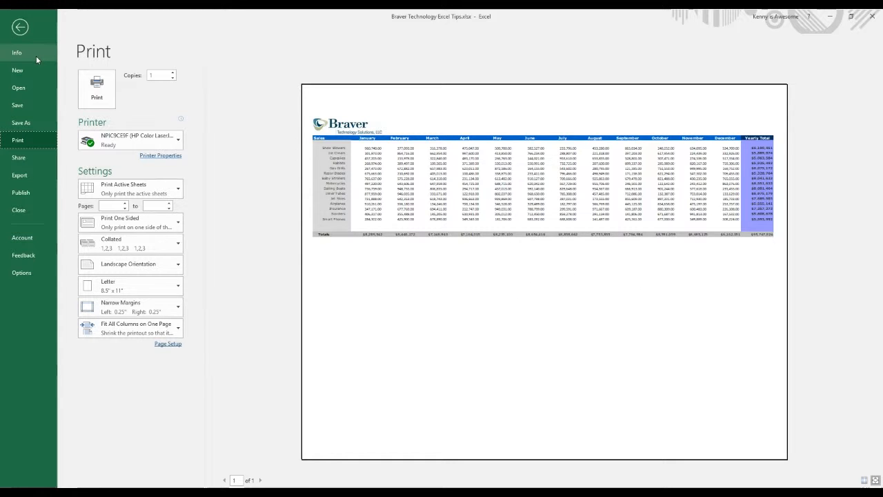
pyautogui.click(20, 26)
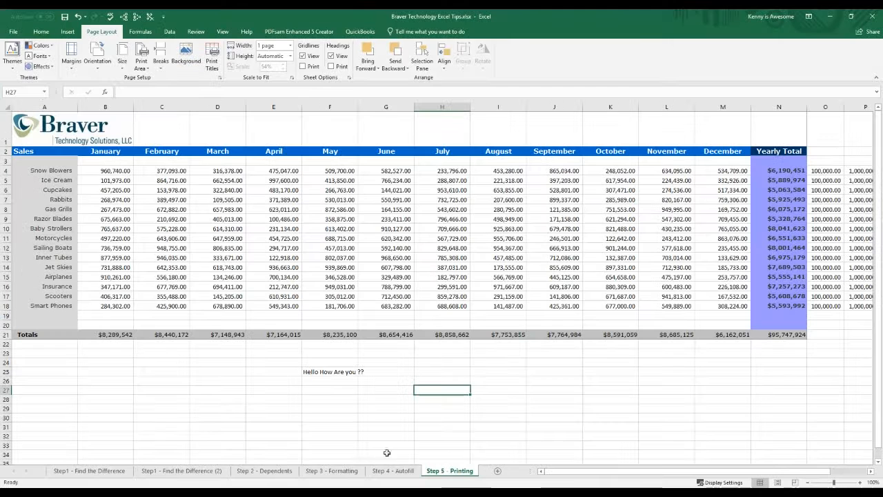
pyautogui.click(703, 399)
pyautogui.click(362, 427)
pyautogui.click(205, 399)
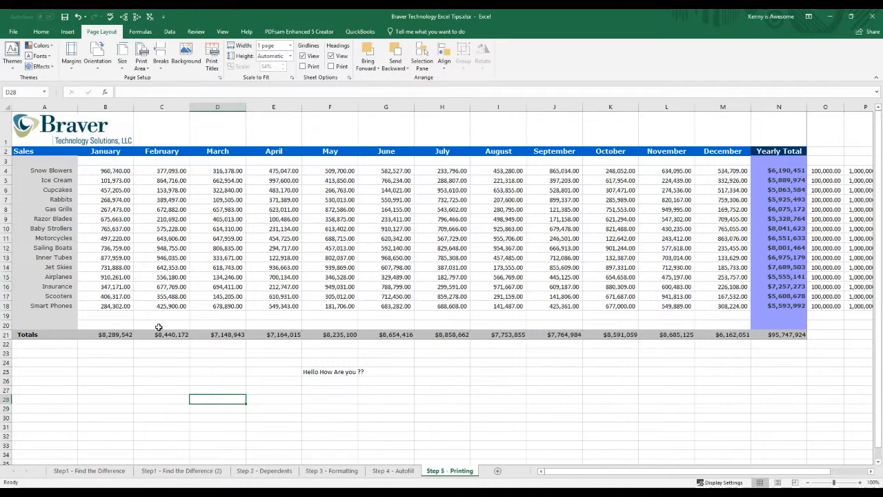
pyautogui.click(14, 32)
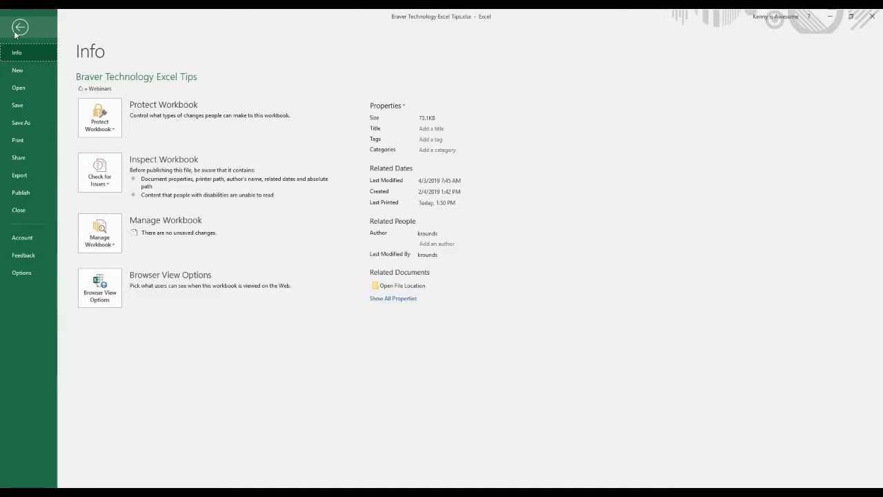
pyautogui.click(18, 30)
pyautogui.click(21, 30)
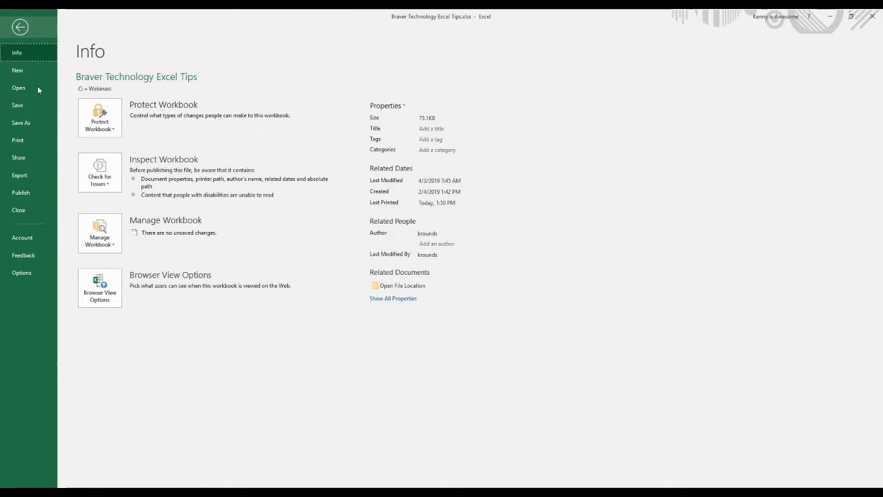
pyautogui.click(30, 124)
pyautogui.click(20, 27)
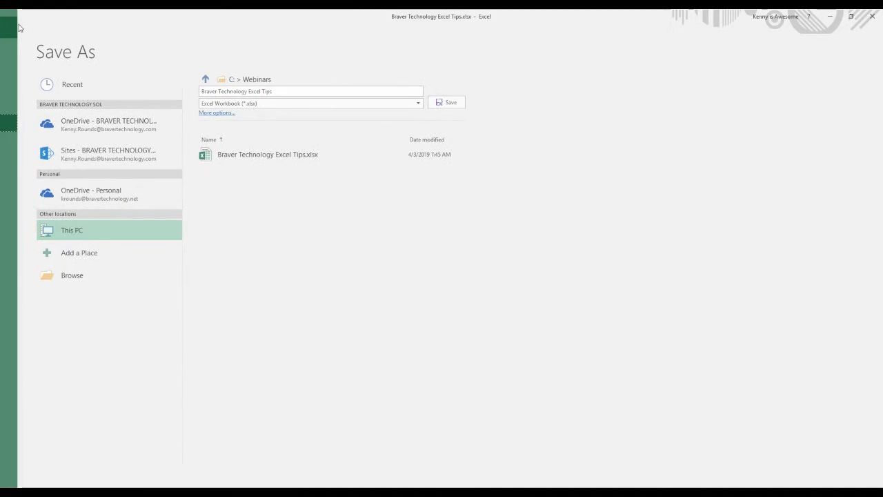
pyautogui.click(275, 402)
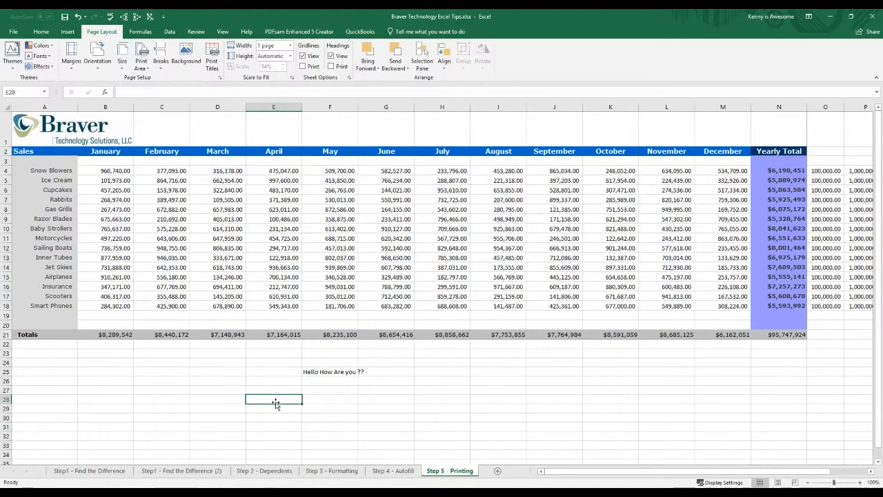
pyautogui.click(240, 381)
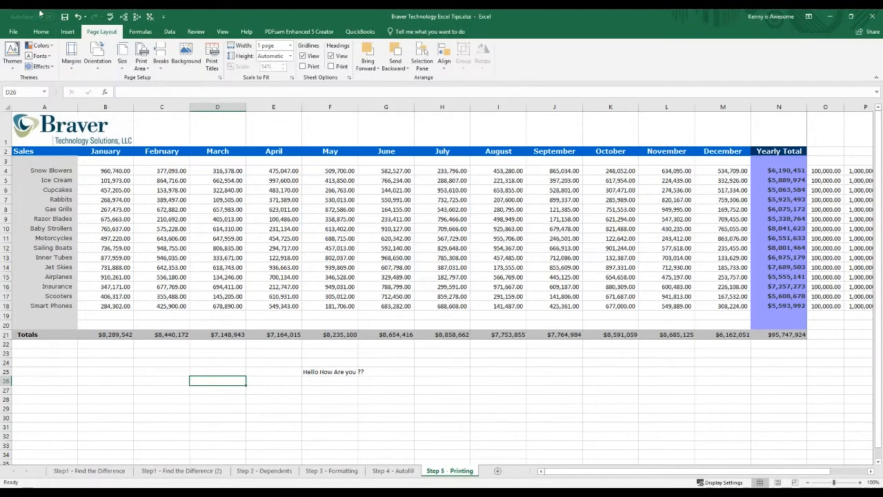
# Step: Choose PDF (*.pdf) as the Save As file type for the workbook, and return to the worksheet without saving
pyautogui.click(14, 32)
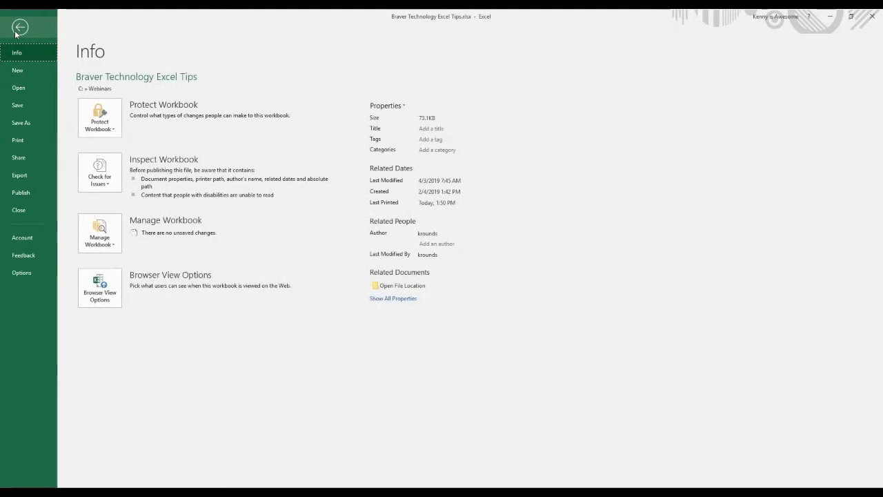
pyautogui.click(37, 122)
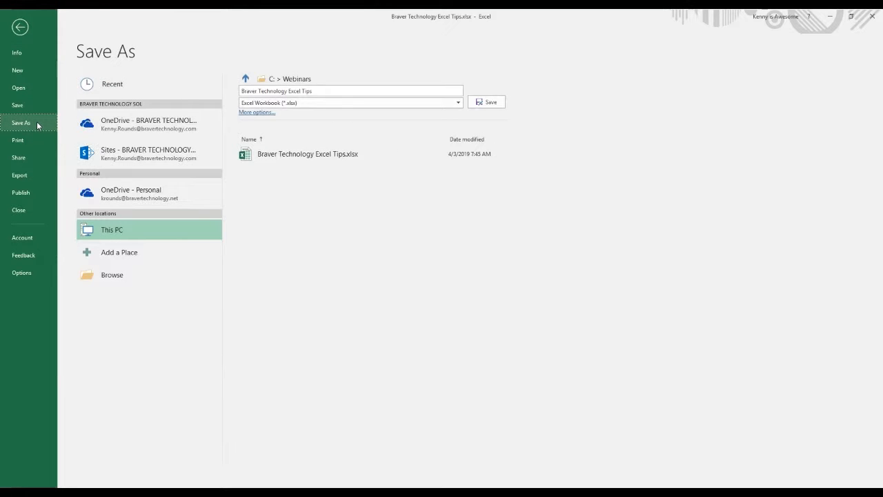
pyautogui.click(456, 105)
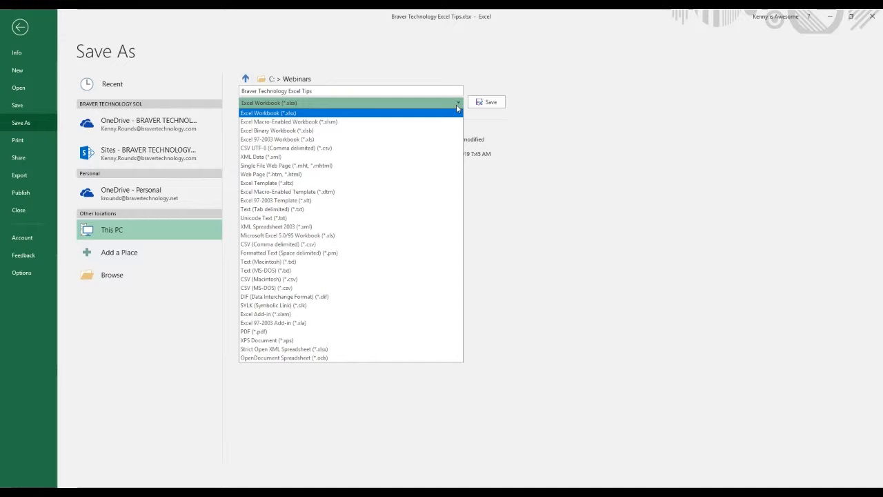
pyautogui.click(312, 331)
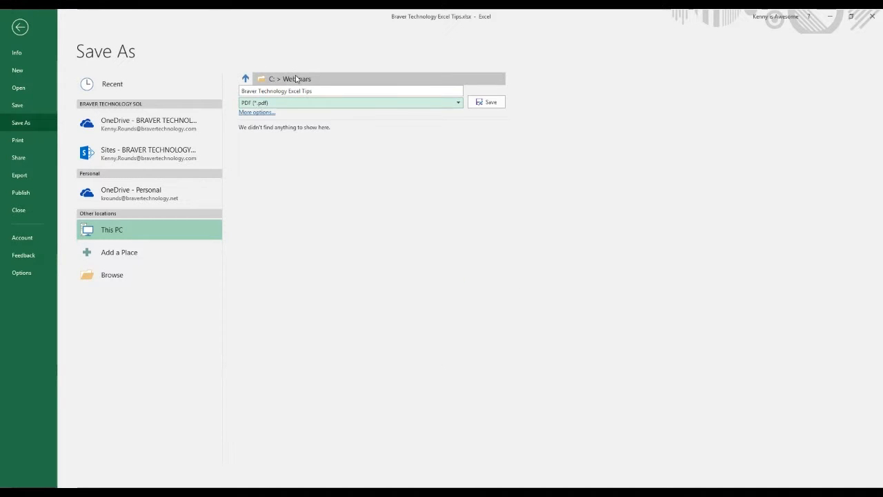
pyautogui.click(20, 28)
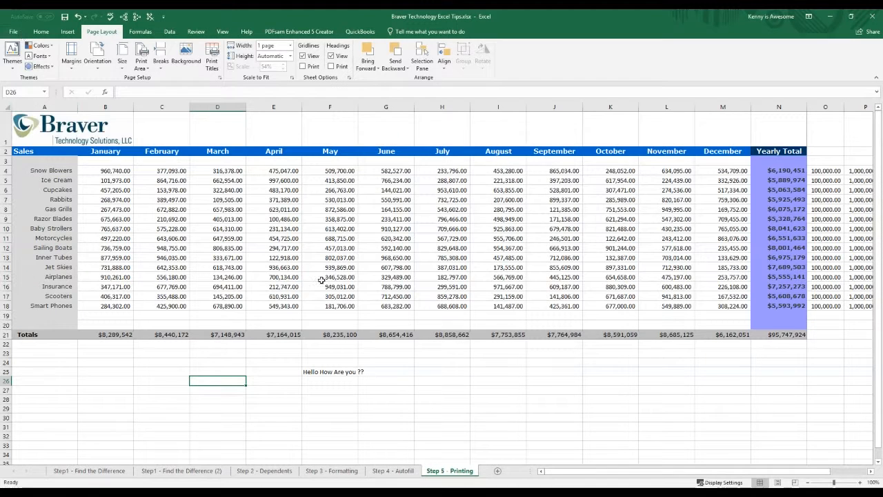
# Step: Bring up the print preview again to examine the final one-page landscape layout
pyautogui.click(13, 32)
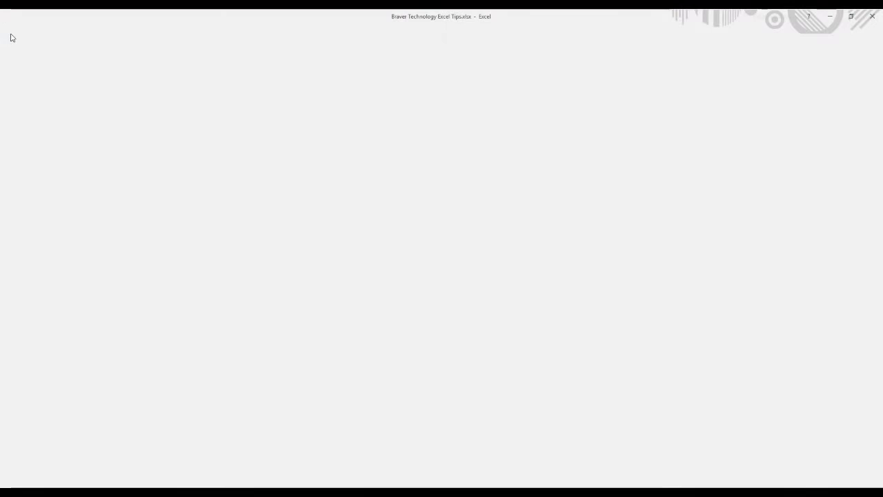
pyautogui.click(32, 139)
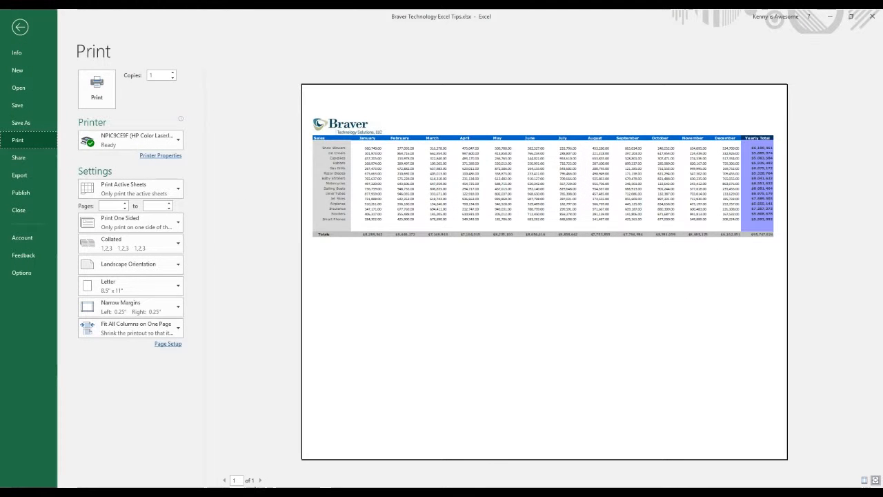
pyautogui.click(479, 342)
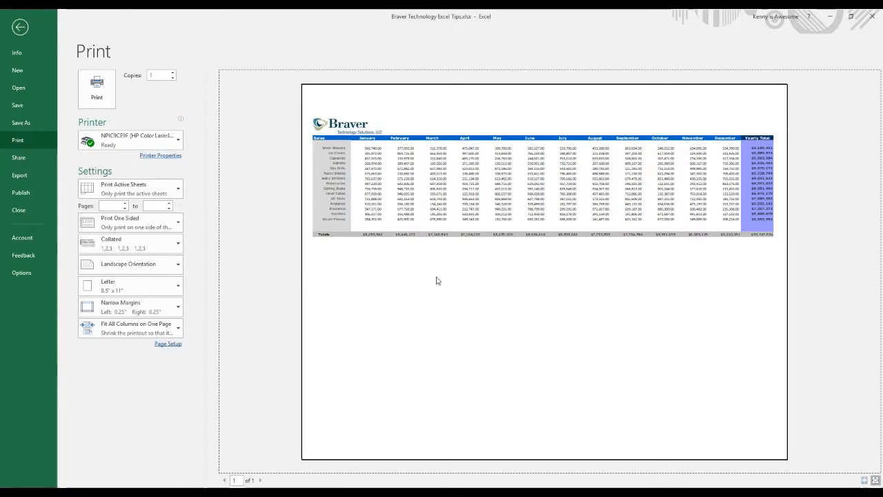
# Step: Set the print scope to Print Entire Workbook, look through the first four preview pages, and return to the worksheet
pyautogui.click(179, 187)
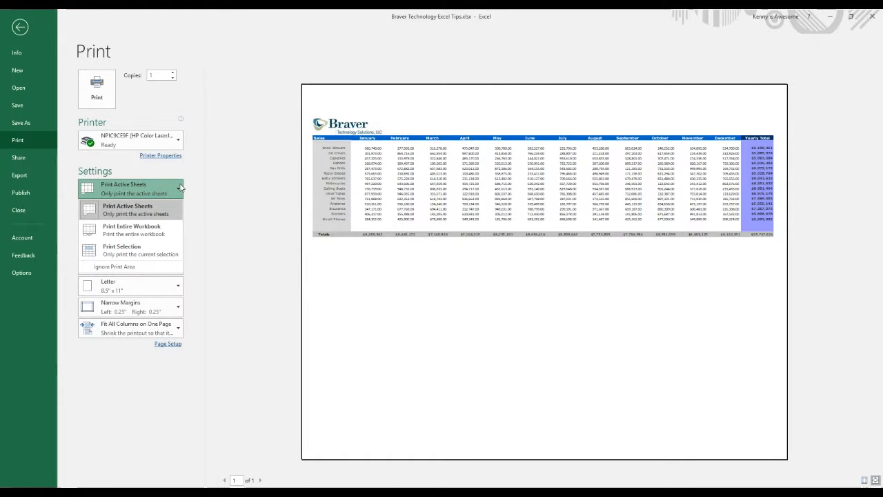
pyautogui.click(150, 228)
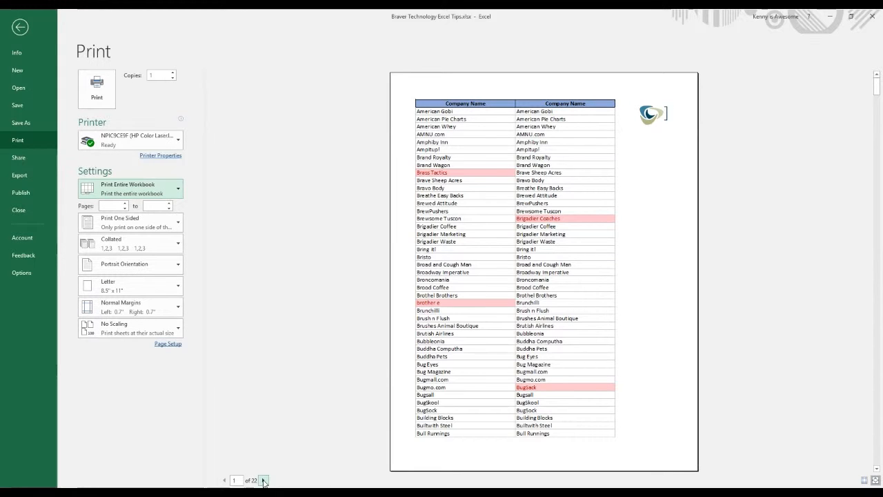
pyautogui.click(263, 479)
pyautogui.click(262, 479)
pyautogui.click(263, 479)
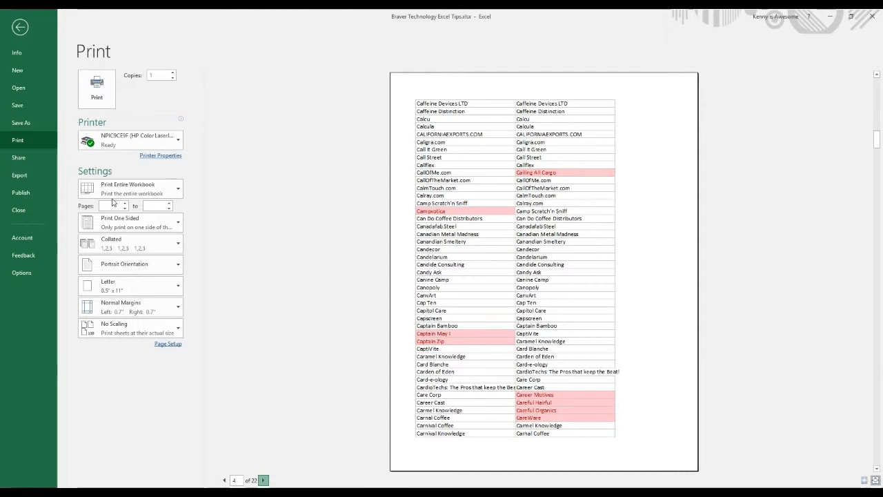
pyautogui.click(21, 30)
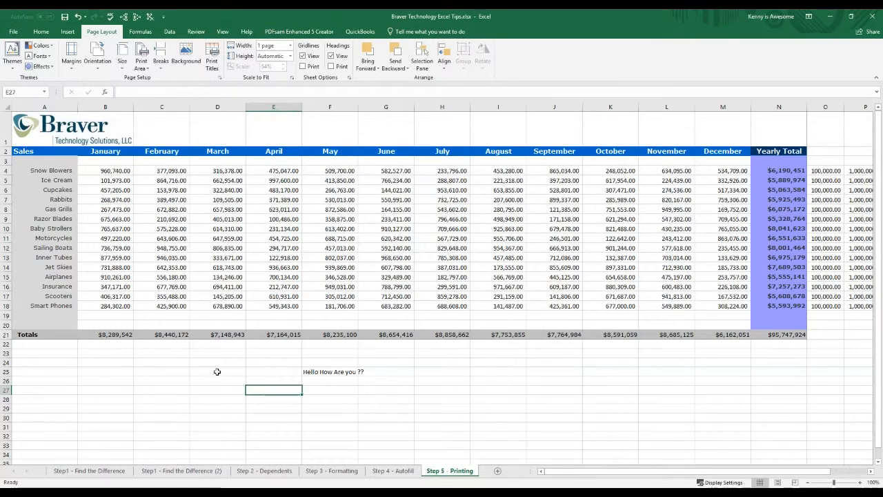
# Step: Choose PDF (*.pdf) as the Save As file type with the existing file name, and leave without saving
pyautogui.click(12, 31)
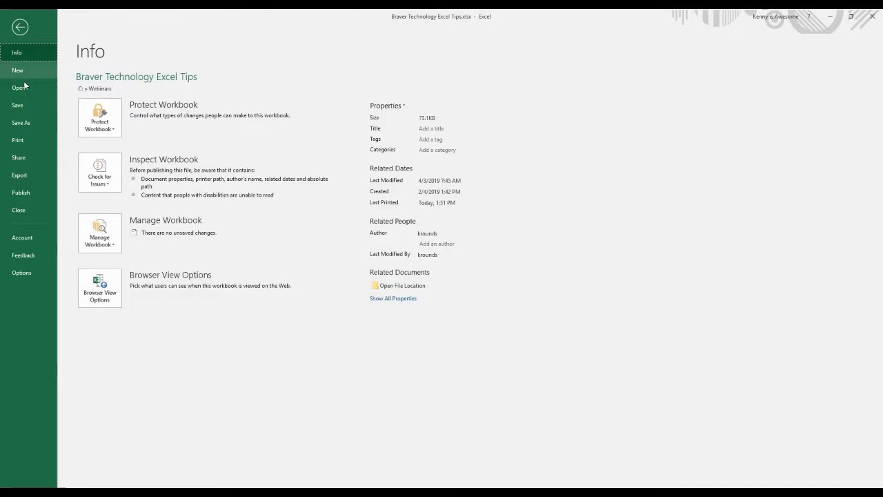
pyautogui.click(21, 123)
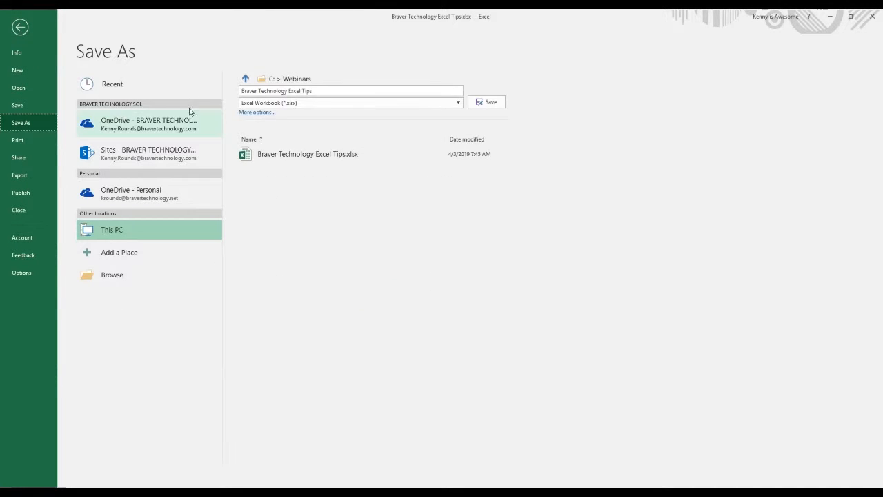
pyautogui.click(333, 102)
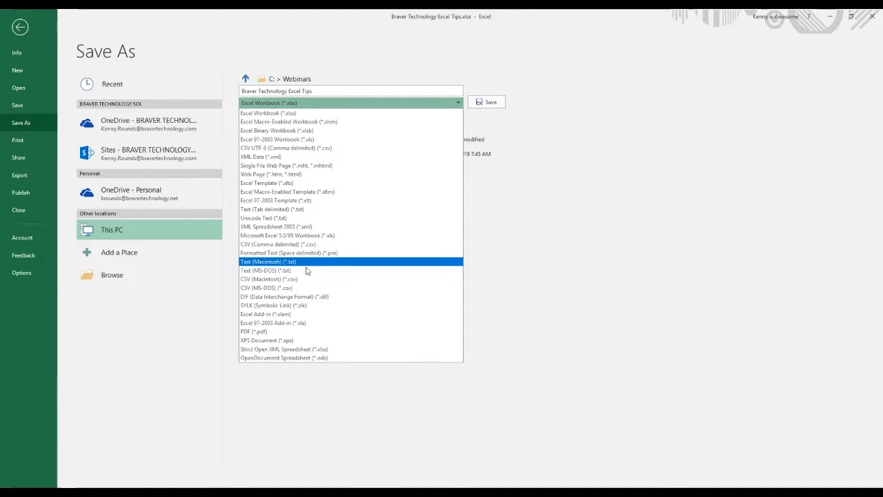
pyautogui.click(307, 331)
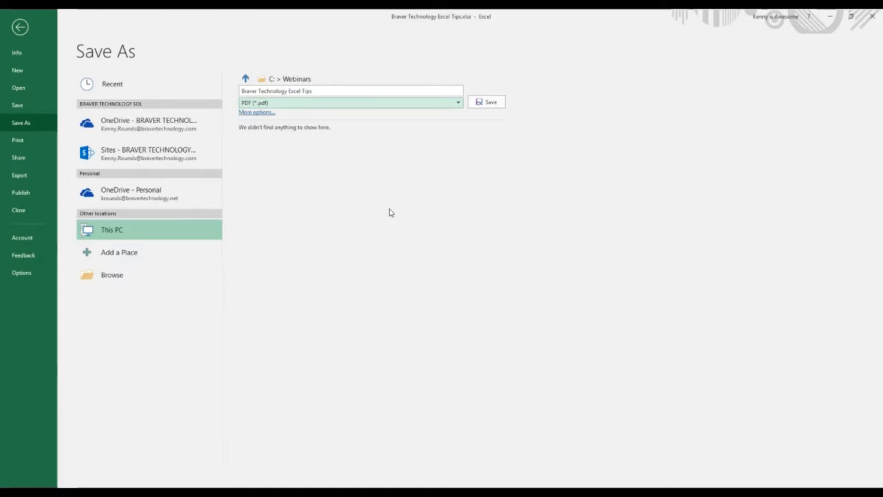
pyautogui.click(338, 90)
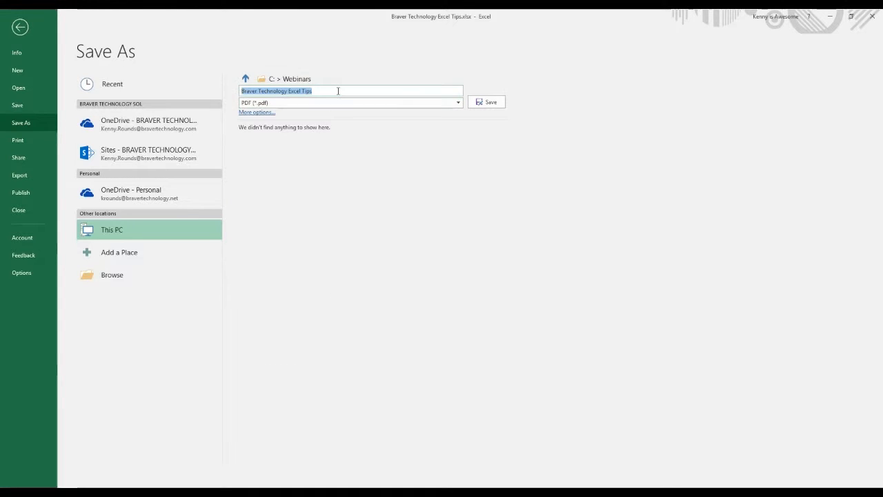
pyautogui.click(338, 91)
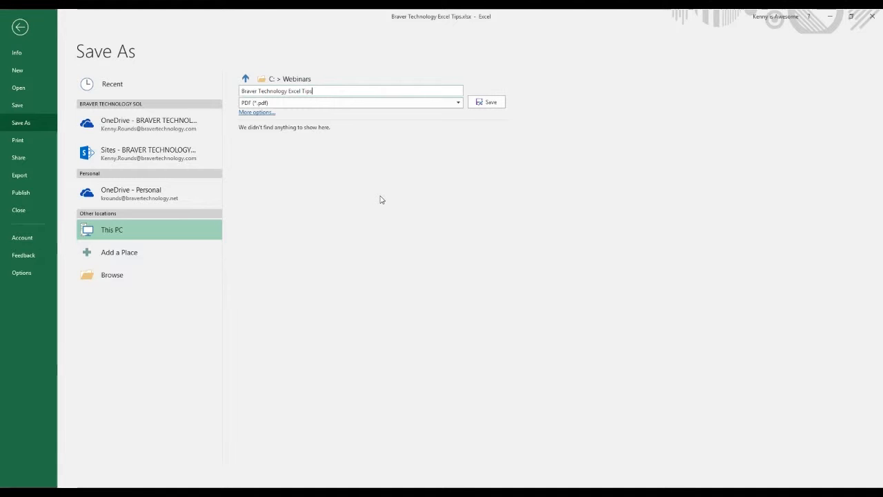
pyautogui.click(25, 33)
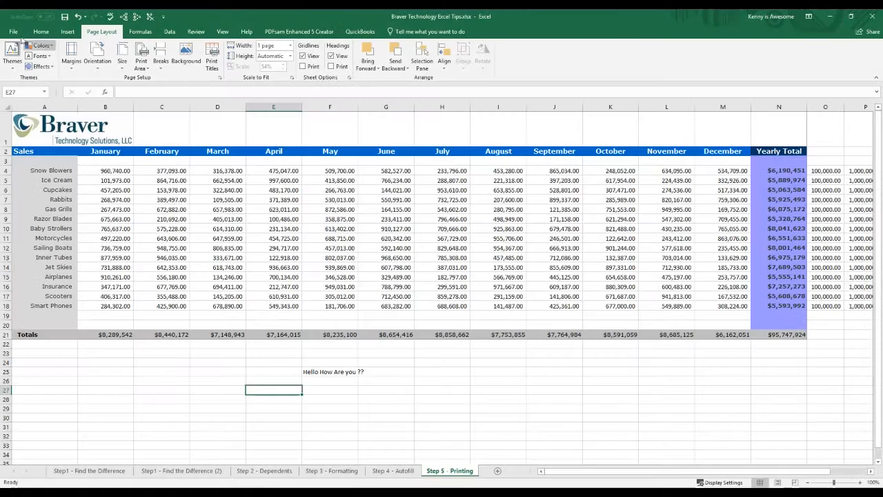
# Step: Set the print scope back to Print Active Sheets in the print settings
pyautogui.click(13, 31)
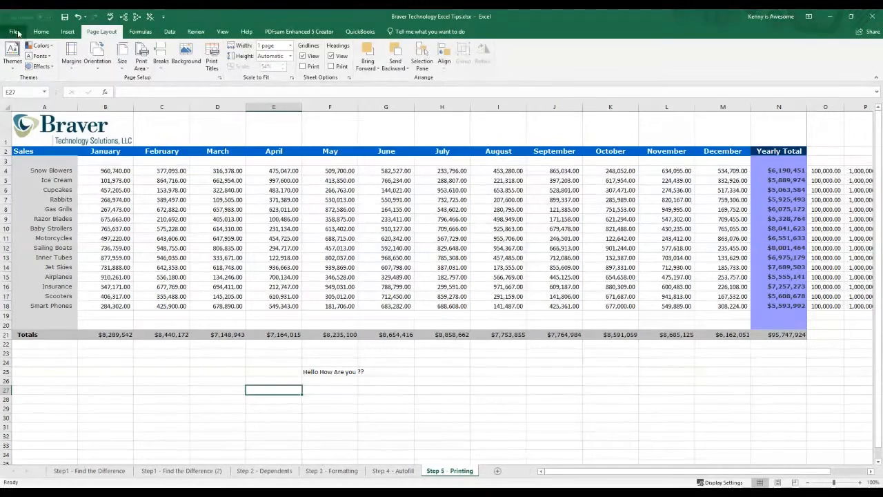
pyautogui.click(18, 140)
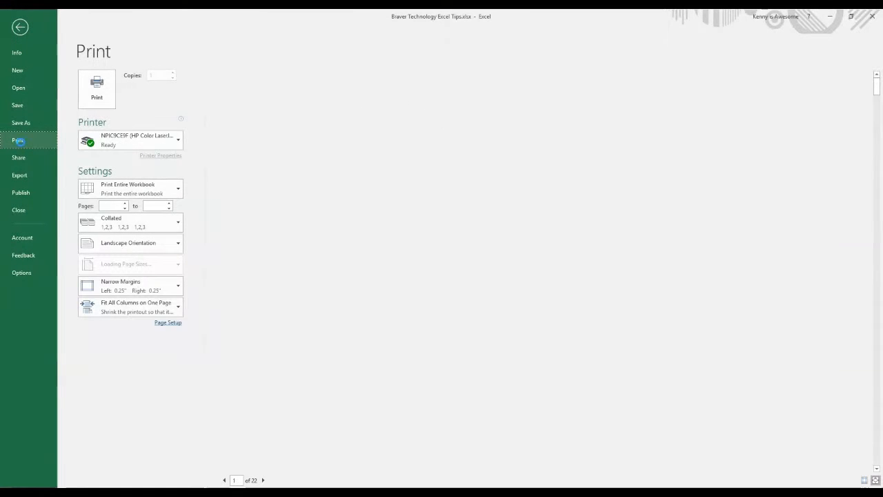
pyautogui.click(141, 185)
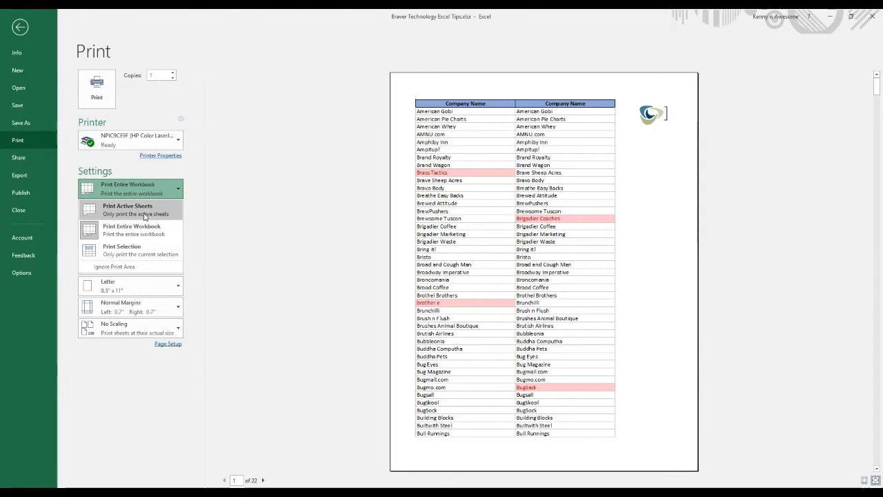
pyautogui.click(145, 216)
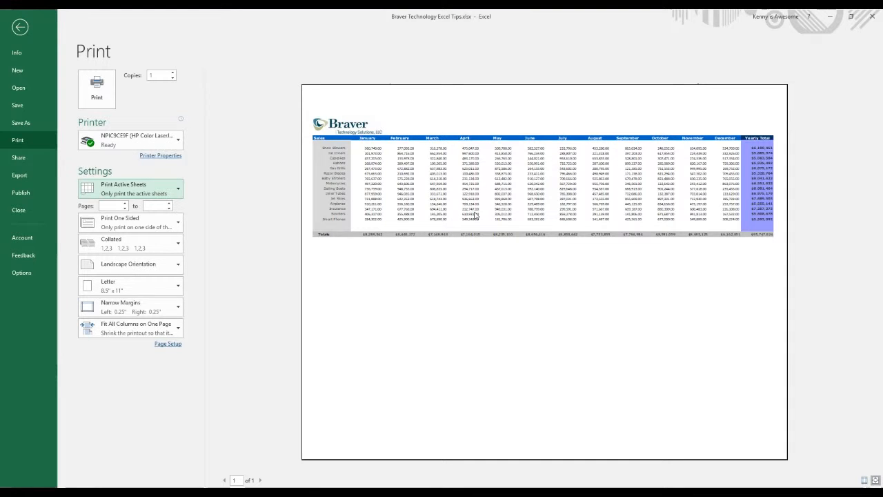
# Step: Choose PDF (*.pdf) as the Save As file type and bring up the full Save As dialog with more options
pyautogui.click(21, 124)
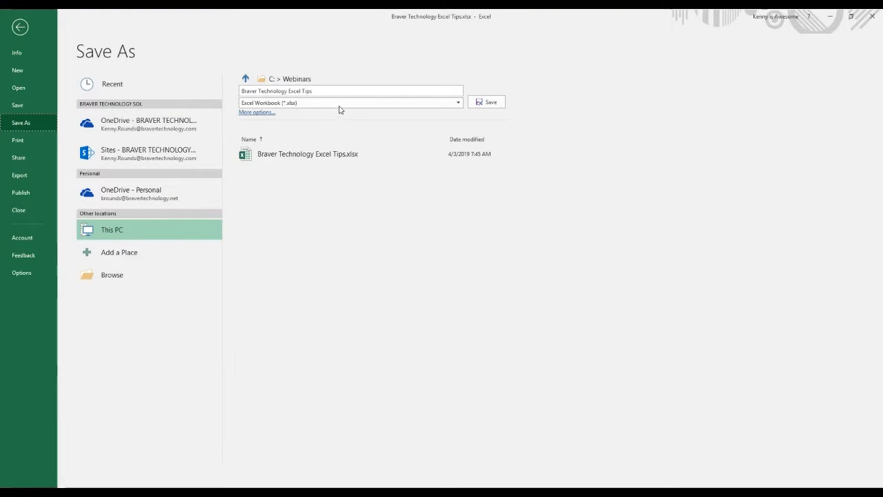
pyautogui.click(341, 103)
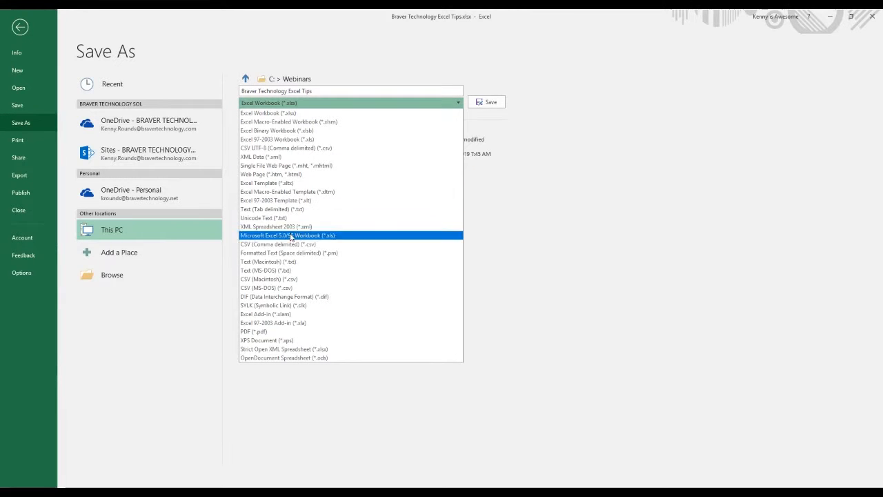
pyautogui.click(295, 332)
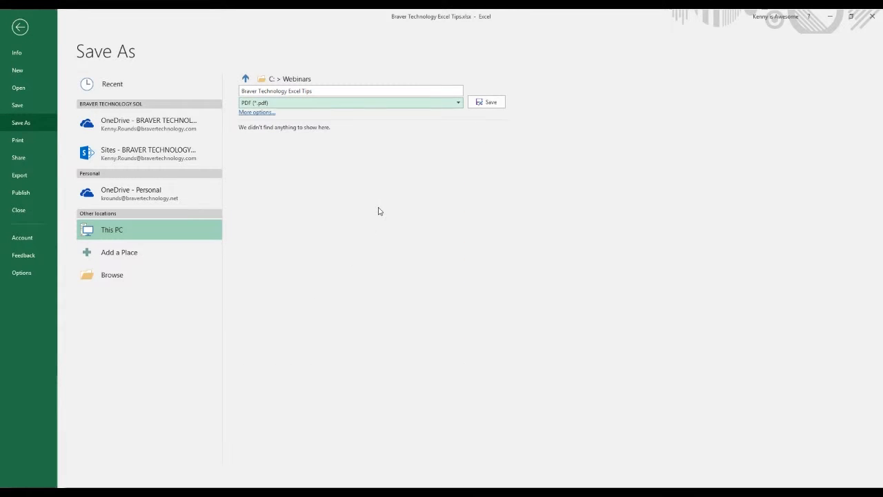
pyautogui.click(259, 112)
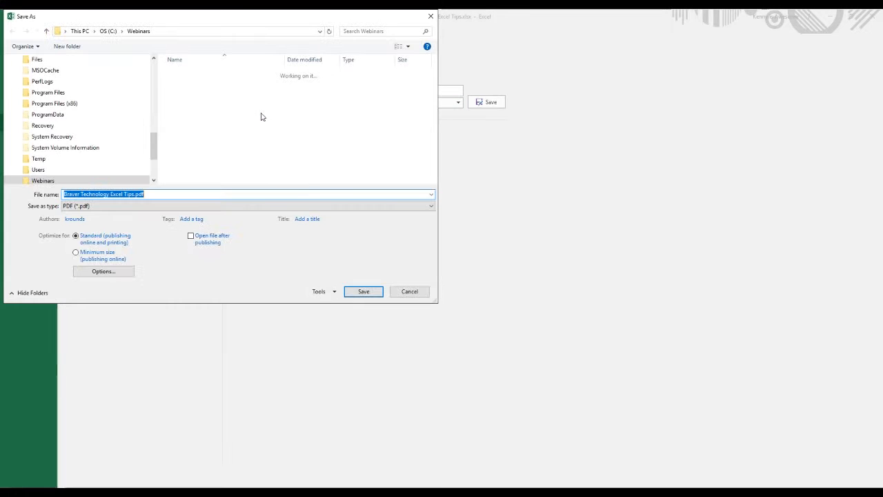
# Step: Try all pages and Entire workbook in the PDF publishing options, cancel the options and the save, and return to the worksheet
pyautogui.click(103, 271)
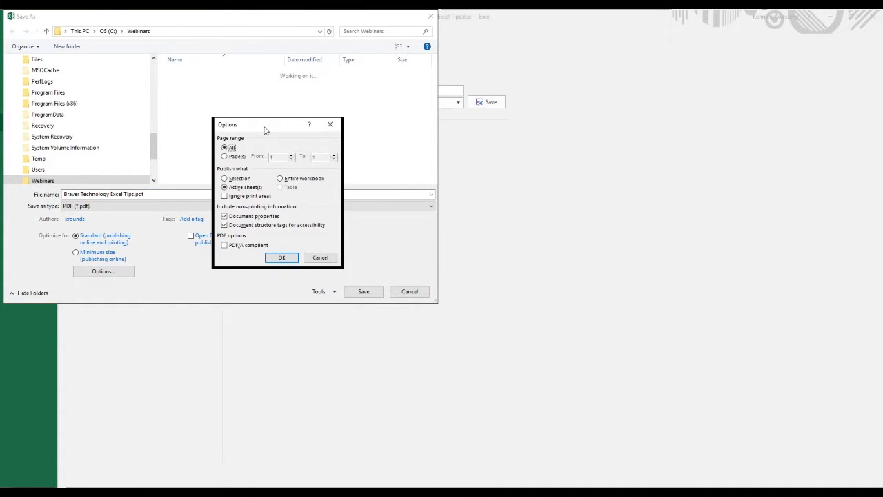
pyautogui.click(234, 156)
pyautogui.click(235, 147)
pyautogui.click(280, 178)
pyautogui.click(320, 257)
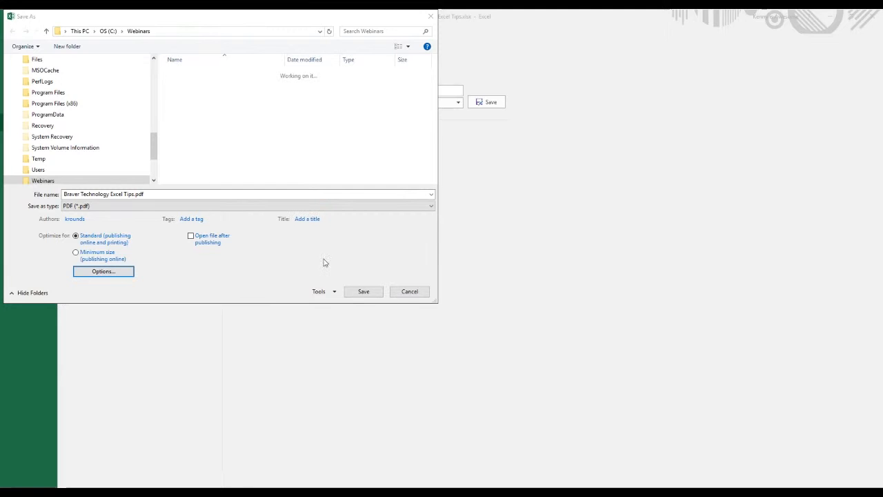
pyautogui.click(409, 292)
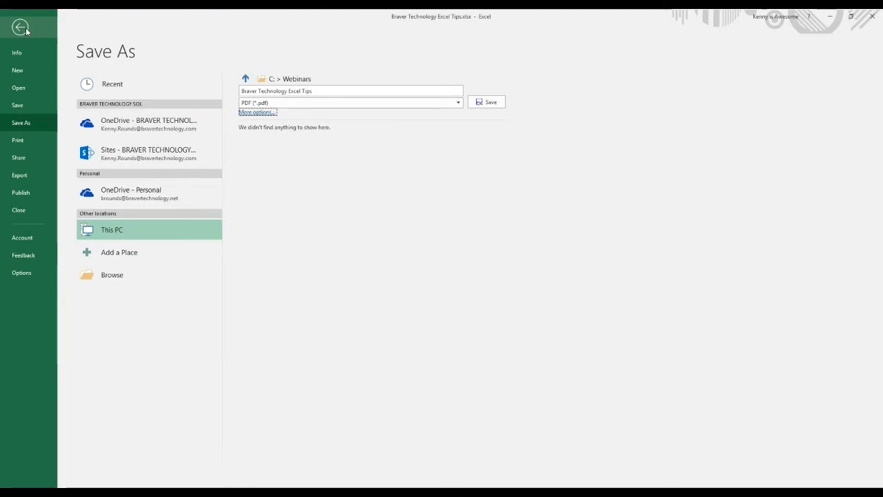
pyautogui.click(26, 28)
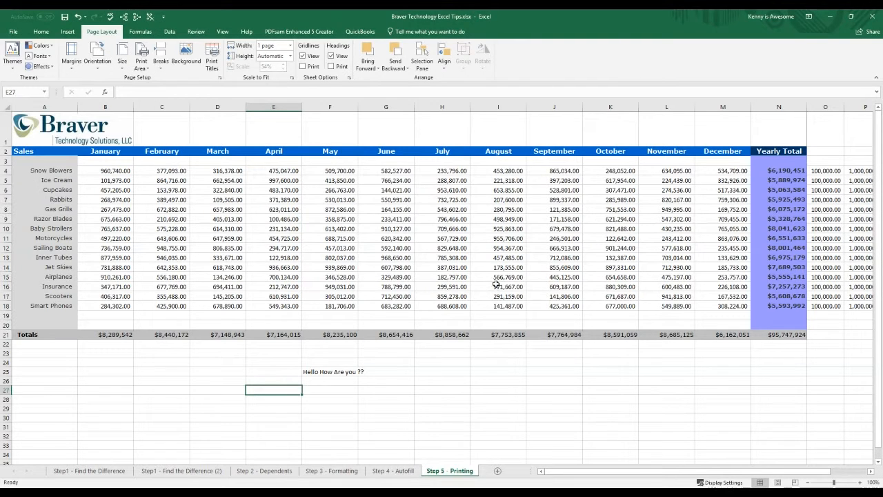